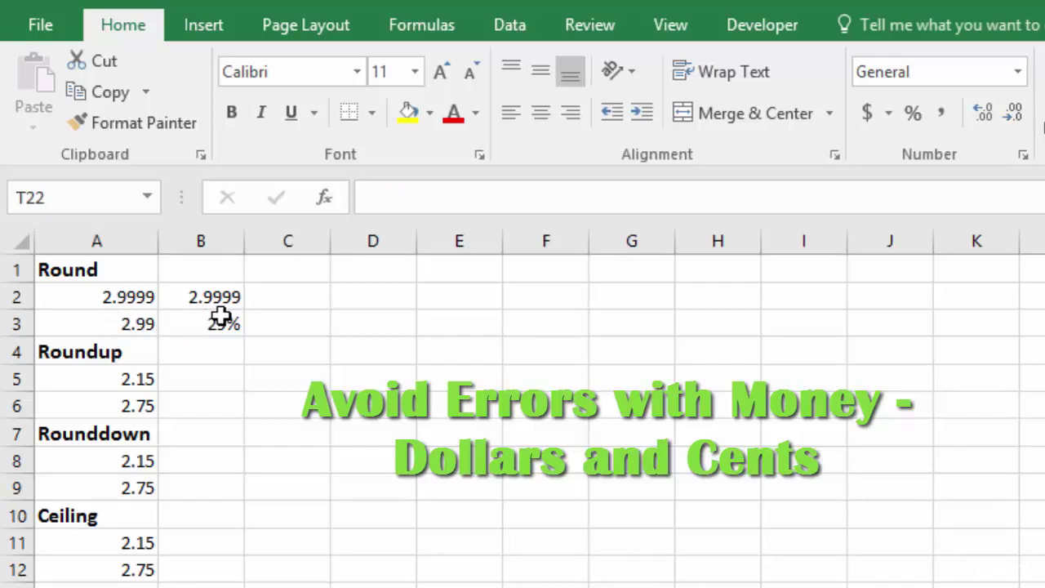
# Step: Add up A2:B2 in cell C2 with the SUM function
pyautogui.press('Left')
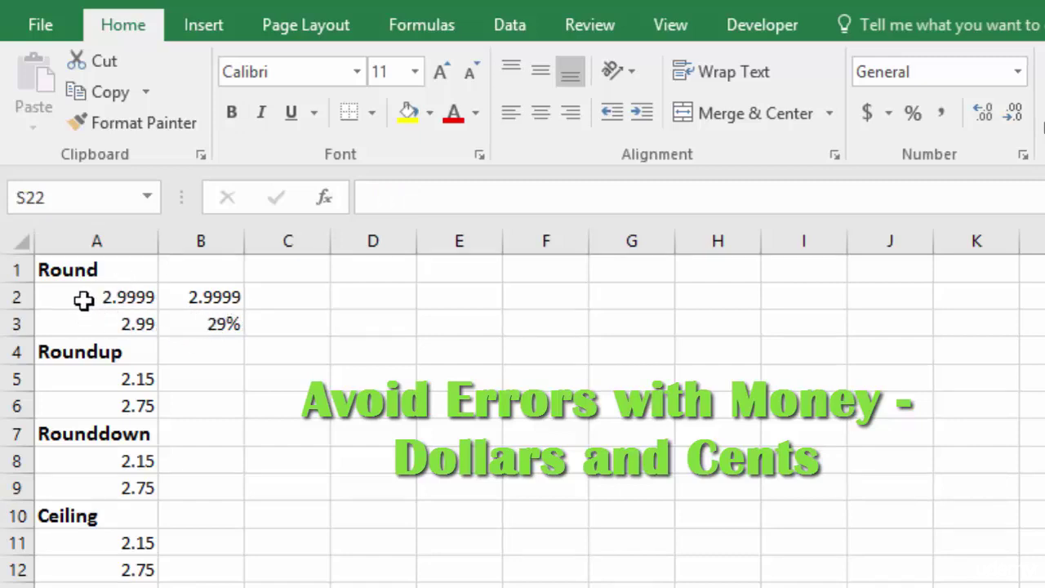
pyautogui.click(277, 300)
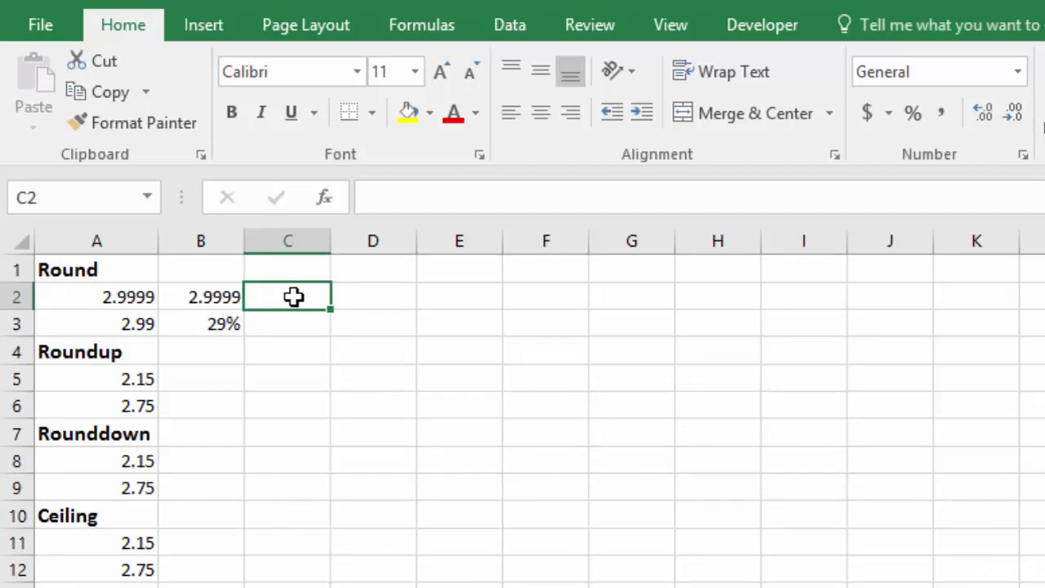
pyautogui.hotkey('alt', '=')
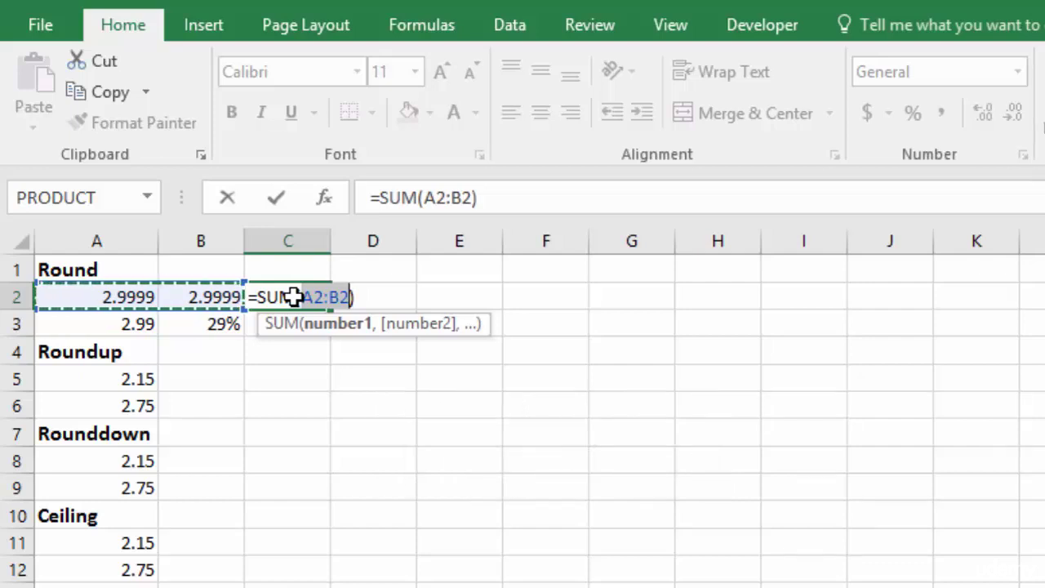
pyautogui.press('Return')
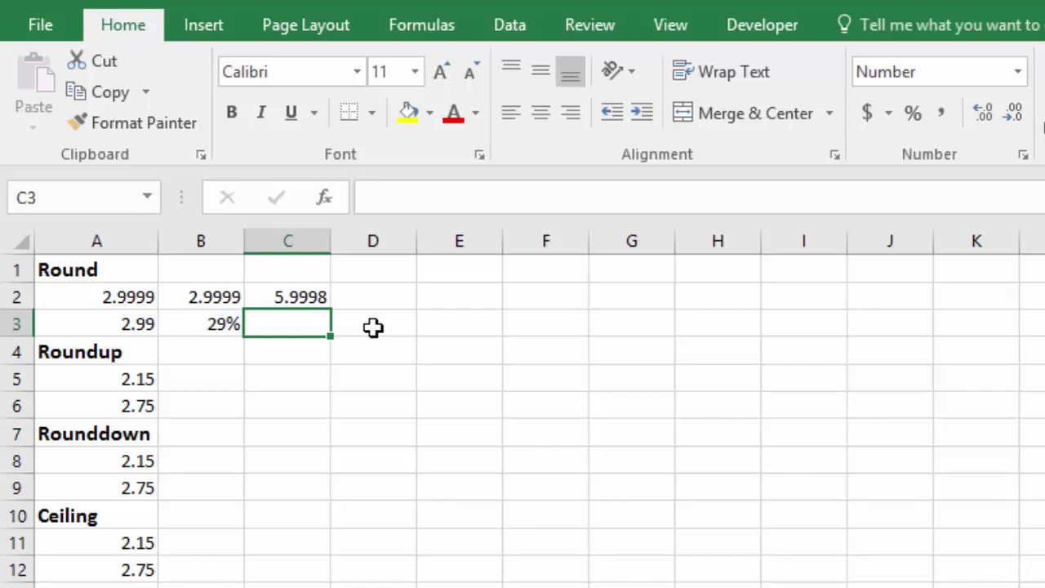
# Step: Format the numbers in A2:B2 to display two decimal places and check the stored value of each cell
pyautogui.click(118, 295)
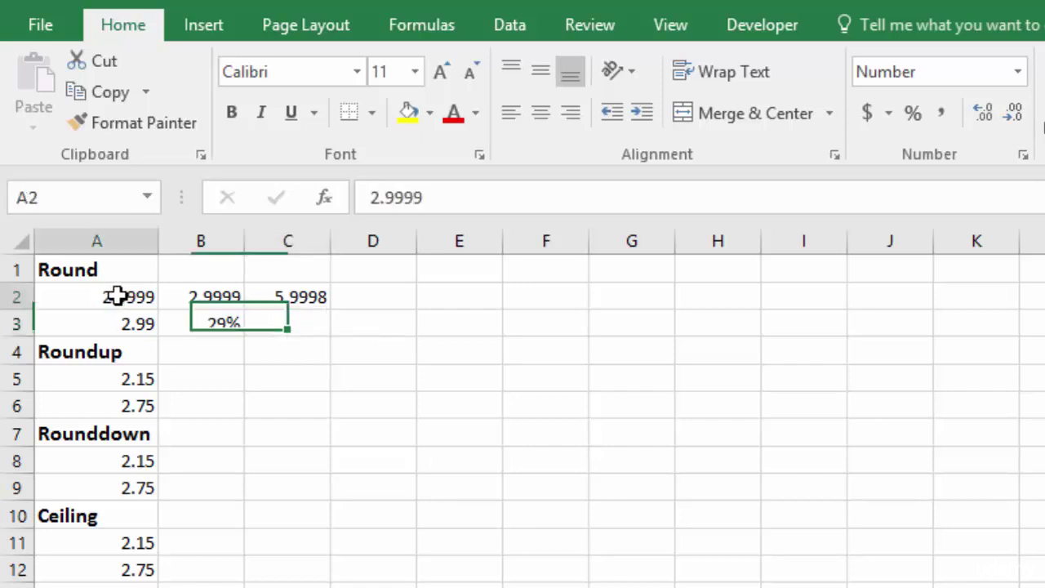
pyautogui.moveTo(118, 295); pyautogui.dragTo(195, 294)
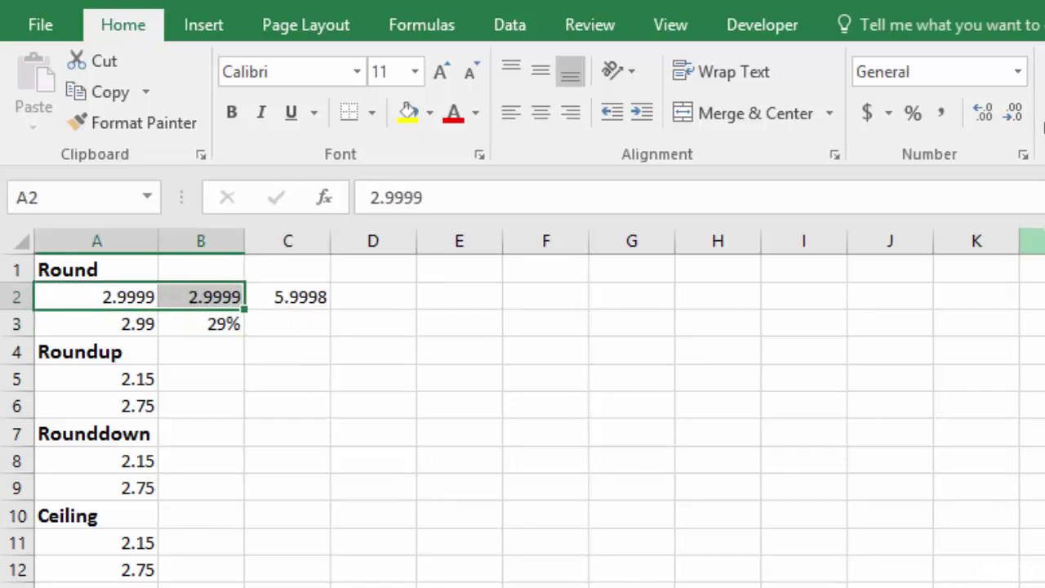
pyautogui.click(1013, 123)
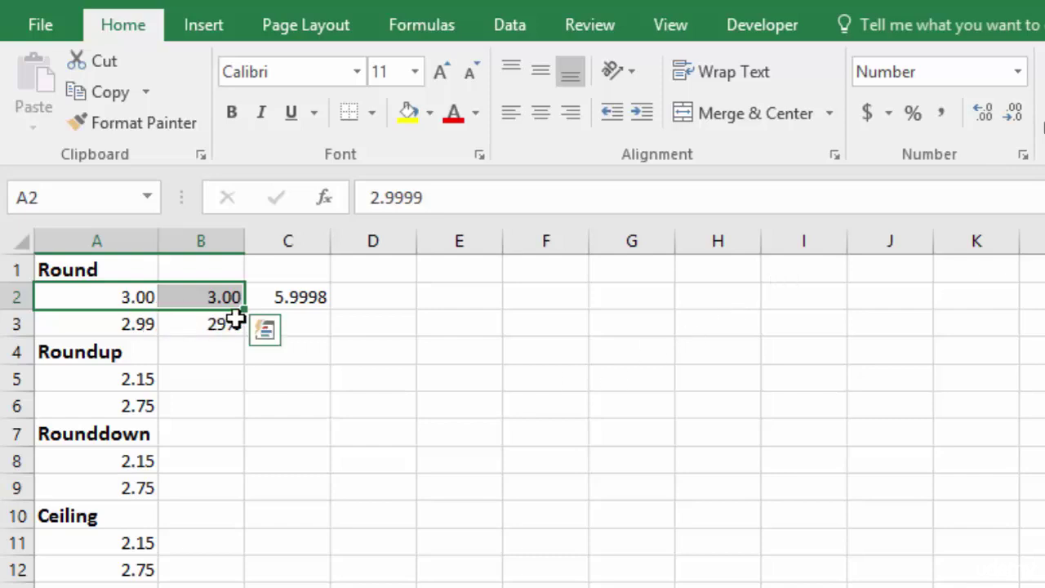
pyautogui.click(138, 310)
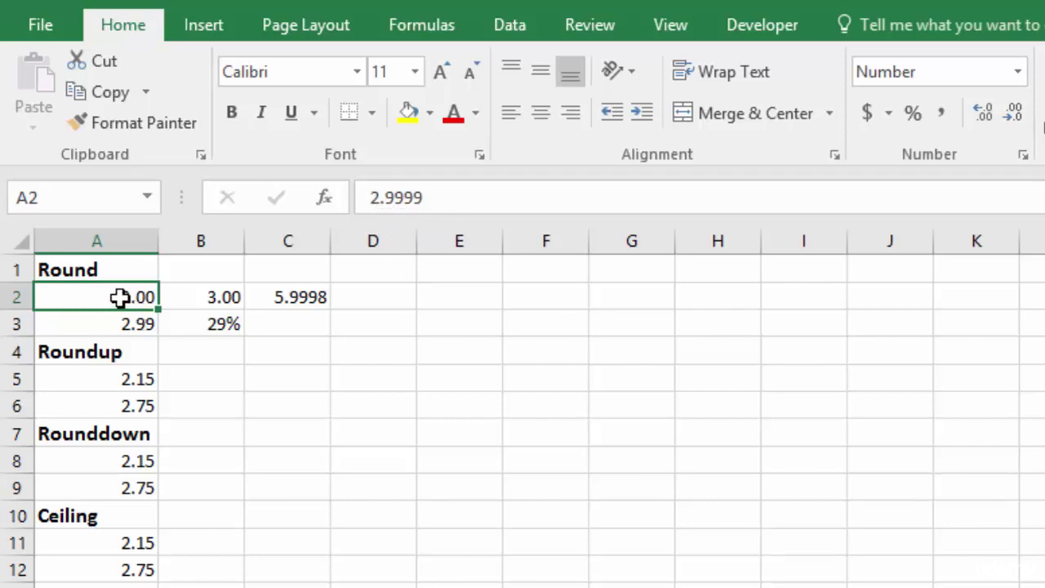
pyautogui.moveTo(163, 302); pyautogui.dragTo(201, 296)
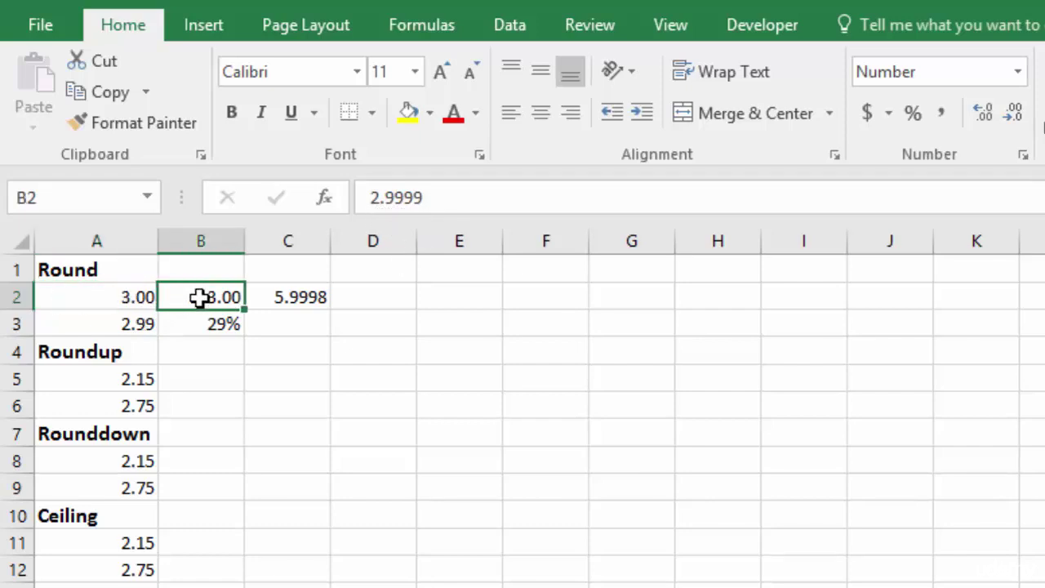
# Step: Replace the SUM formula in C2 with =ROUND(A2+B2,2)
pyautogui.click(266, 298)
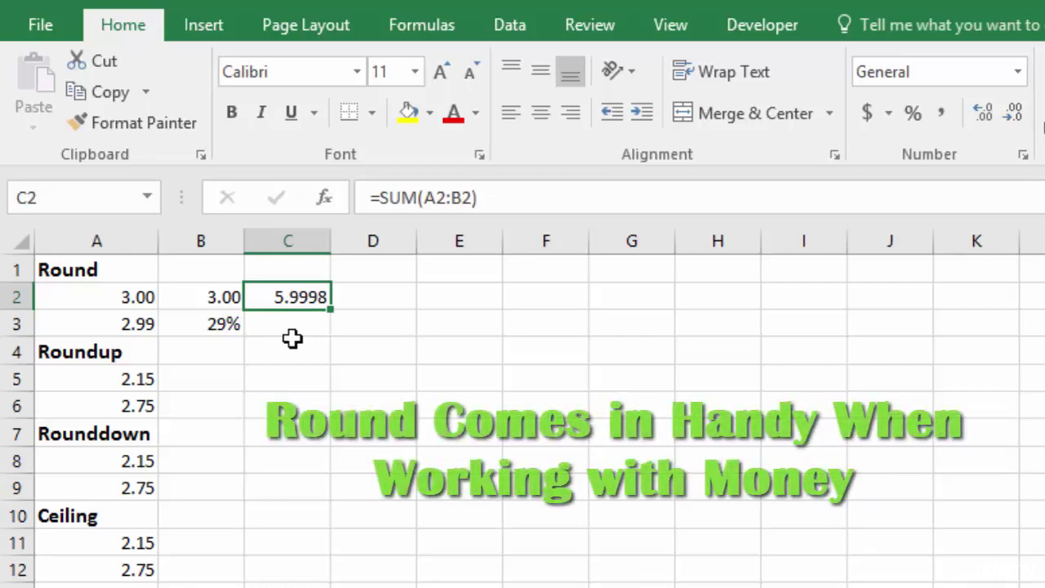
pyautogui.press('Delete')
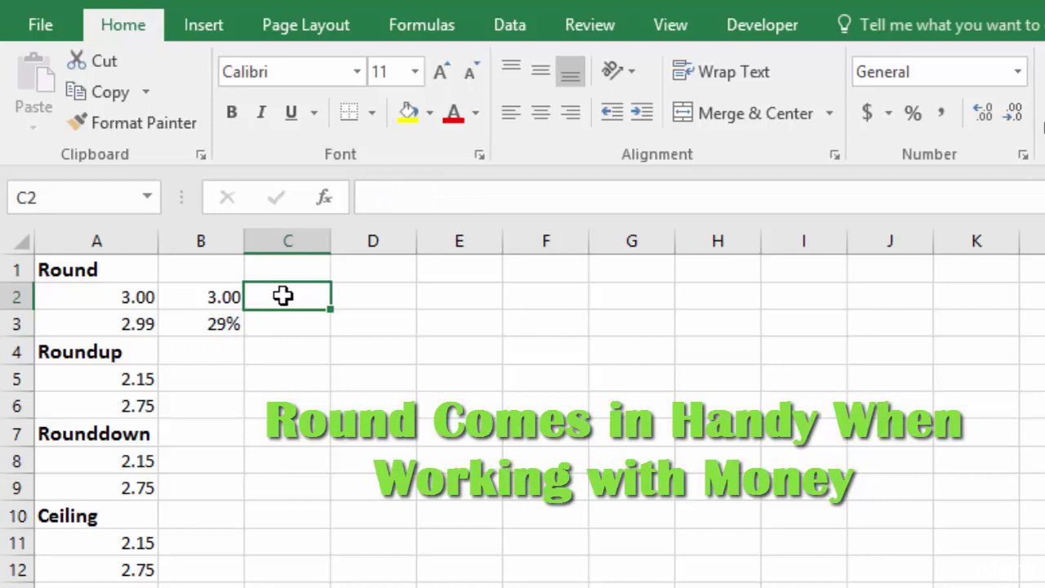
pyautogui.write('=')
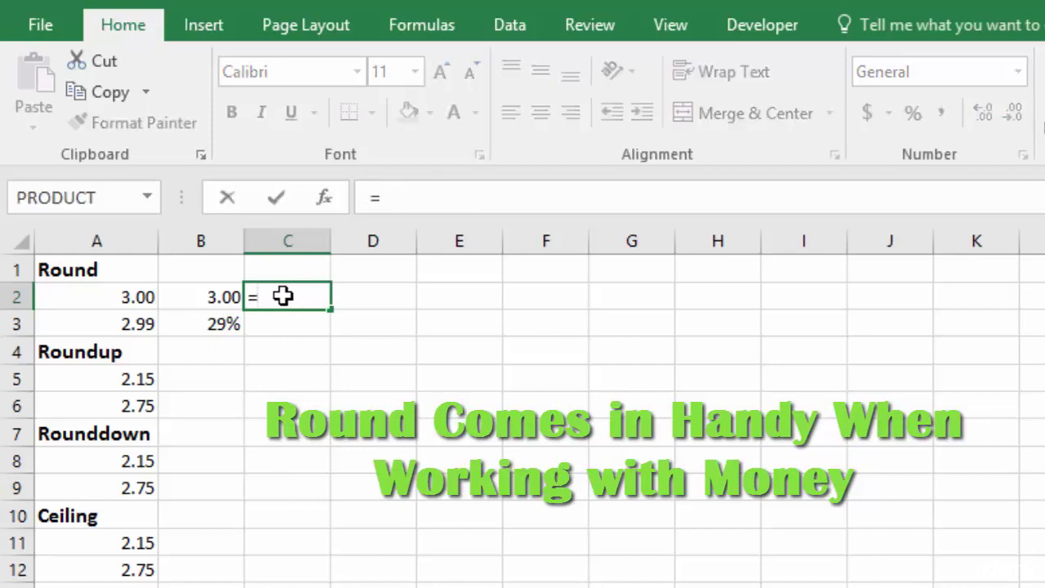
pyautogui.write('roun')
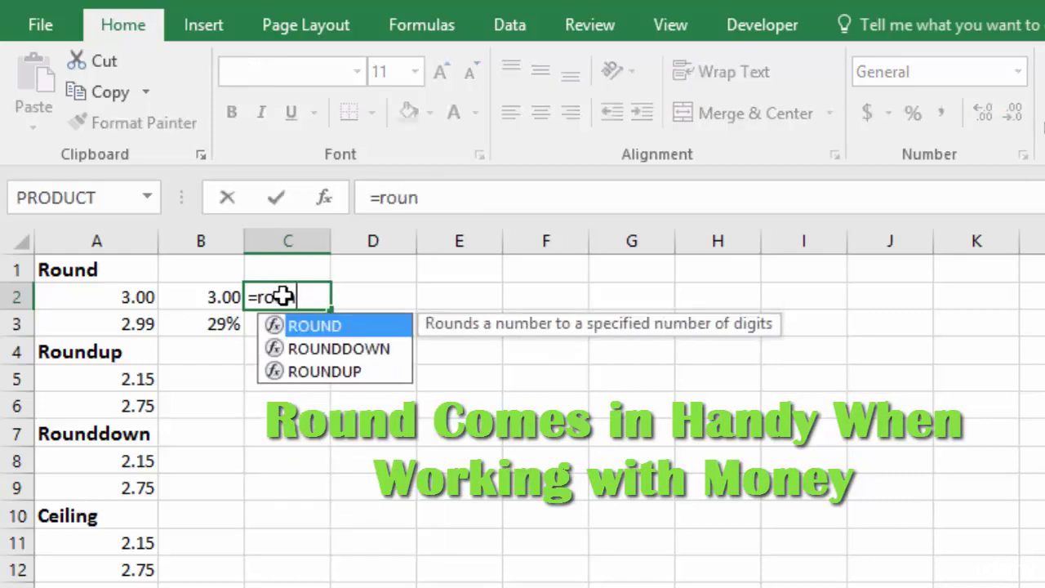
pyautogui.press('Tab')
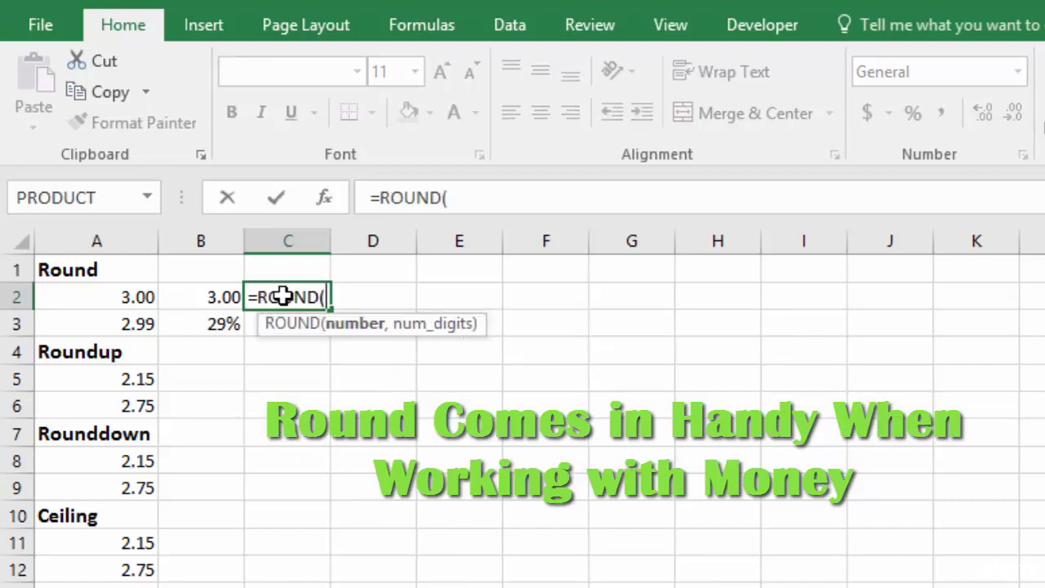
pyautogui.click(107, 298)
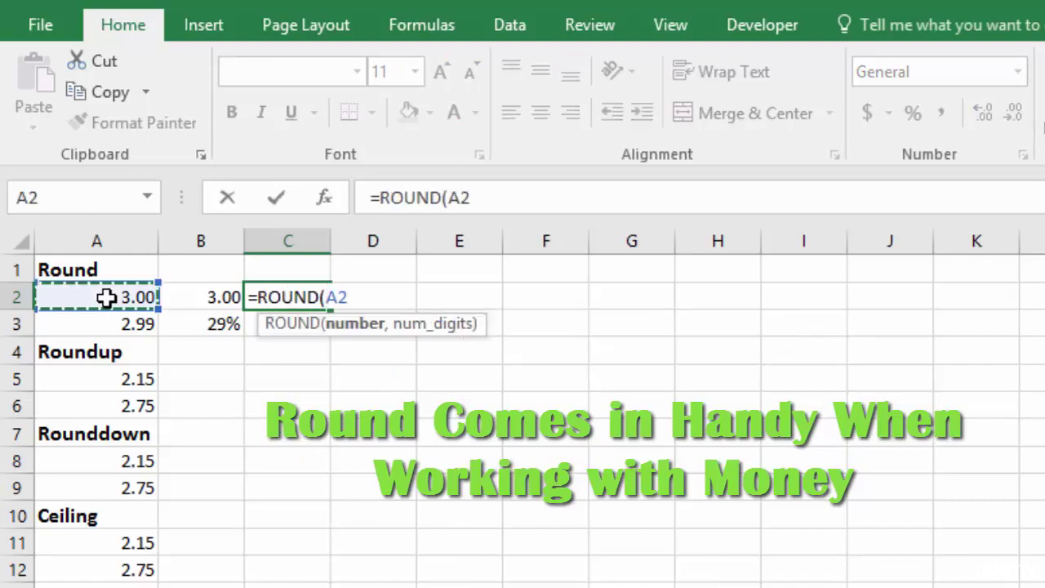
pyautogui.write('+')
pyautogui.click(218, 300)
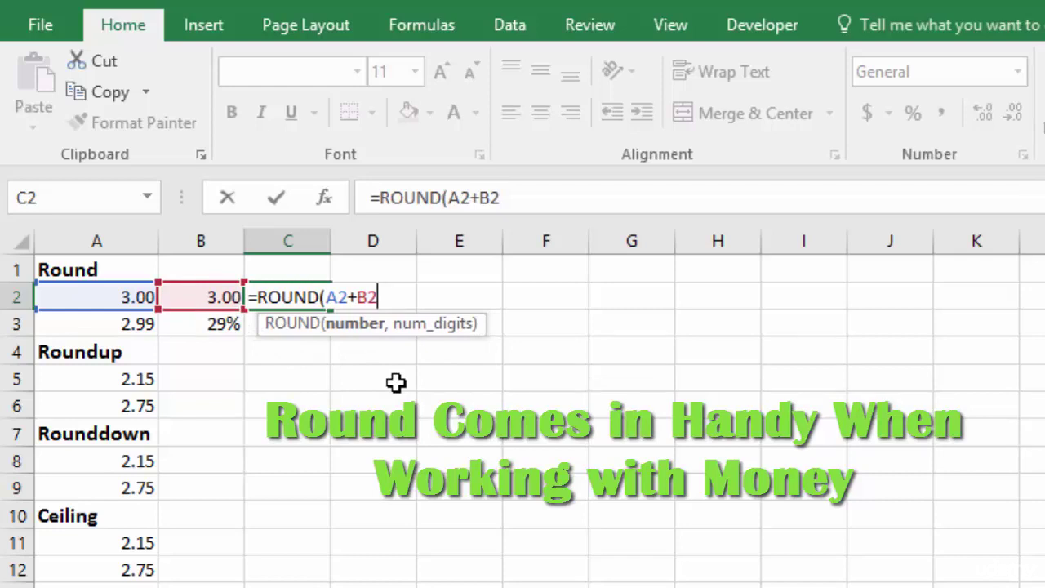
pyautogui.write(',')
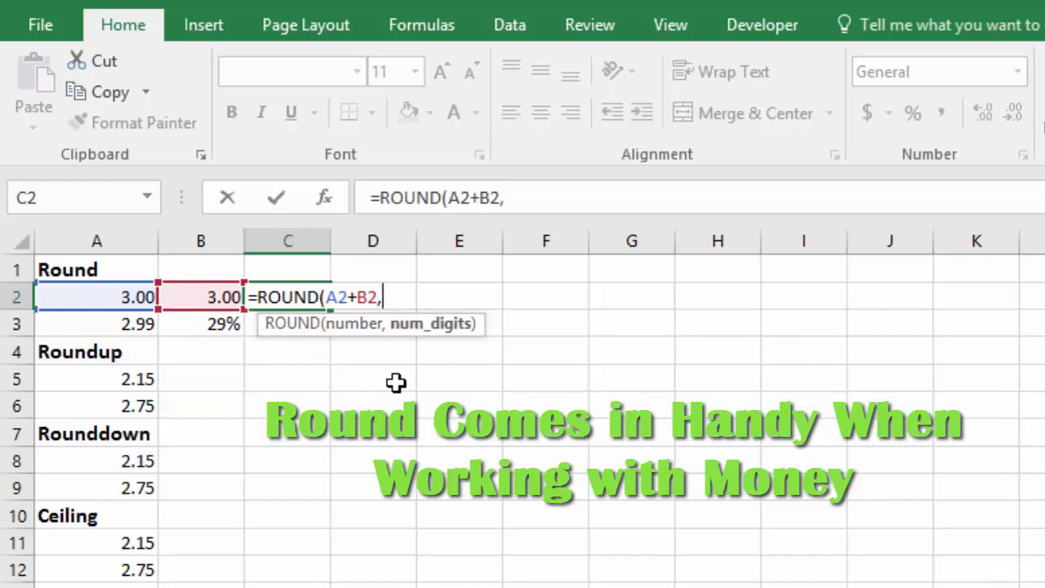
pyautogui.write('2')
pyautogui.press('Tab')
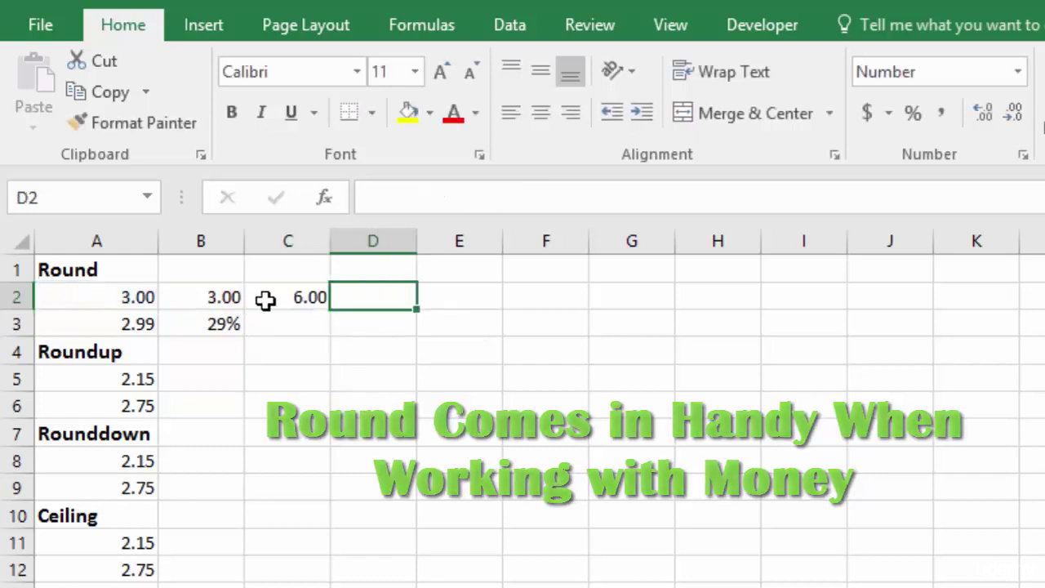
# Step: Increase the displayed decimals of the rounded total in C2 to six places
pyautogui.click(288, 297)
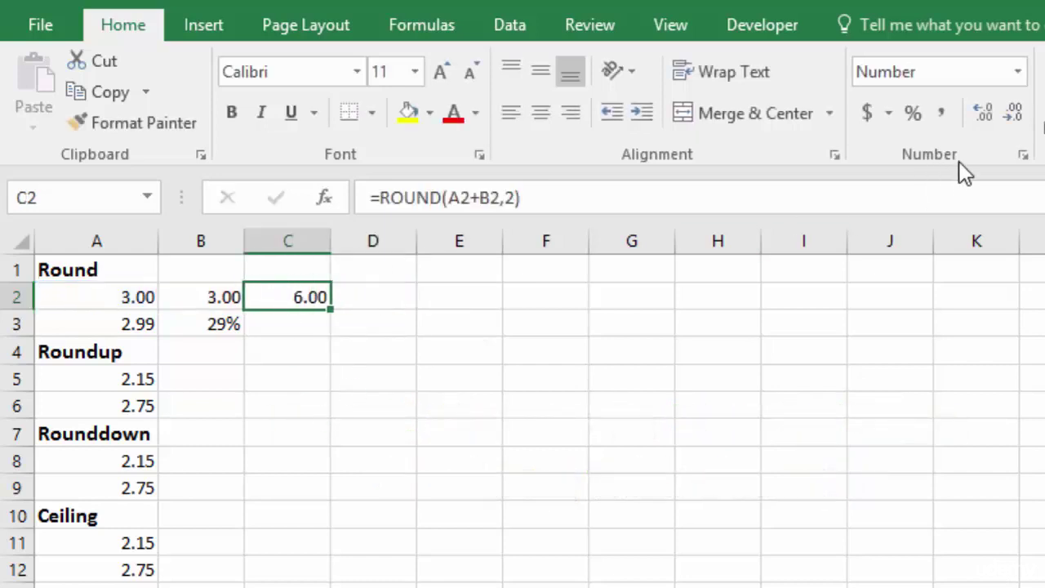
pyautogui.click(980, 115)
pyautogui.click(980, 115)
pyautogui.click(980, 115)
pyautogui.click(980, 115)
# Step: Enter the unrounded sum =A2+B2 in cell D2
pyautogui.click(375, 299)
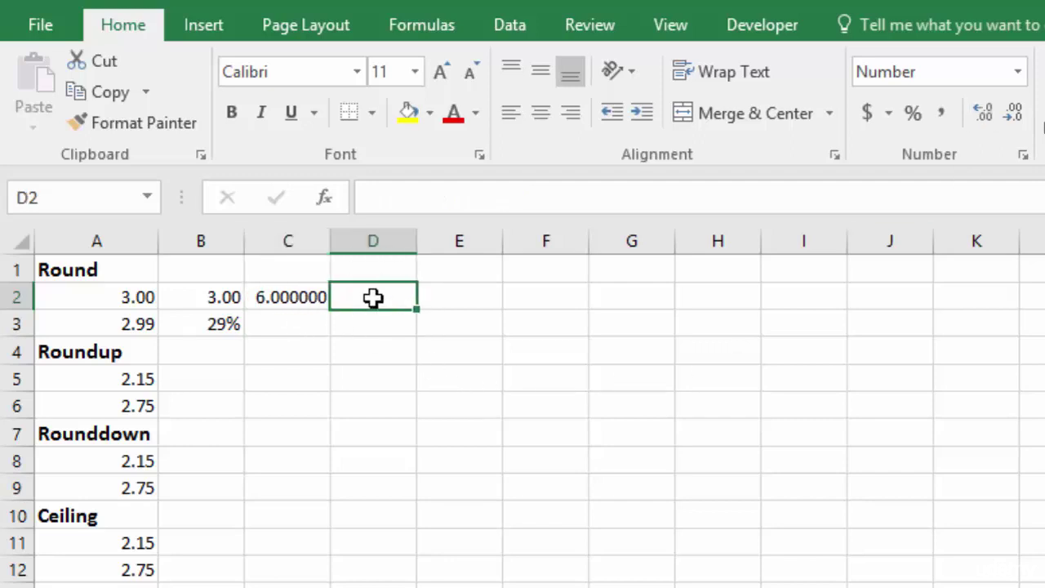
pyautogui.write('=')
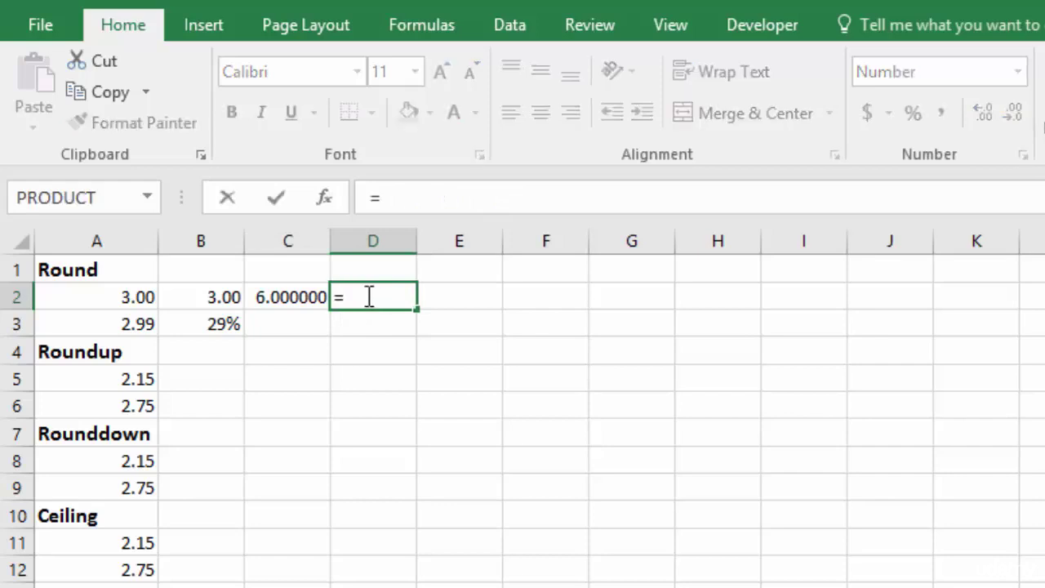
pyautogui.click(103, 301)
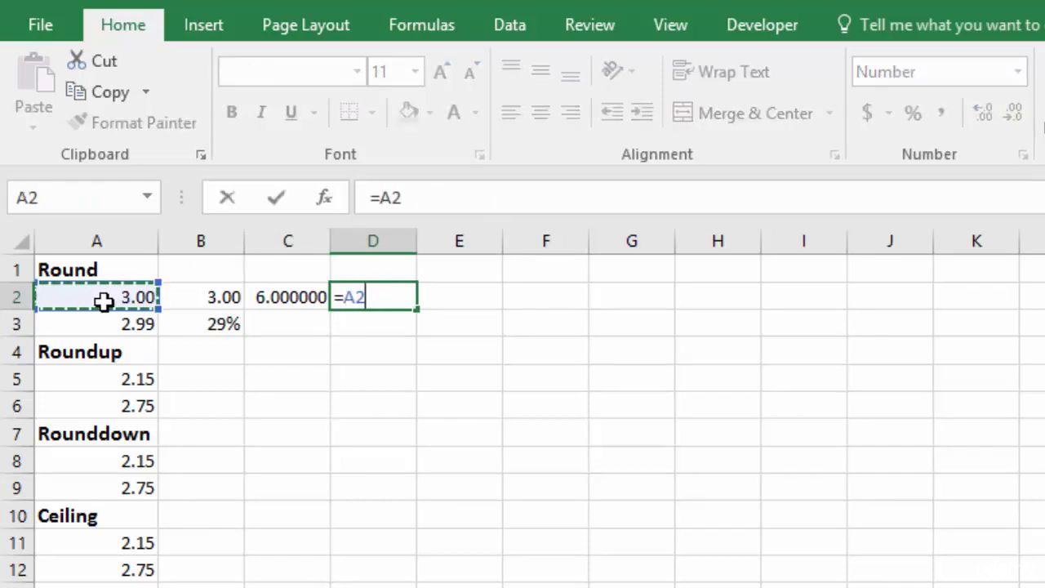
pyautogui.write('+')
pyautogui.click(204, 299)
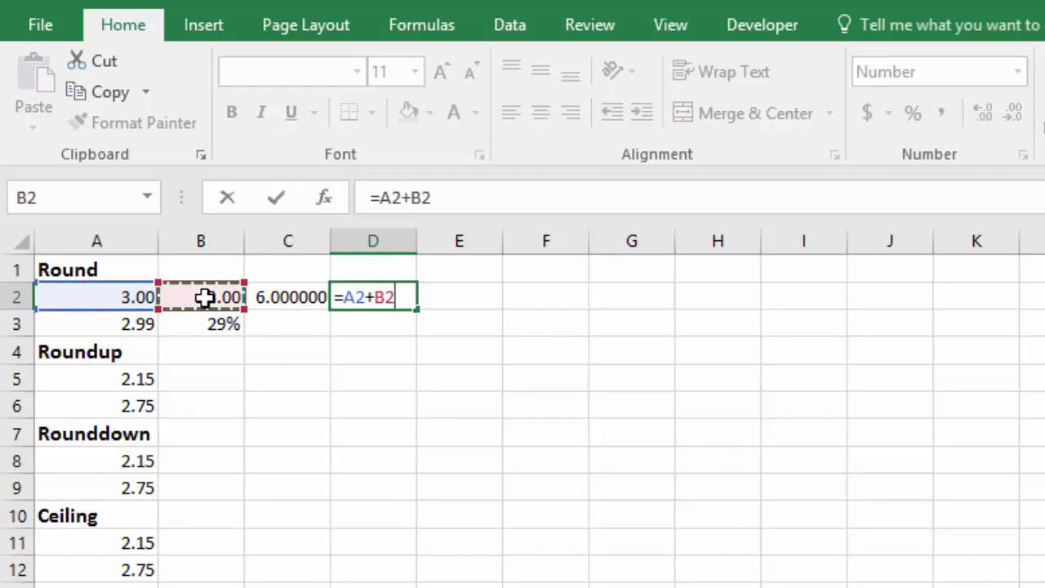
pyautogui.press('Return')
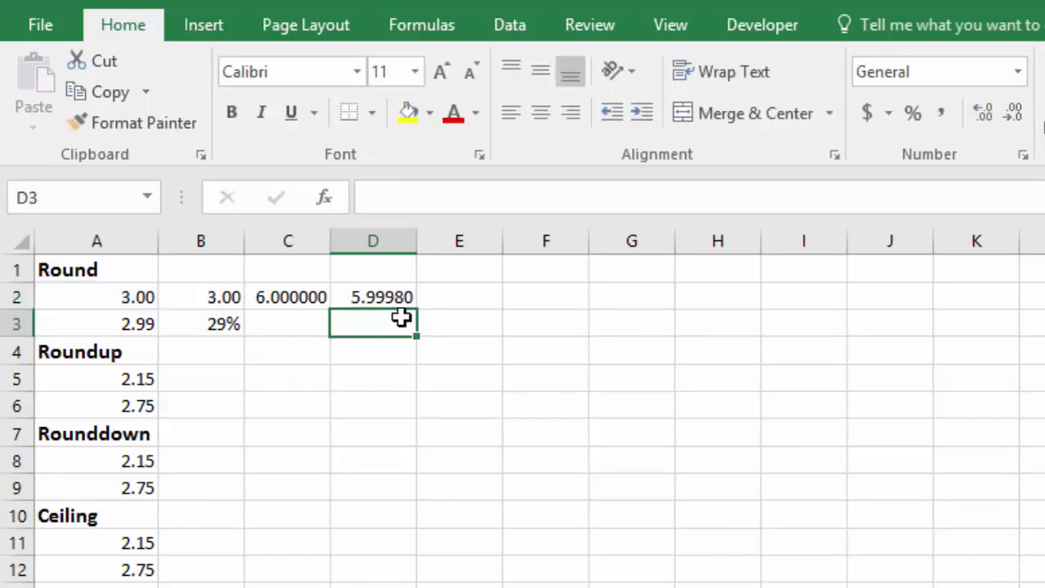
# Step: Check the stored values in B2 and A2, and reduce the displayed decimals of D2 to two places
pyautogui.click(202, 296)
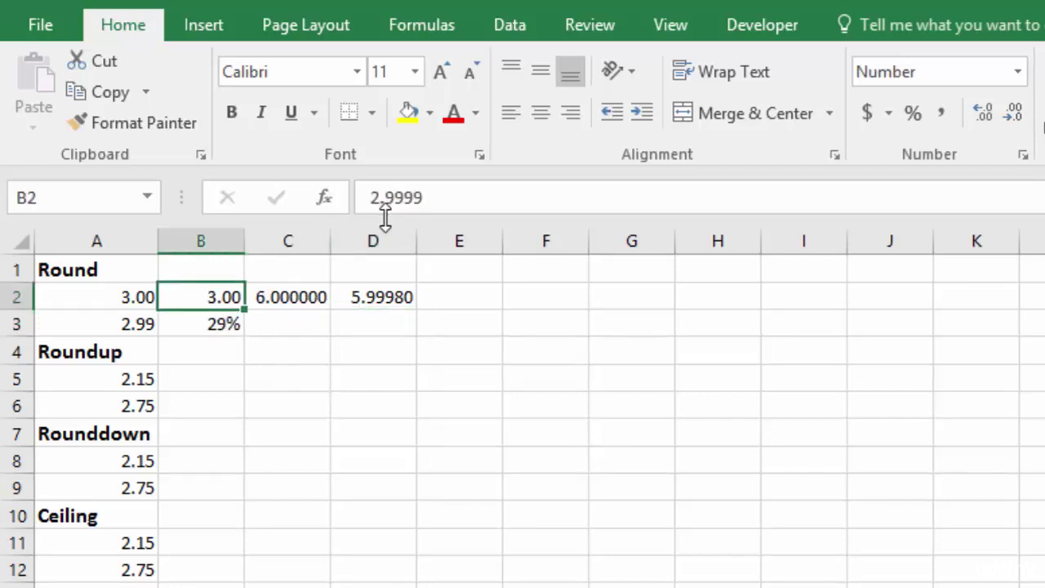
pyautogui.click(111, 299)
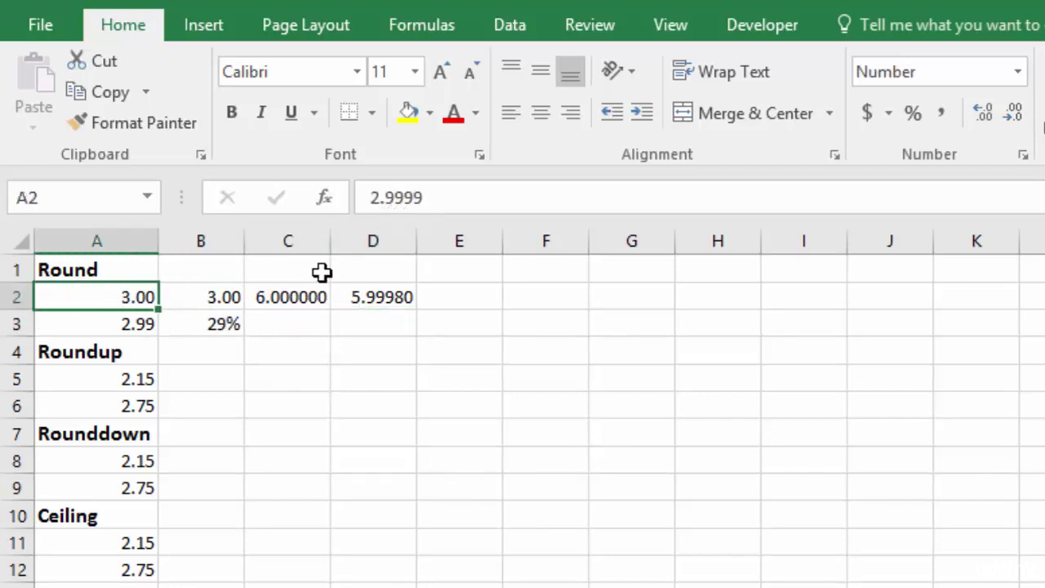
pyautogui.click(373, 296)
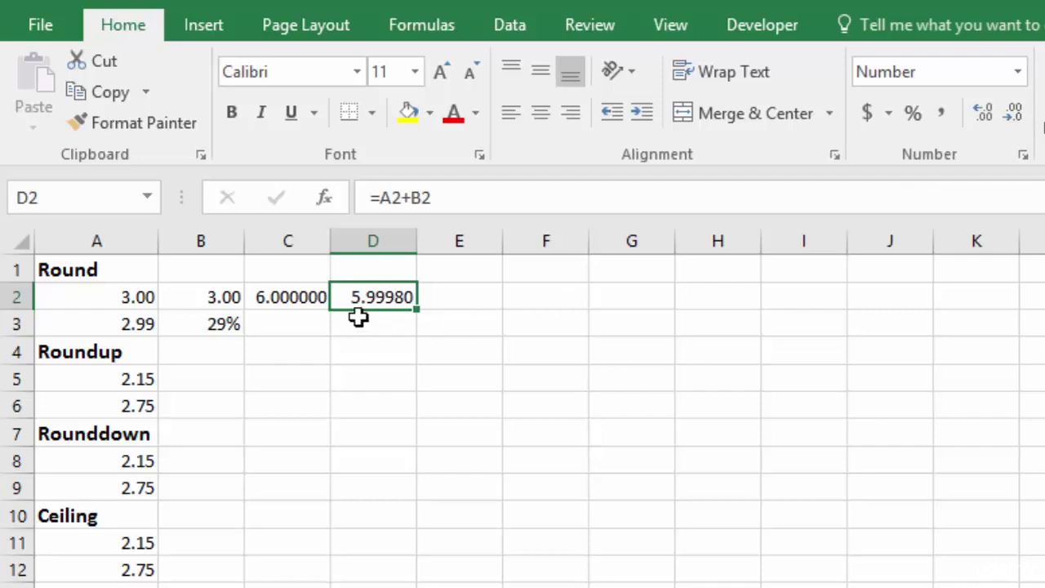
pyautogui.click(1017, 114)
pyautogui.click(1017, 115)
pyautogui.click(1017, 114)
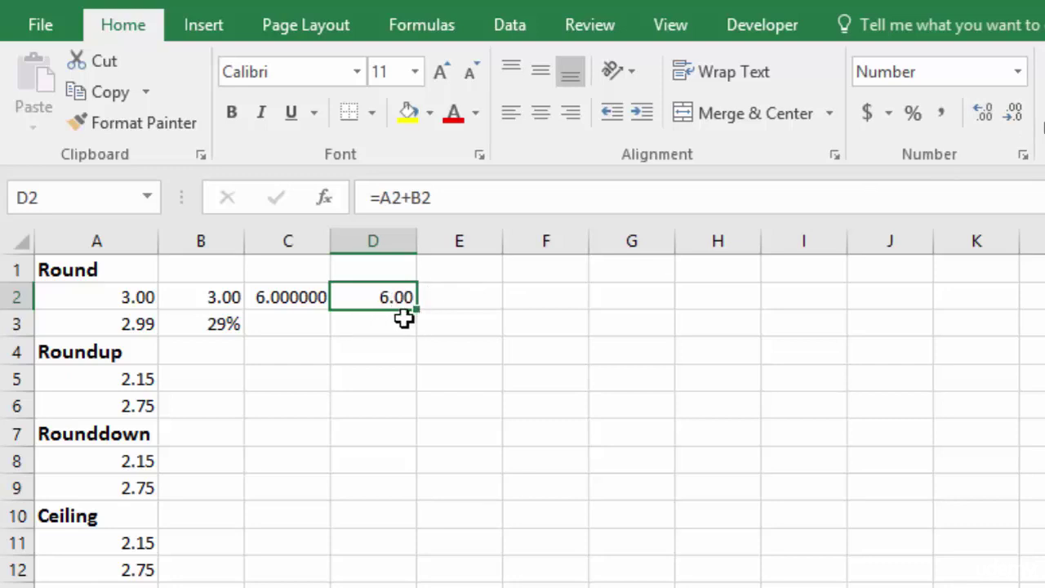
# Step: Increase the displayed decimals of the unrounded sum in D2 to five places
pyautogui.click(985, 114)
pyautogui.click(982, 111)
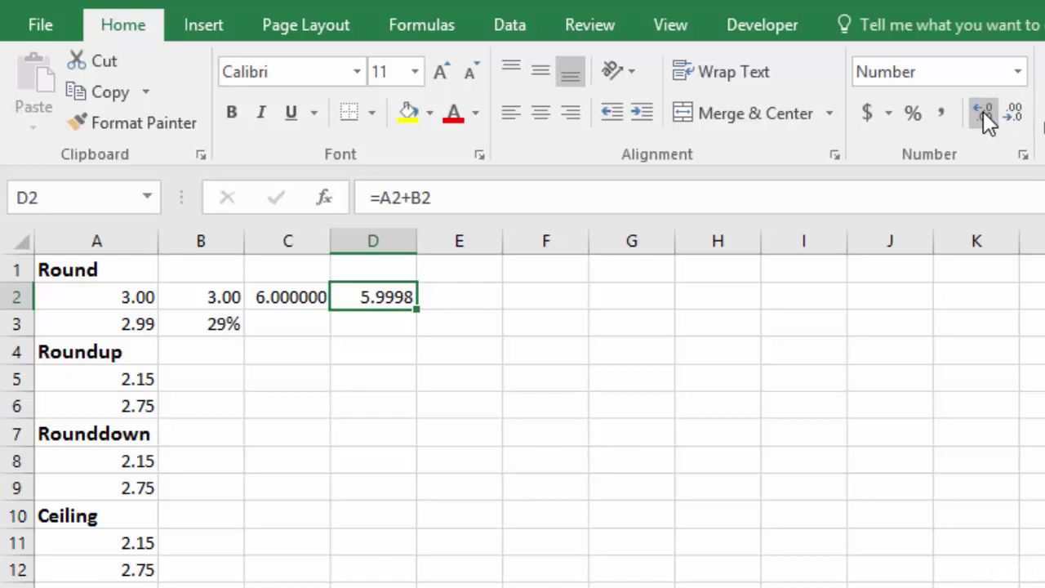
pyautogui.click(985, 115)
# Step: Format the rounded total in C2 to display two decimal places
pyautogui.click(288, 298)
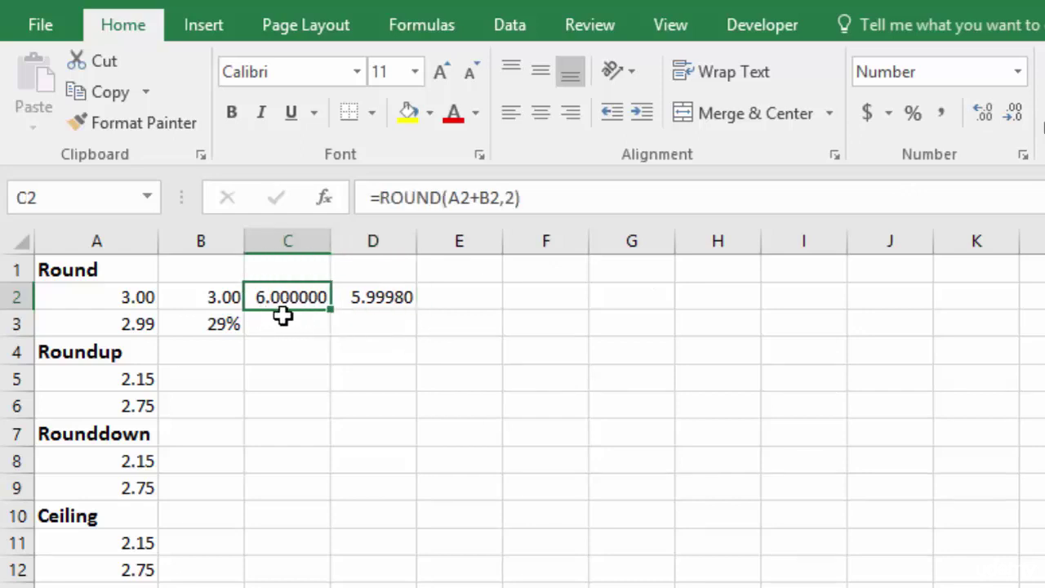
pyautogui.click(1013, 114)
pyautogui.click(1013, 114)
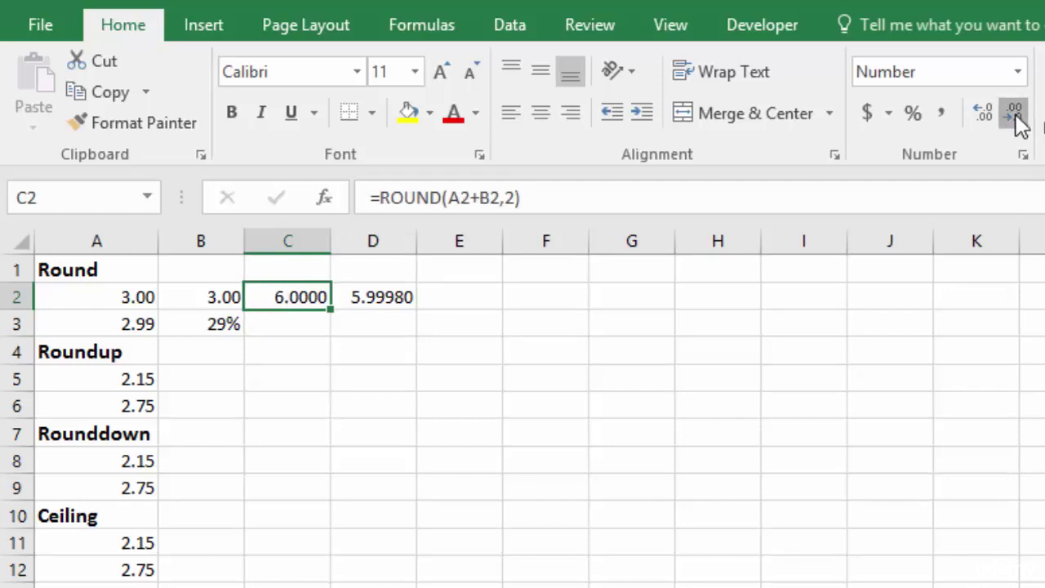
pyautogui.click(1013, 114)
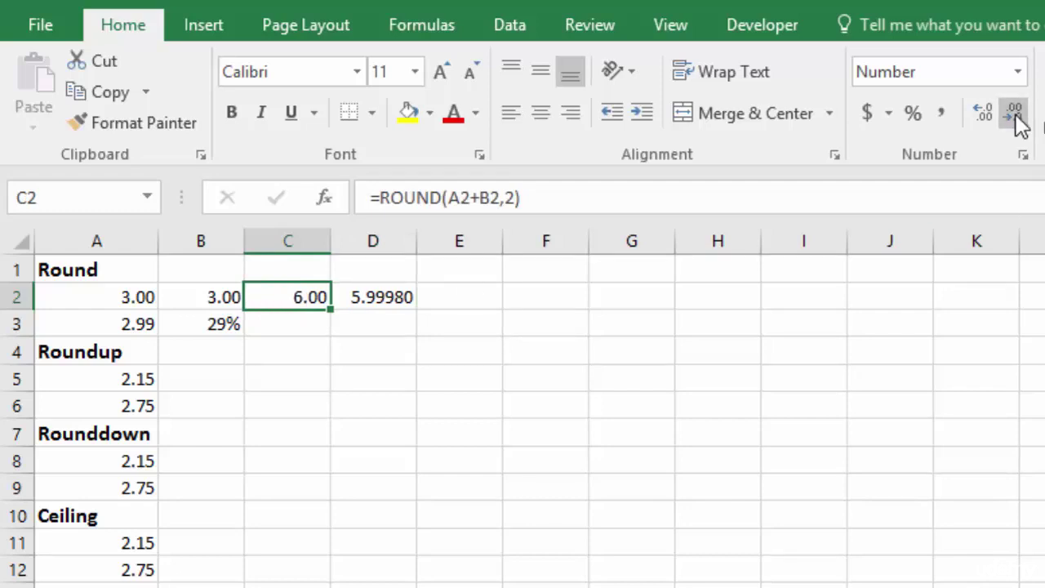
# Step: Multiply the unrounded sum by 100 in cell E2 with the formula =D2*100
pyautogui.click(406, 300)
pyautogui.click(454, 297)
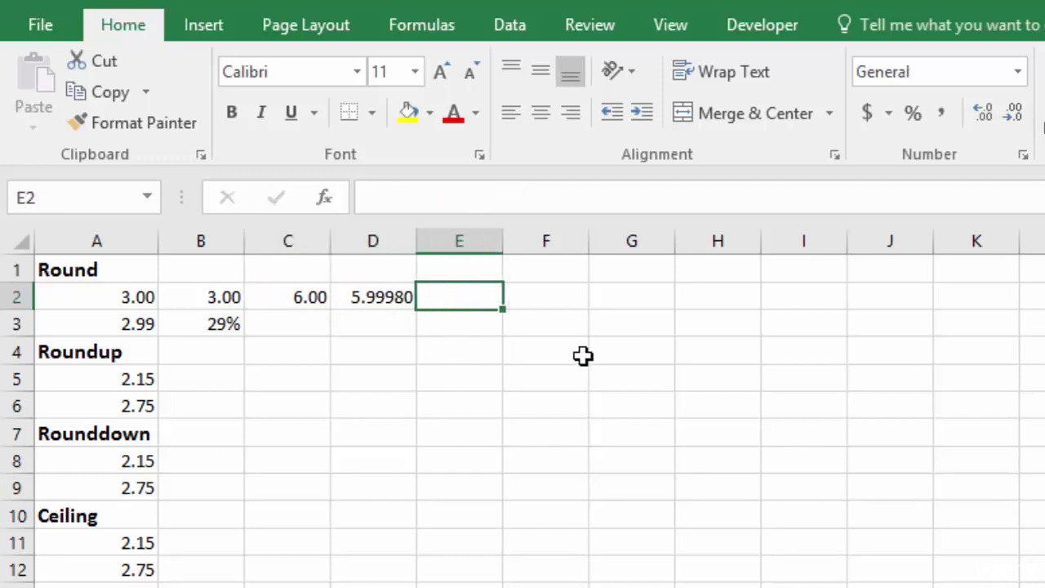
pyautogui.write('=')
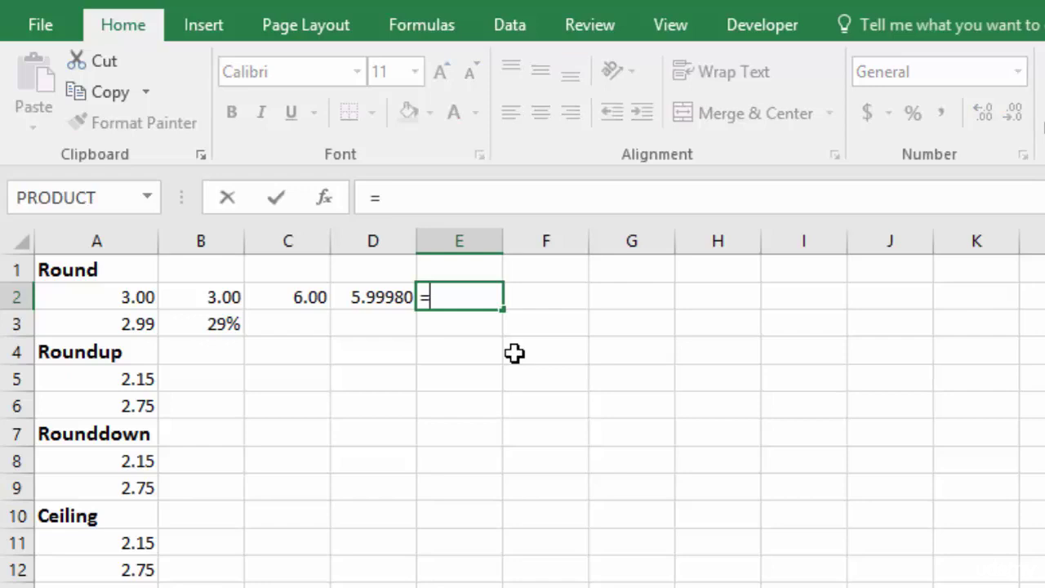
pyautogui.click(369, 301)
pyautogui.write('*1')
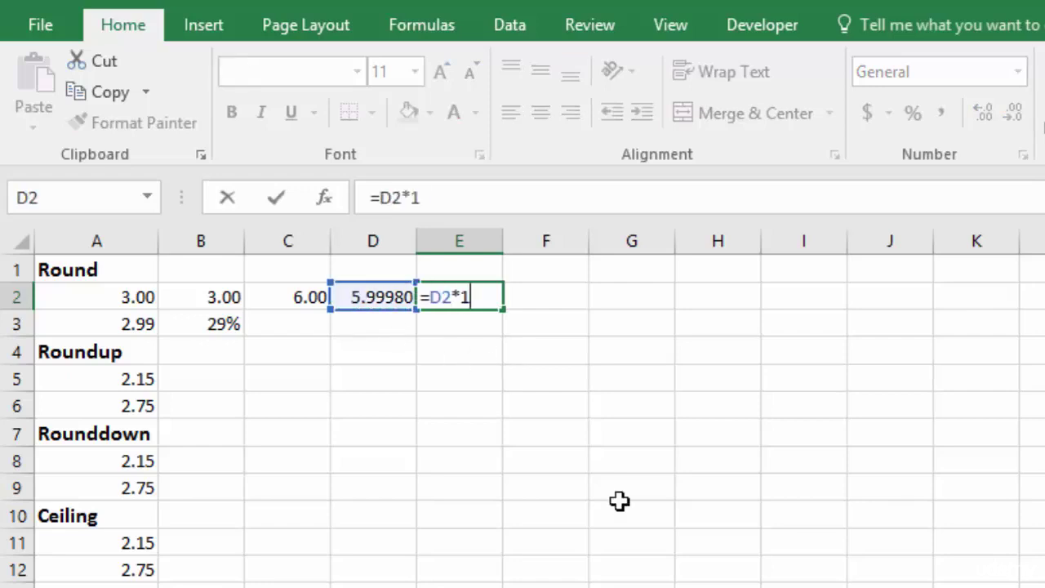
pyautogui.write('00')
pyautogui.press('Return')
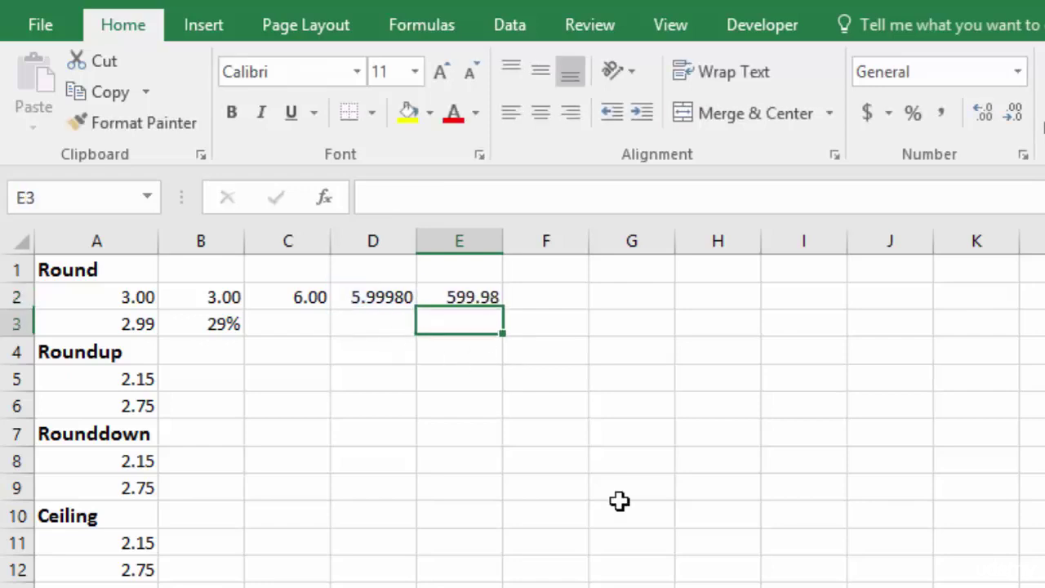
pyautogui.click(461, 299)
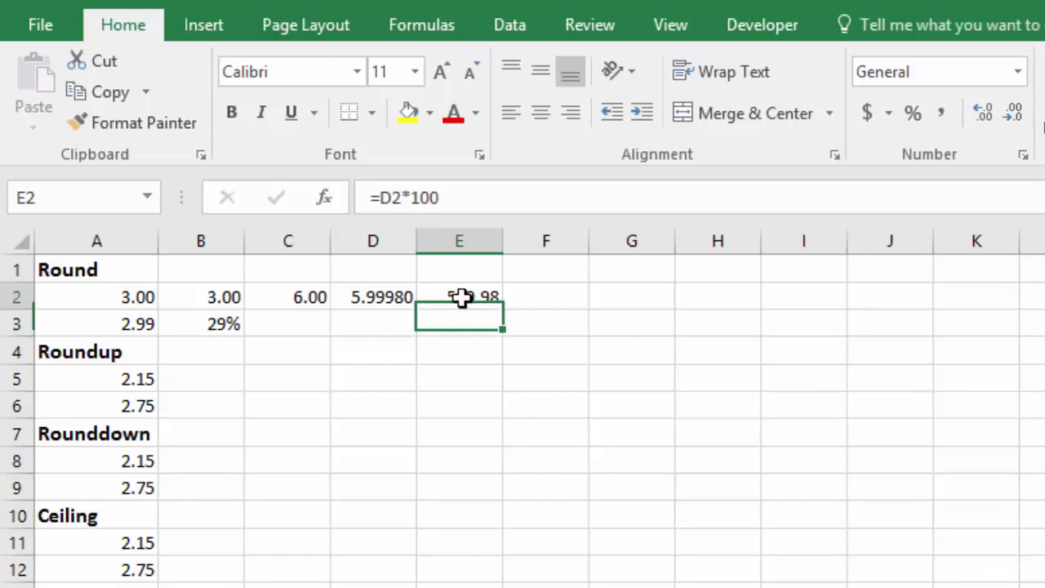
# Step: Multiply the rounded total by 100 in cell F2 with the formula =C2*100
pyautogui.click(534, 298)
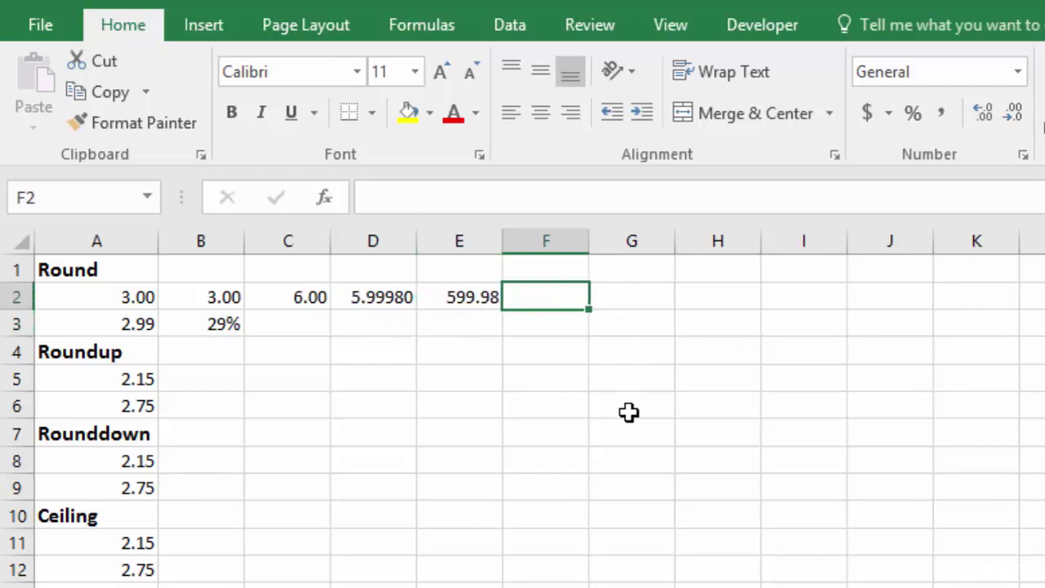
pyautogui.write('=')
pyautogui.click(294, 299)
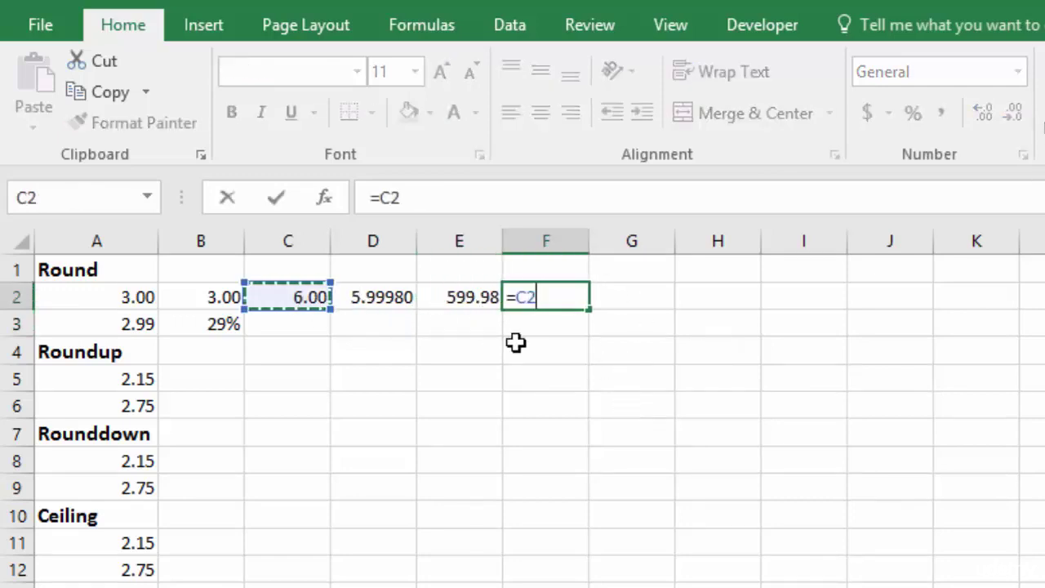
pyautogui.write('*100')
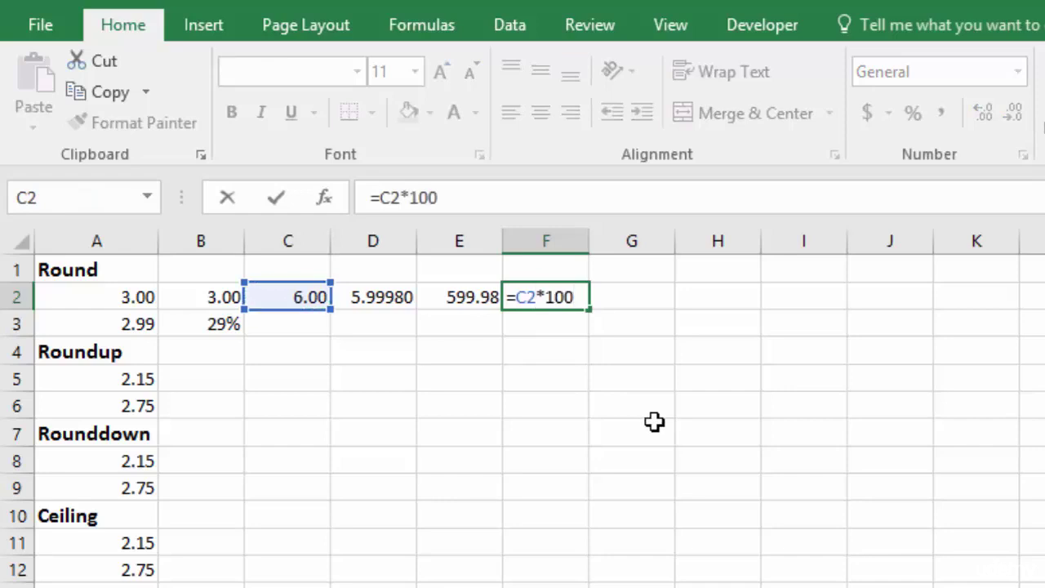
pyautogui.press('Return')
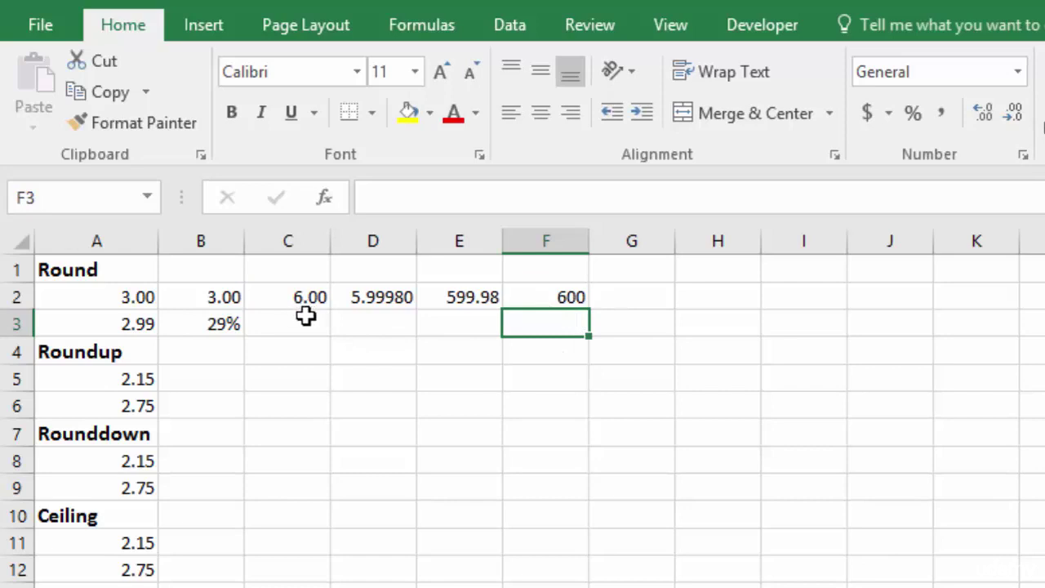
# Step: Format the product in F2 to display two decimal places and check the formula in E2 for comparison
pyautogui.click(562, 296)
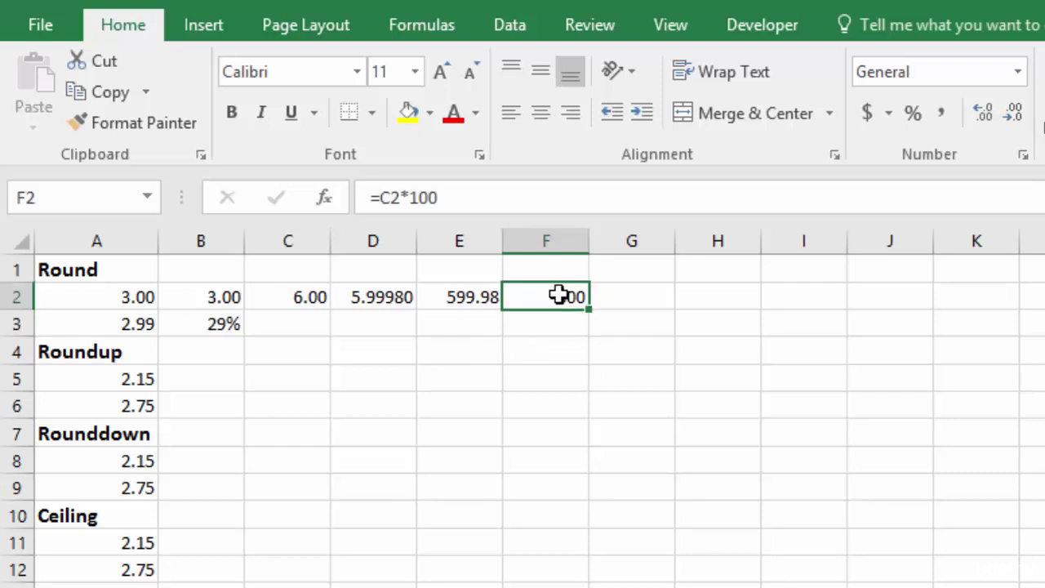
pyautogui.click(984, 113)
pyautogui.click(1011, 116)
pyautogui.click(1011, 116)
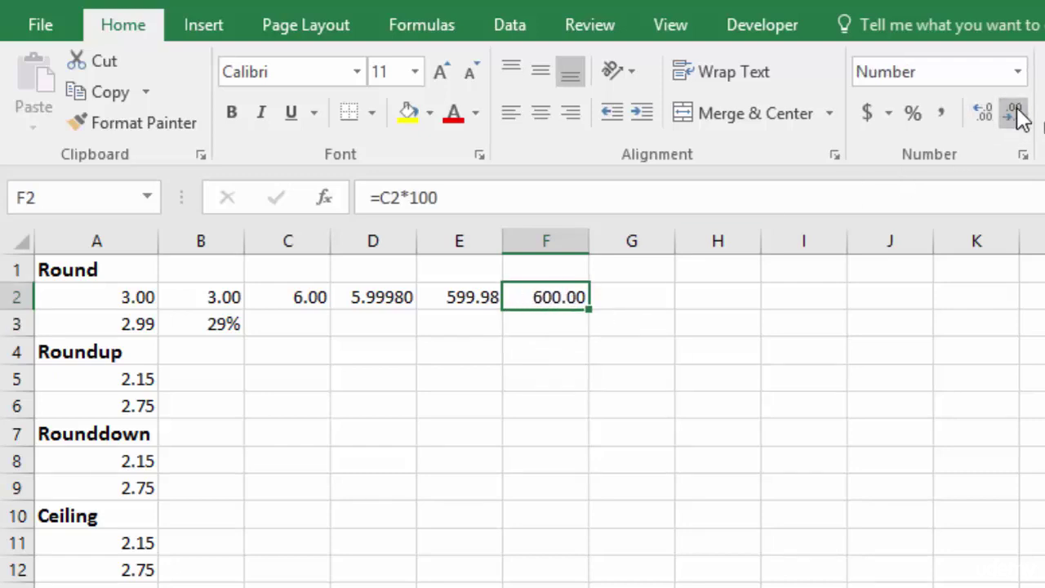
pyautogui.click(459, 298)
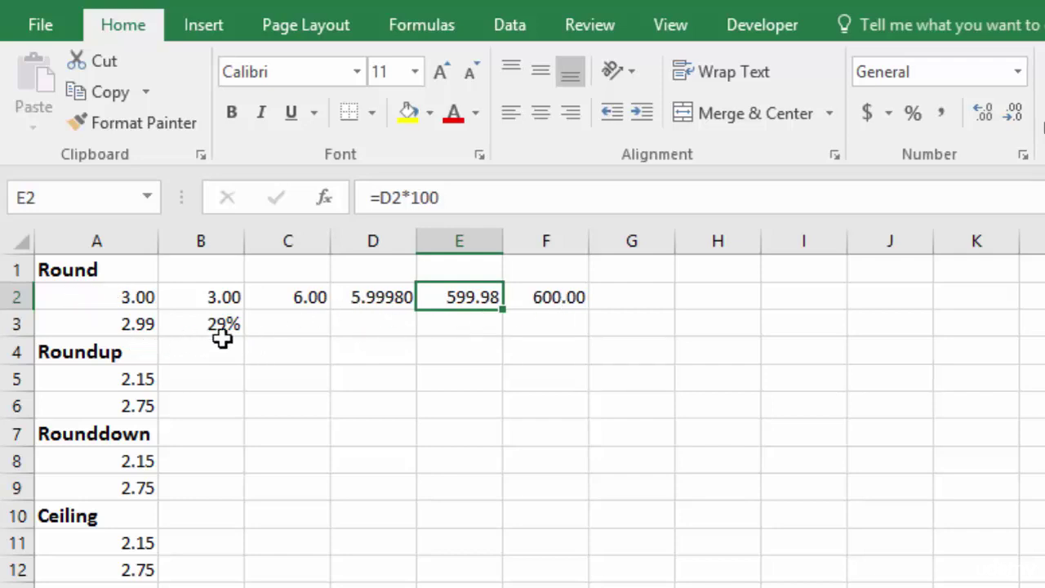
# Step: Enter the unrounded product =A3*B3 in cell C3
pyautogui.click(285, 324)
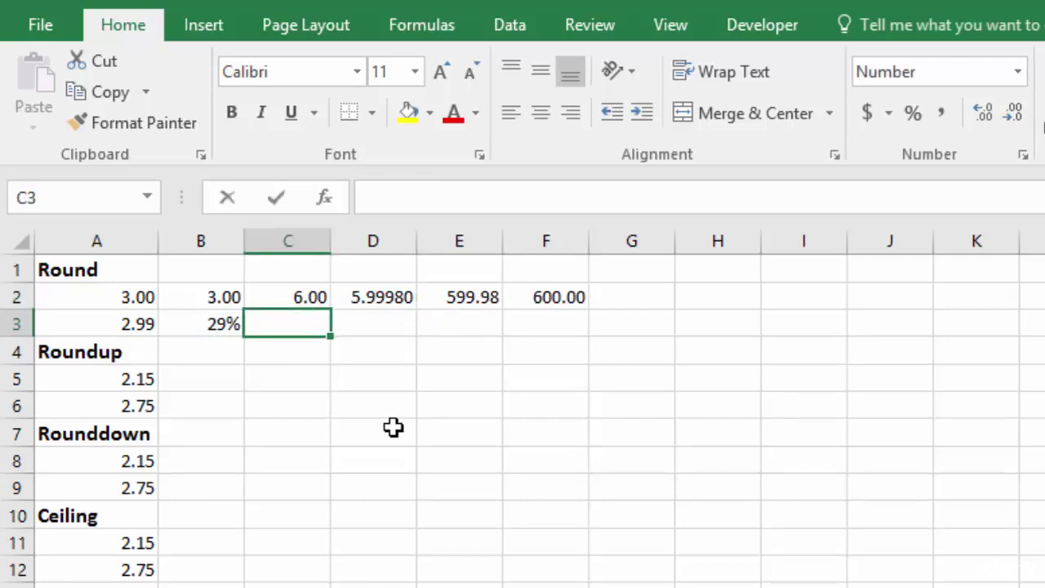
pyautogui.write('=')
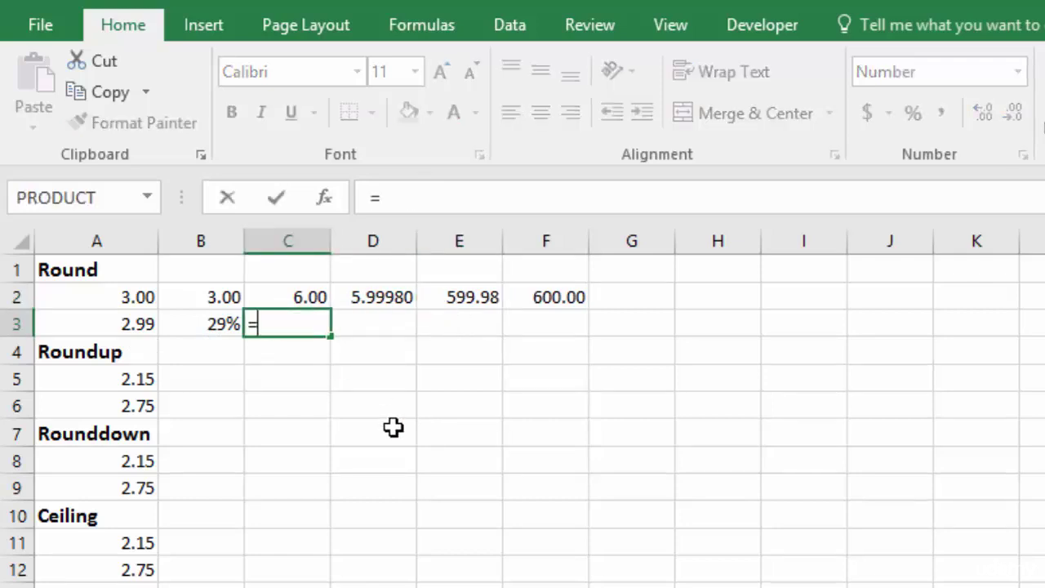
pyautogui.click(123, 324)
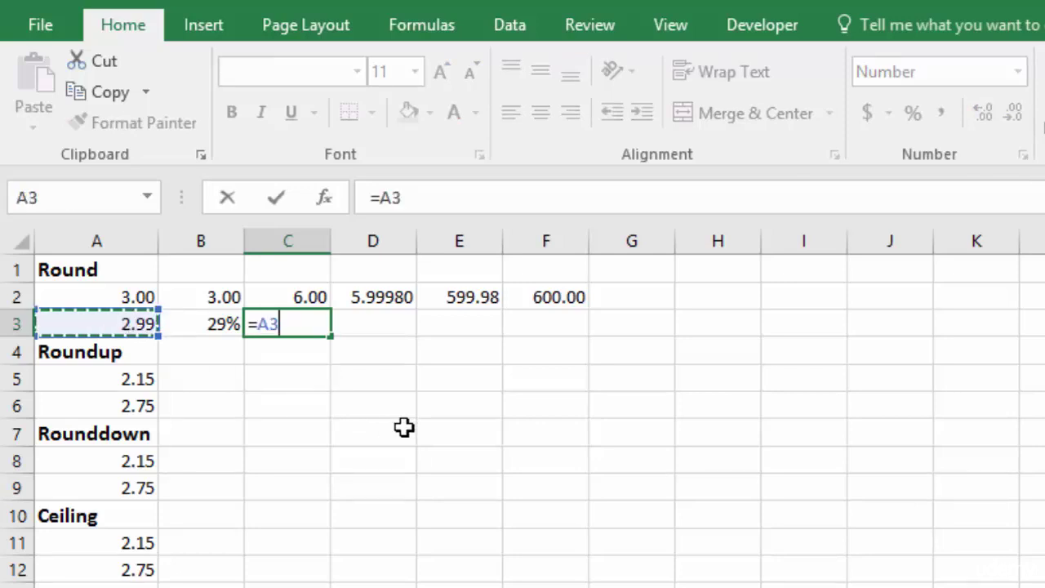
pyautogui.write('*')
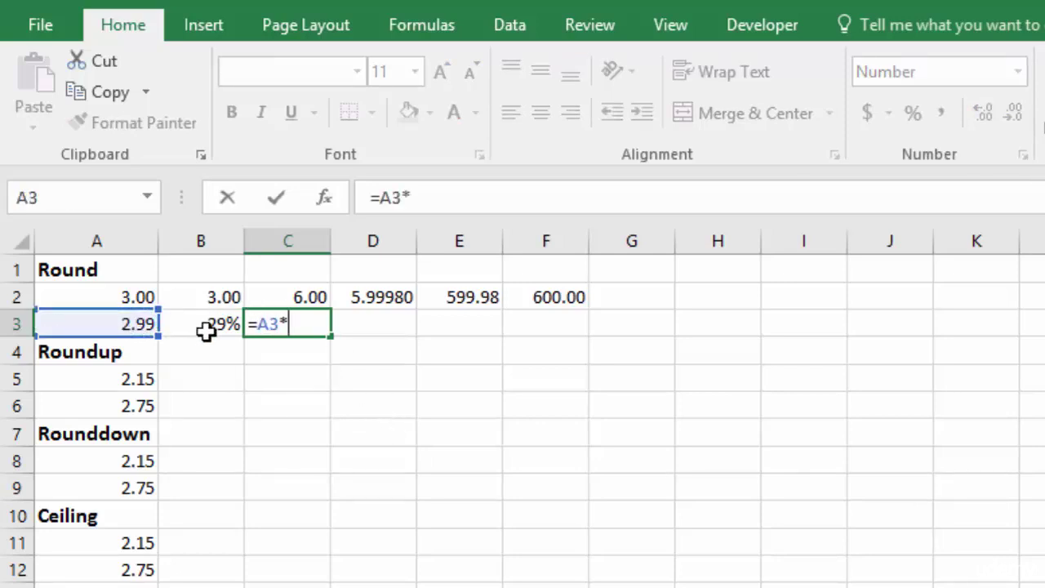
pyautogui.click(180, 324)
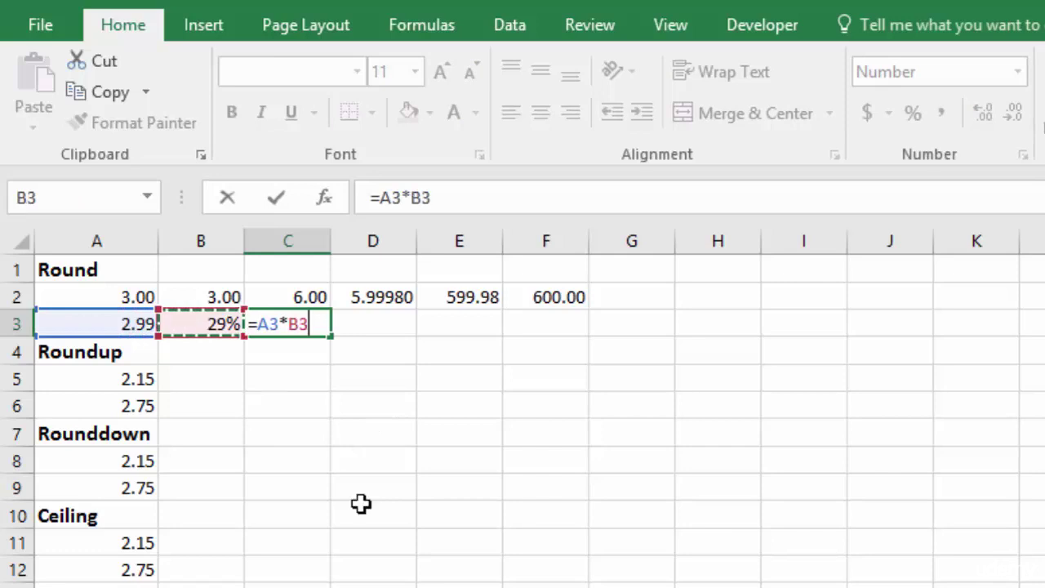
pyautogui.hotkey('ctrl', 'Return')
pyautogui.click(286, 343)
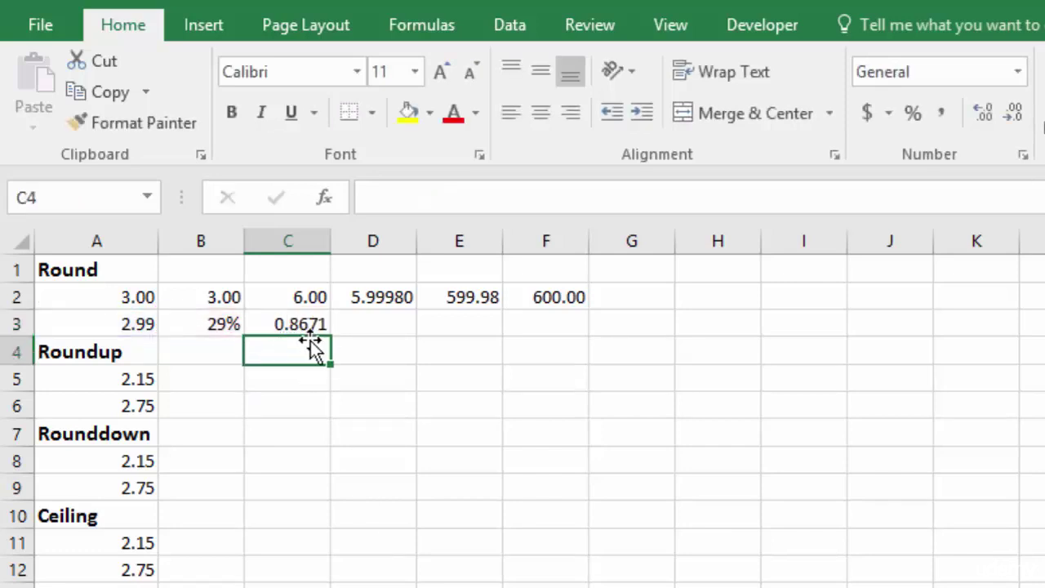
# Step: Reduce the displayed decimals of the product in C3 to two places, and restore them to four
pyautogui.click(310, 323)
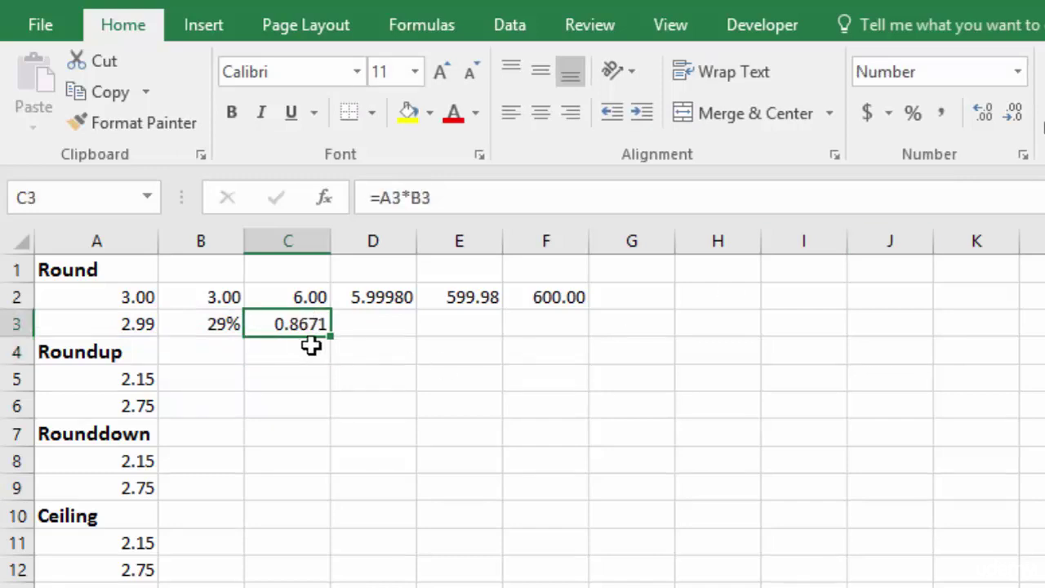
pyautogui.click(1019, 117)
pyautogui.click(1019, 116)
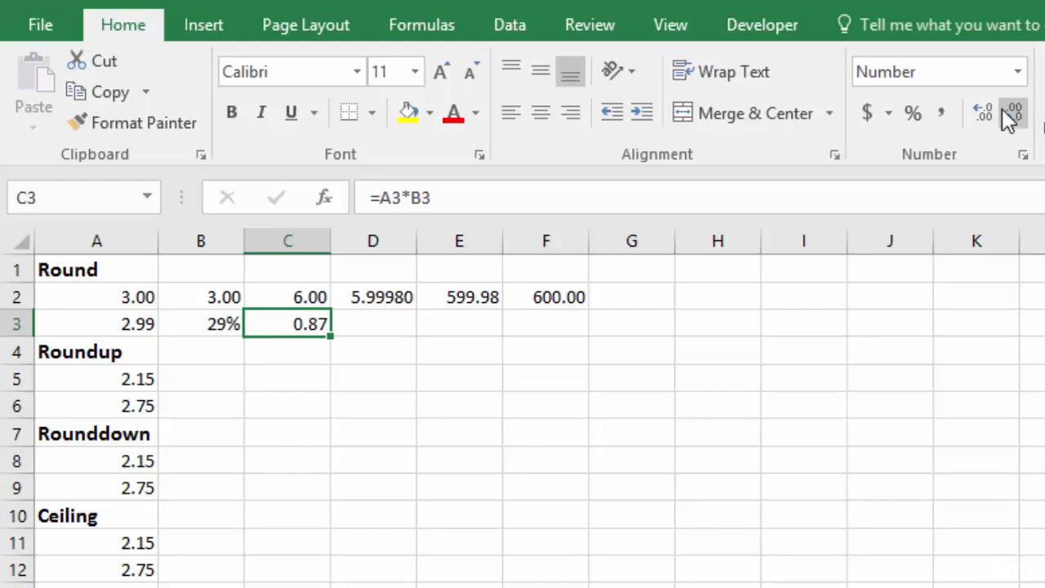
pyautogui.click(985, 112)
pyautogui.click(985, 111)
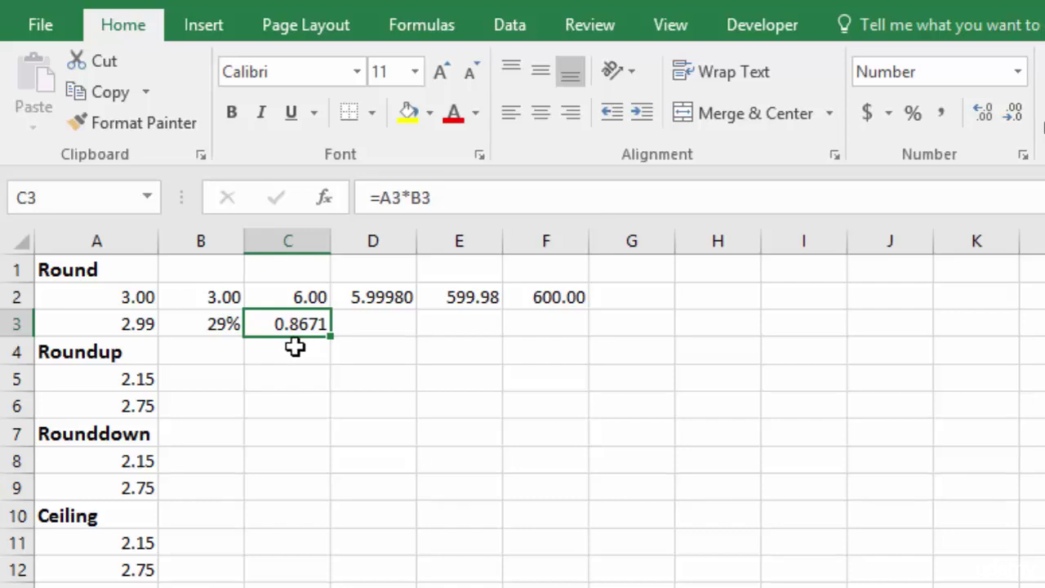
# Step: Enter =ROUND(A3*B3,2) in cell D3 to round the product to two decimals
pyautogui.click(377, 324)
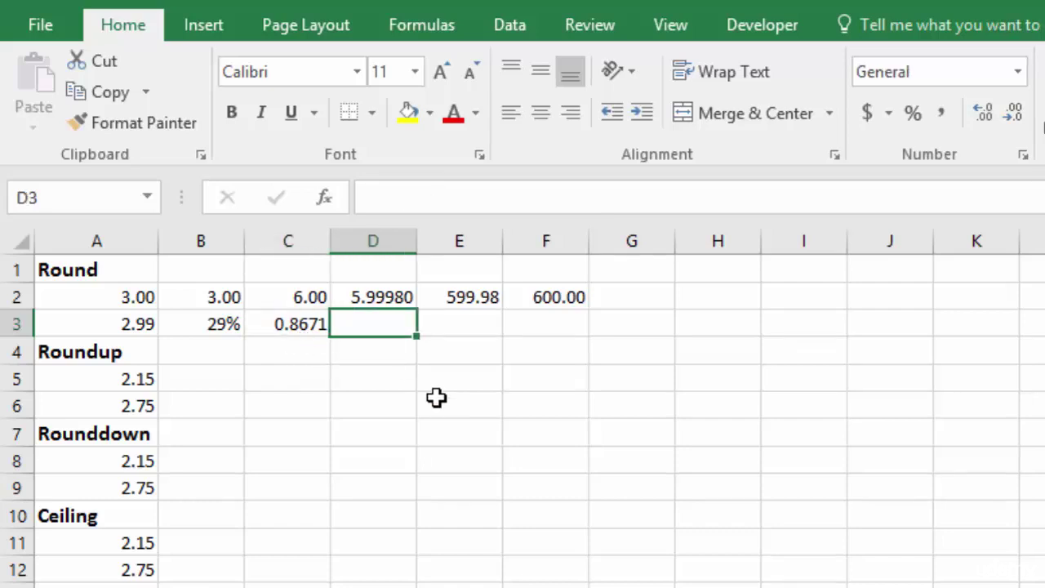
pyautogui.write('=rou')
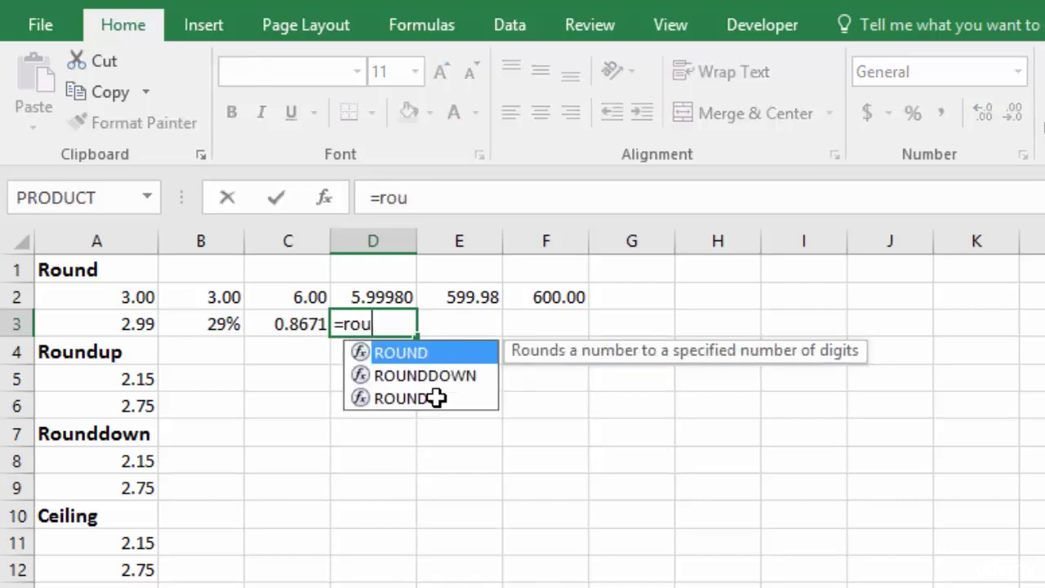
pyautogui.write('n')
pyautogui.press('Tab')
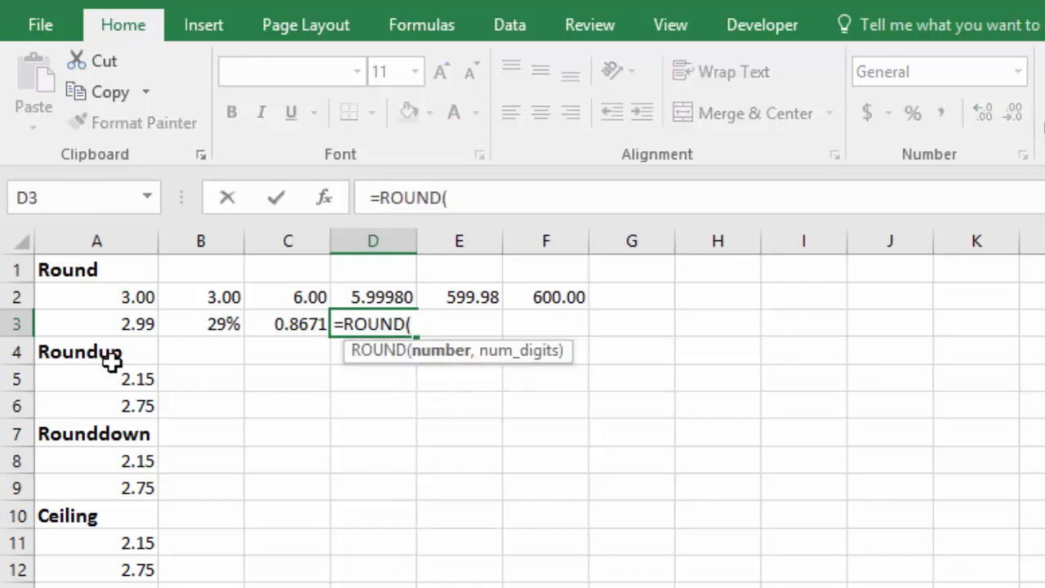
pyautogui.click(103, 326)
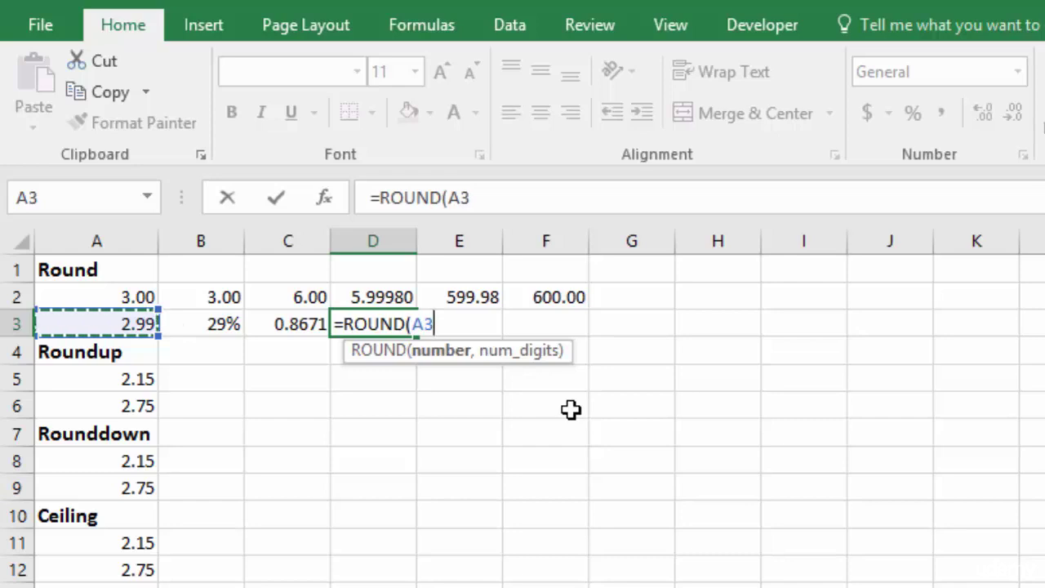
pyautogui.write('*')
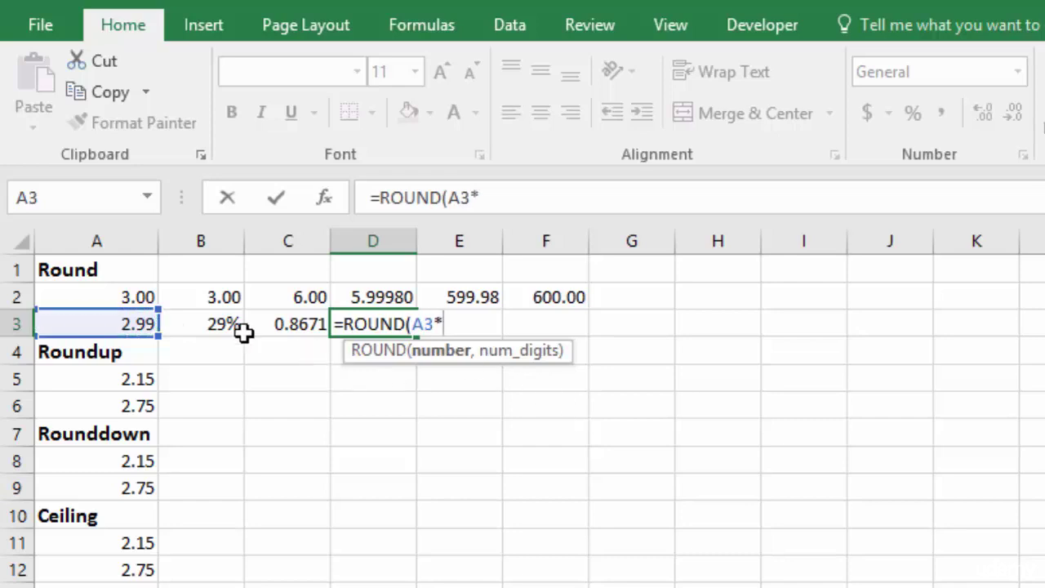
pyautogui.click(209, 324)
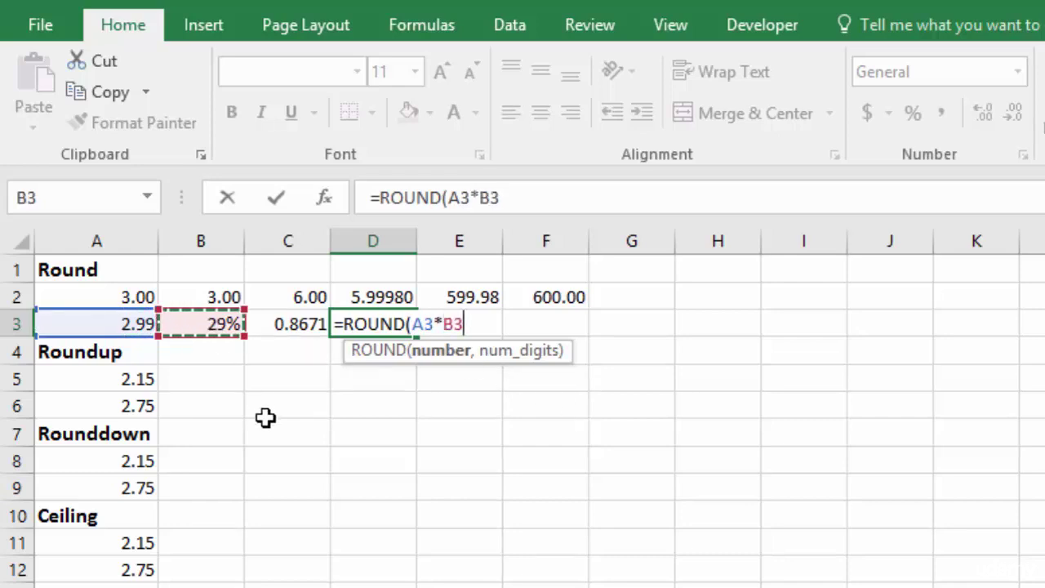
pyautogui.write(',')
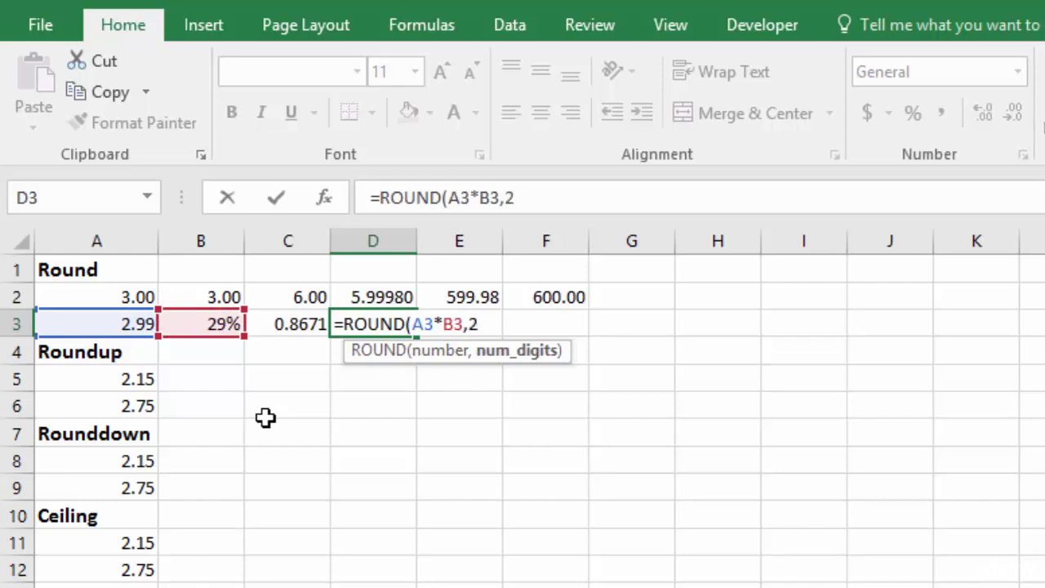
pyautogui.write('2')
pyautogui.press('Return')
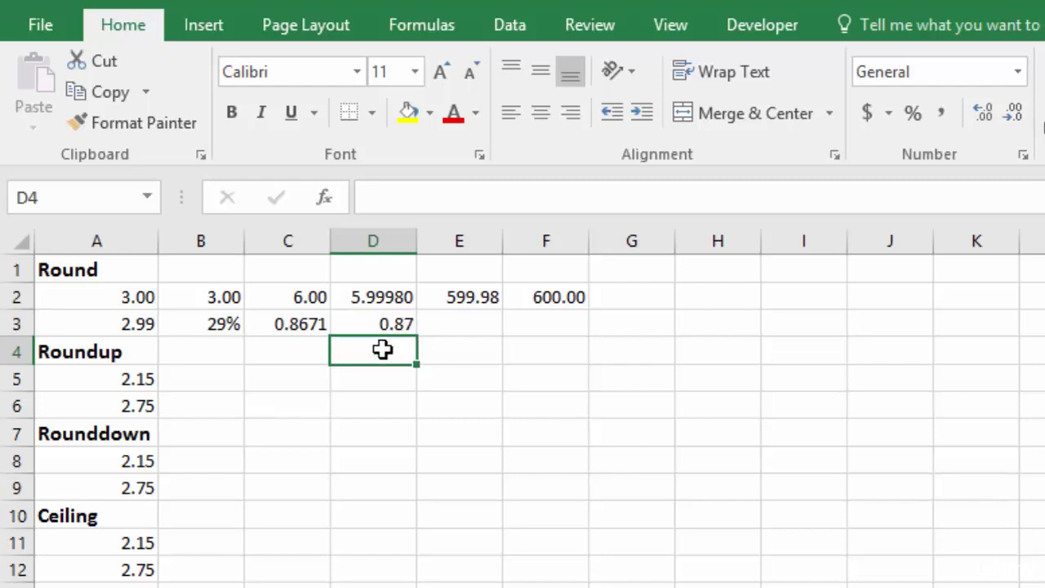
# Step: Review the arguments of the ROUND formula in D3 and change its num_digits to 0
pyautogui.doubleClick(383, 324)
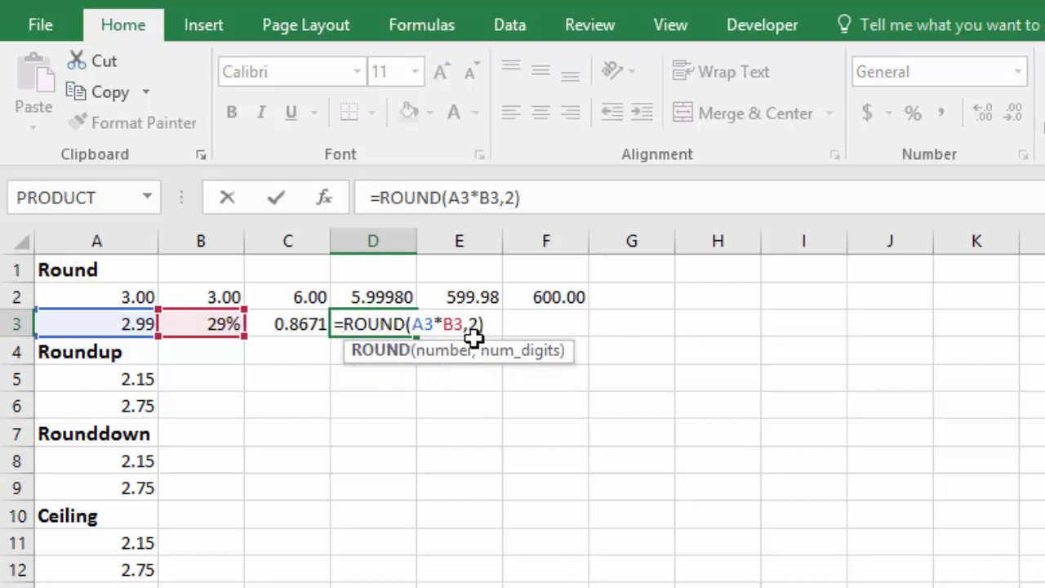
pyautogui.click(441, 351)
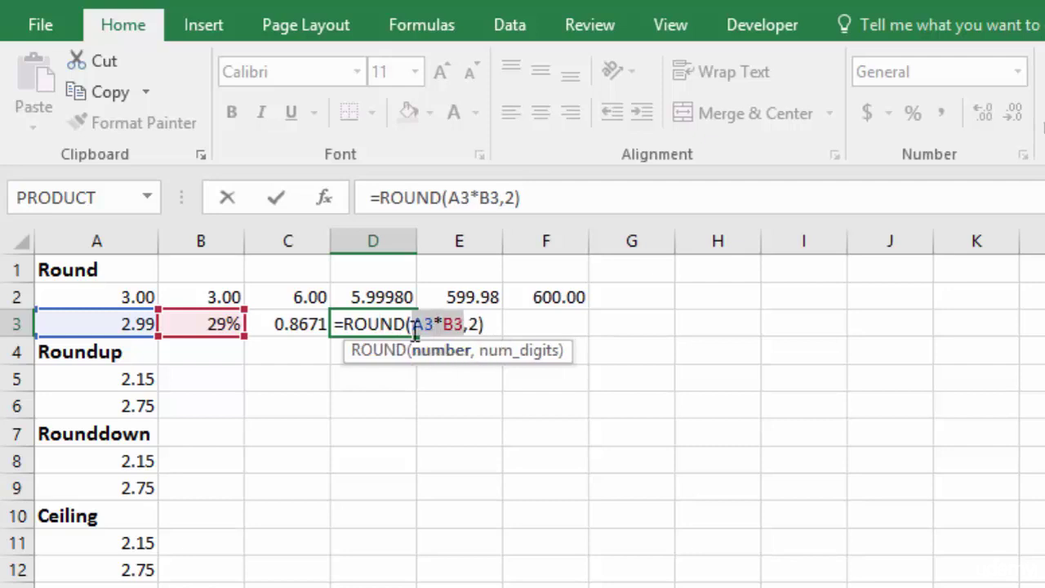
pyautogui.click(527, 355)
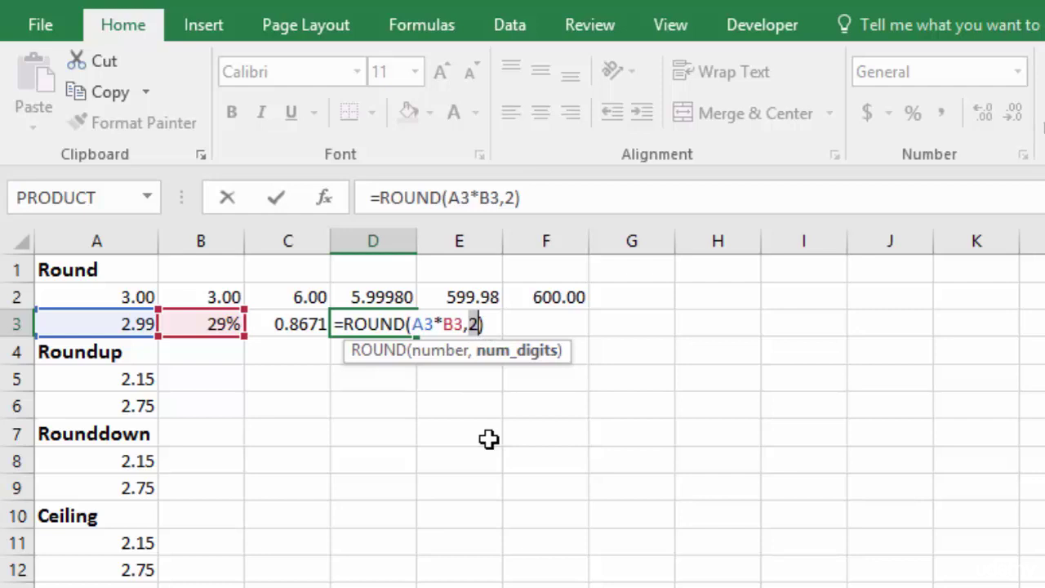
pyautogui.write('0')
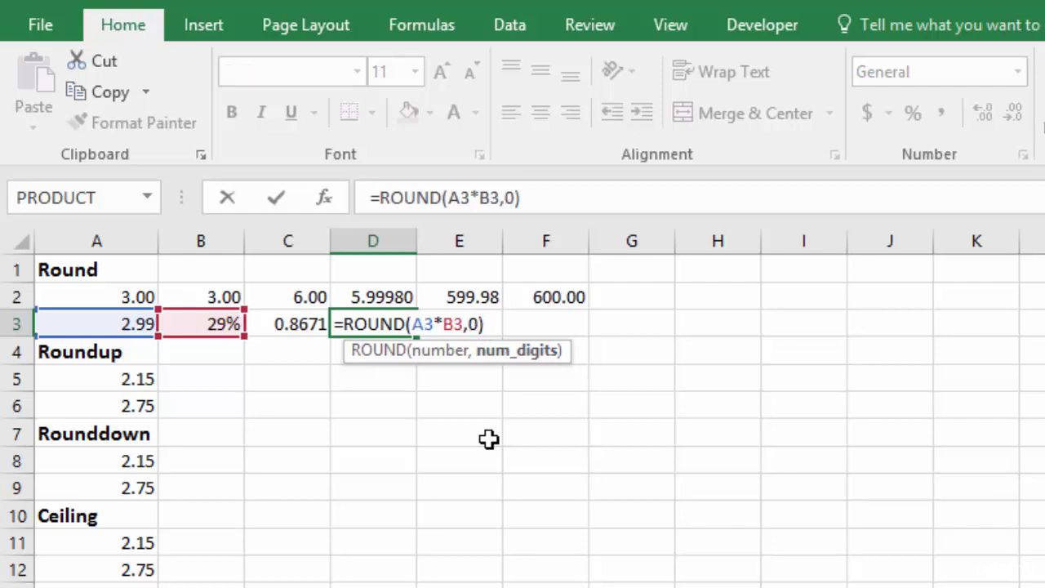
pyautogui.press('Return')
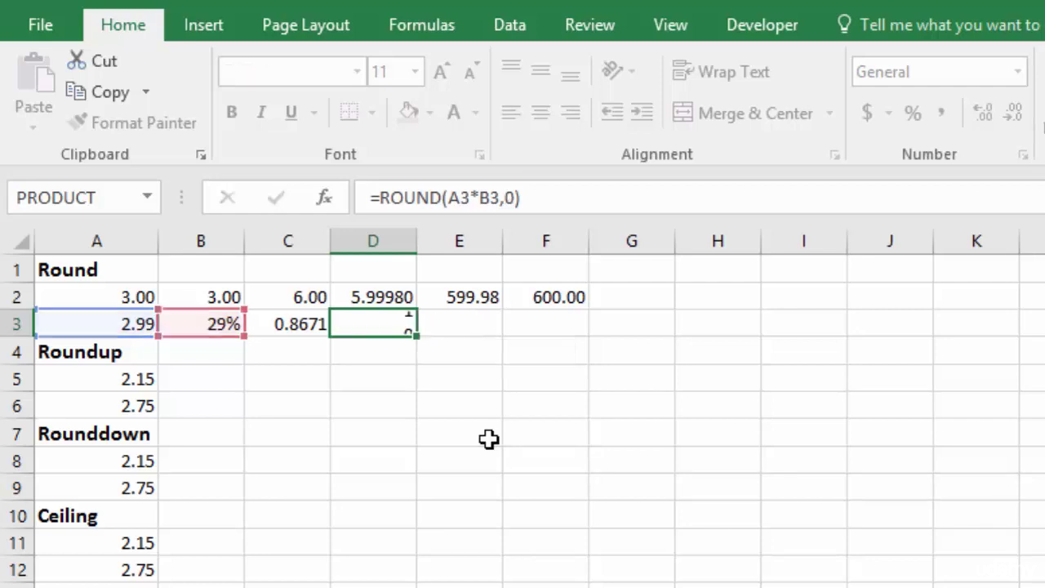
# Step: Change num_digits of the ROUND formula in D3 to 1 and display its result with two decimals
pyautogui.click(383, 325)
pyautogui.press('F2')
pyautogui.press('Left')
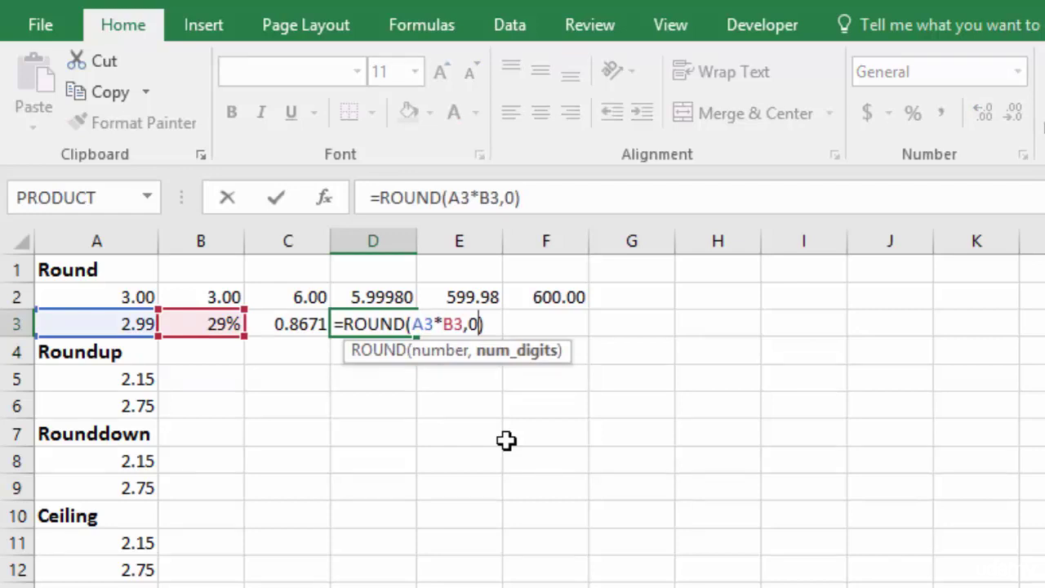
pyautogui.press('BackSpace')
pyautogui.write('1')
pyautogui.press('Return')
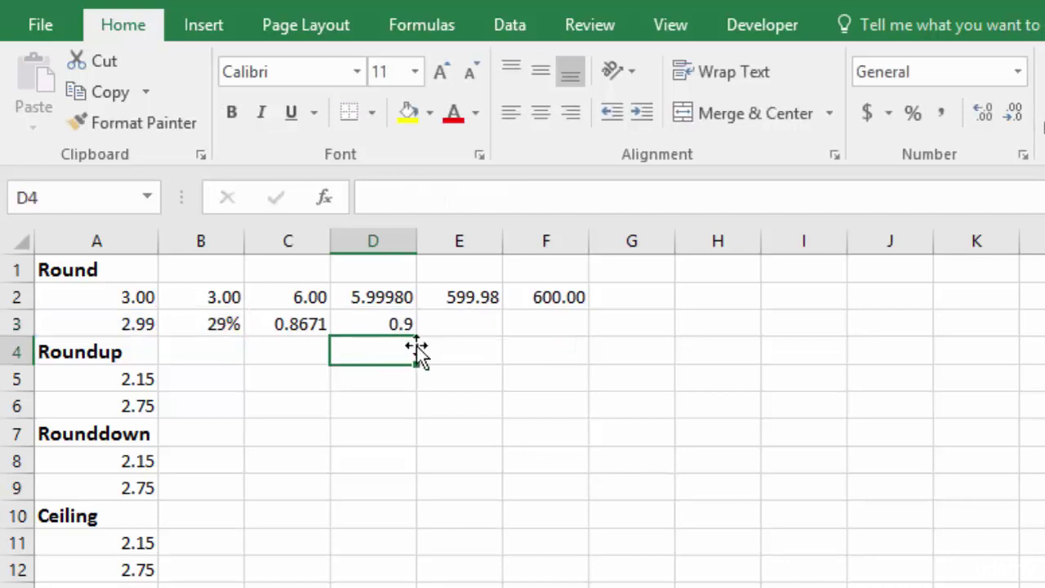
pyautogui.click(381, 324)
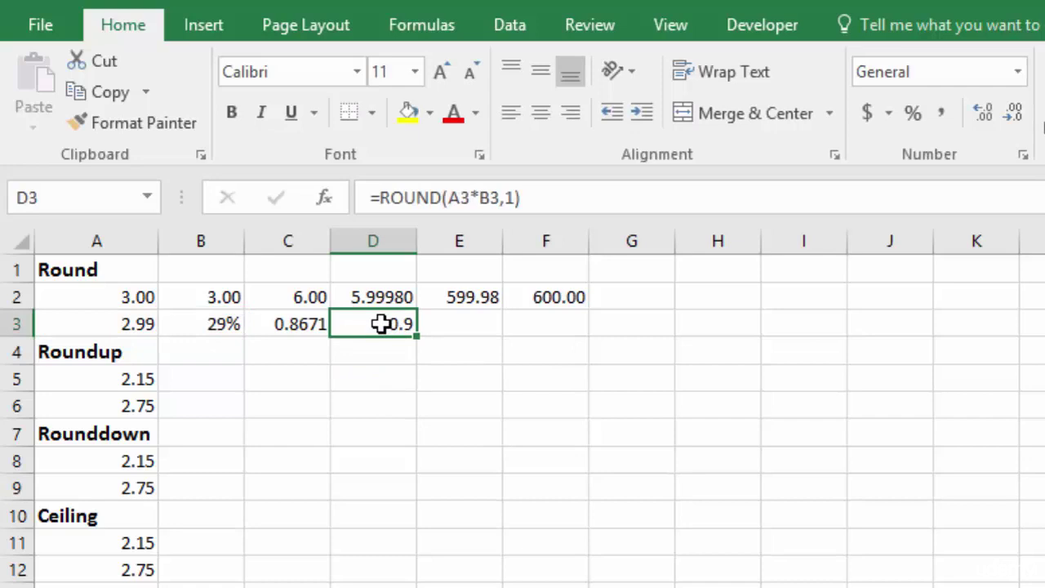
pyautogui.click(981, 109)
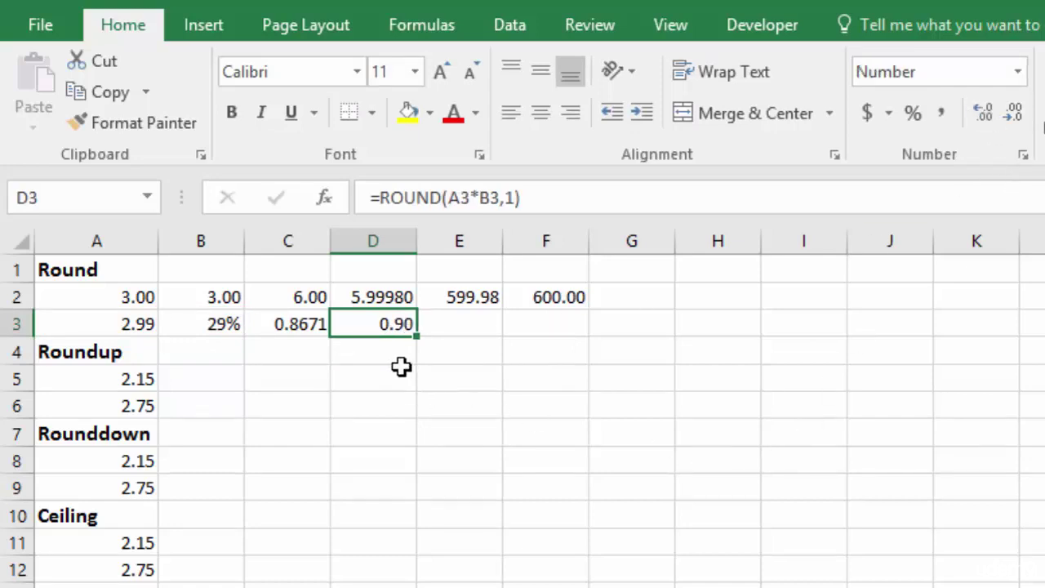
# Step: Enter 245 in H2 and 565 in I2, and format both cells to show two decimals
pyautogui.click(732, 297)
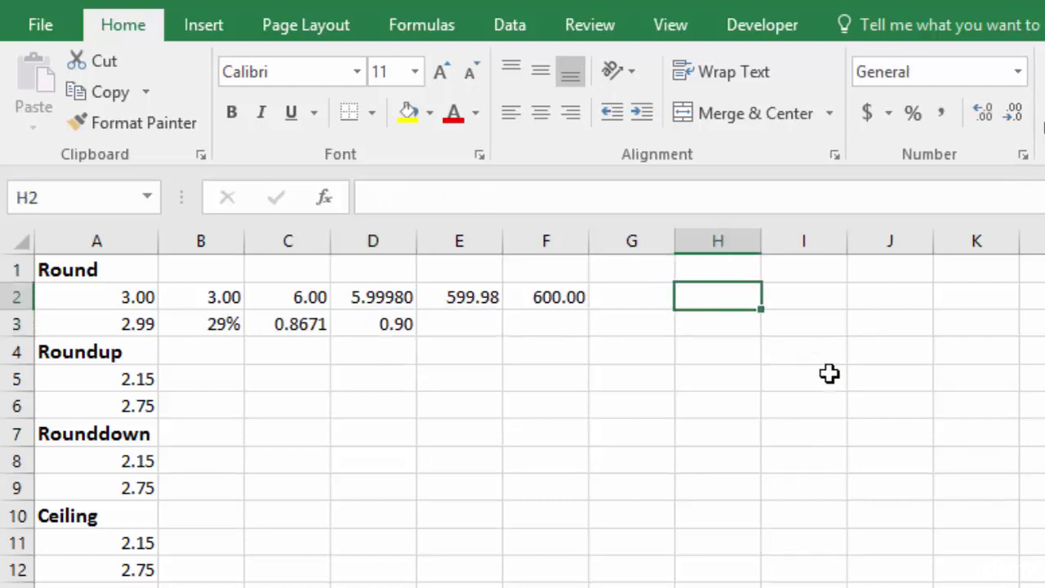
pyautogui.write('245')
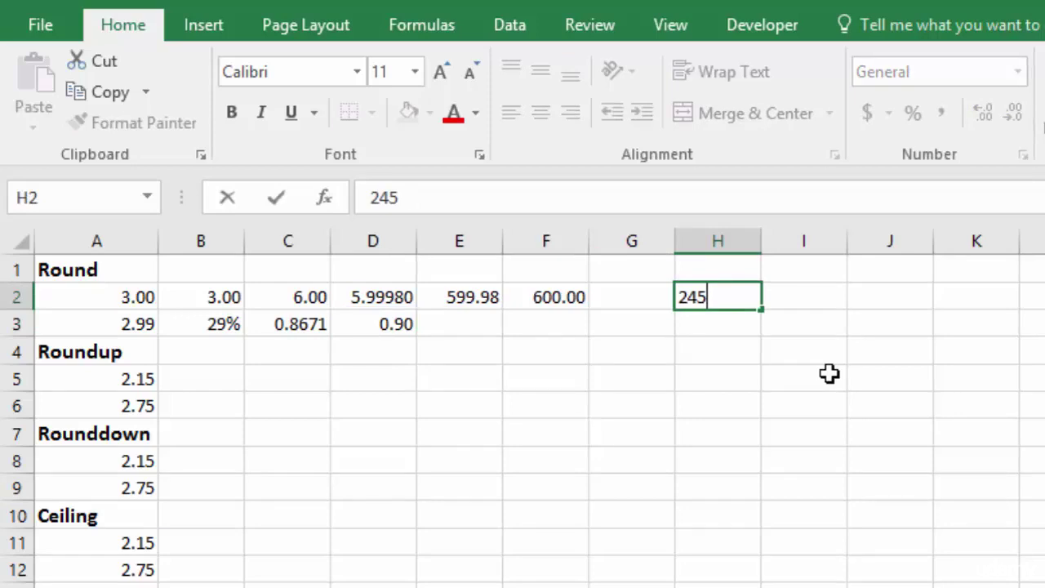
pyautogui.press('Tab')
pyautogui.write('565')
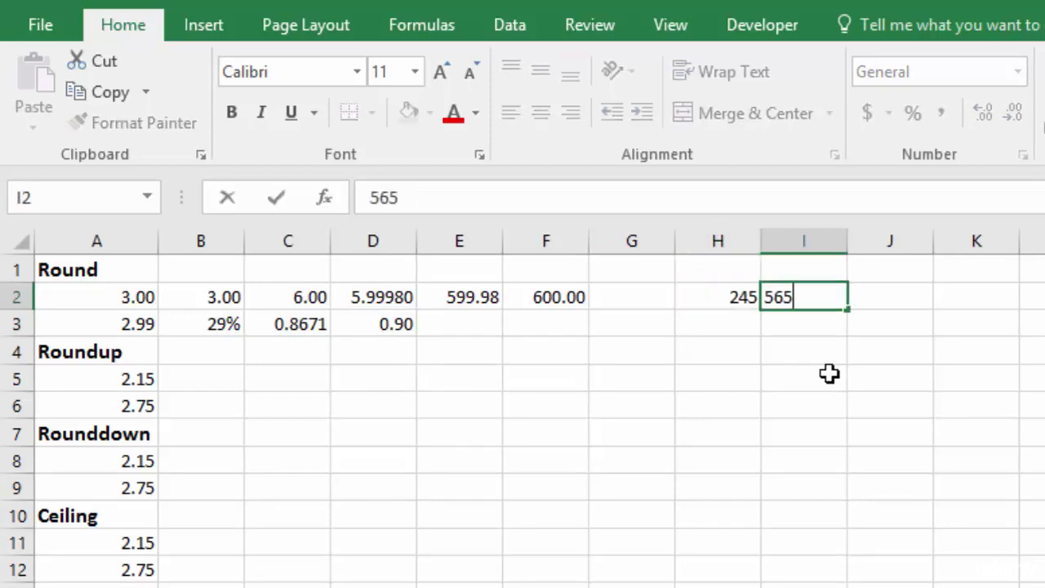
pyautogui.press('Tab')
pyautogui.moveTo(722, 298); pyautogui.dragTo(818, 297)
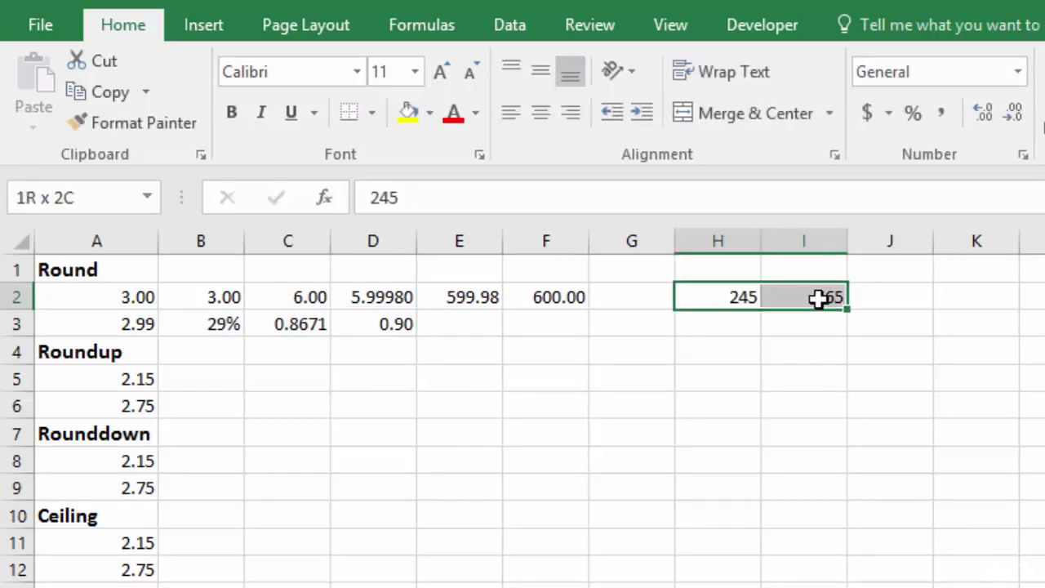
pyautogui.click(982, 112)
pyautogui.click(982, 112)
# Step: Enter the sum =H2+I2 in cell J2
pyautogui.click(778, 299)
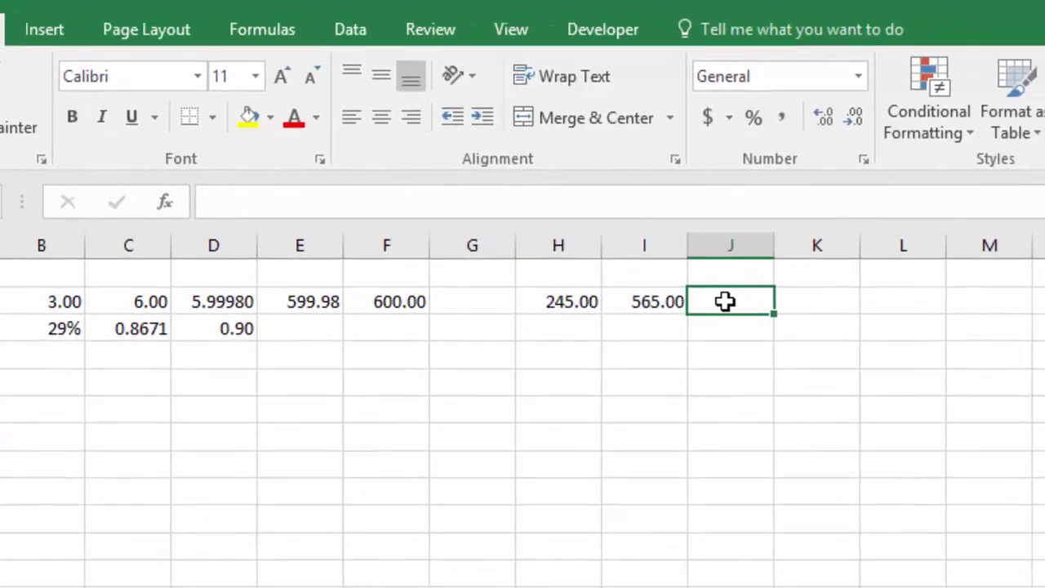
pyautogui.write('=')
pyautogui.click(569, 302)
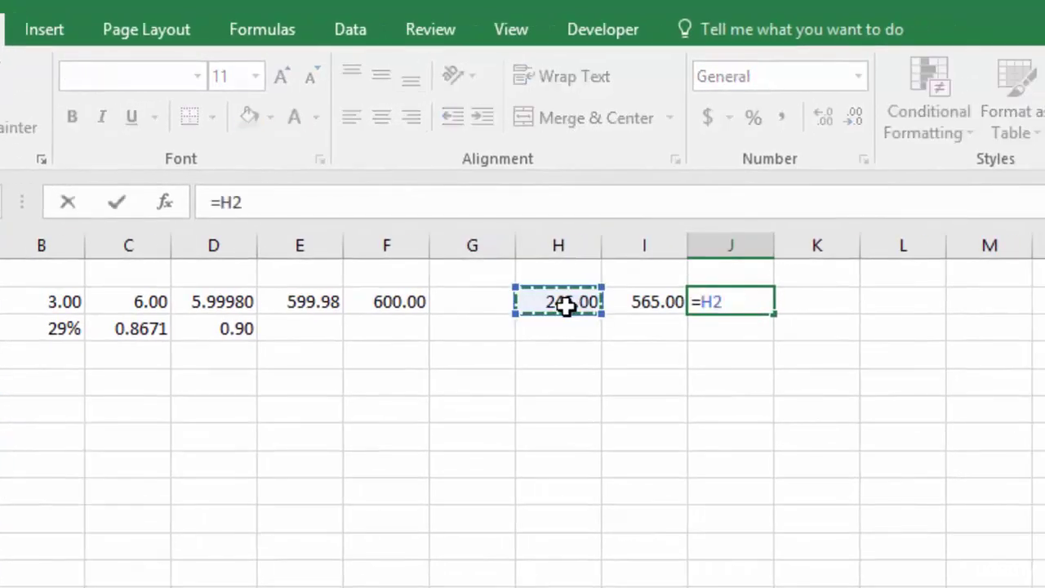
pyautogui.write('+')
pyautogui.click(644, 299)
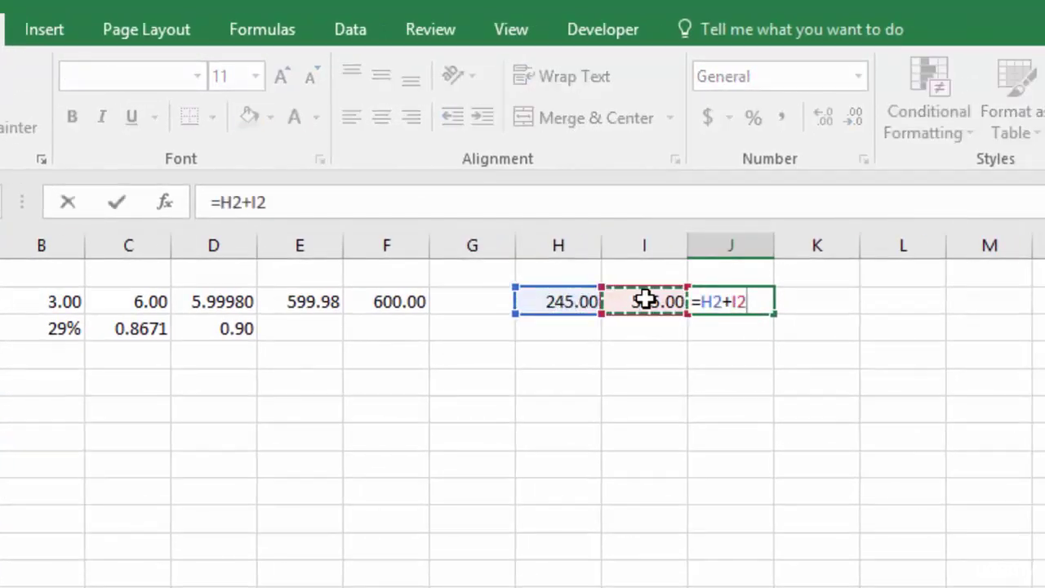
pyautogui.press('Return')
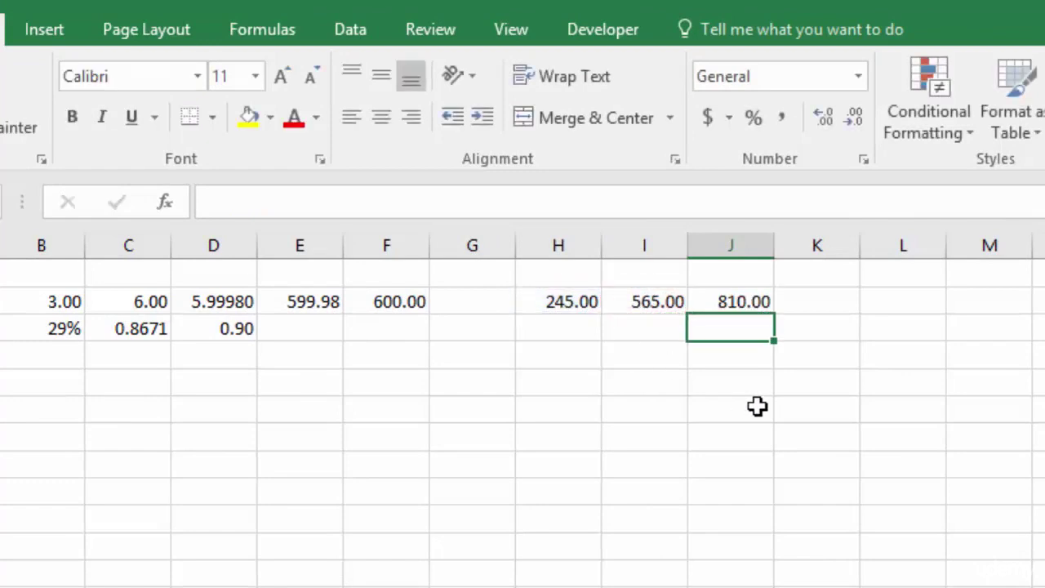
# Step: Wrap the sum in J2 in a ROUND function with num_digits -2 to round it to hundreds
pyautogui.doubleClick(718, 302)
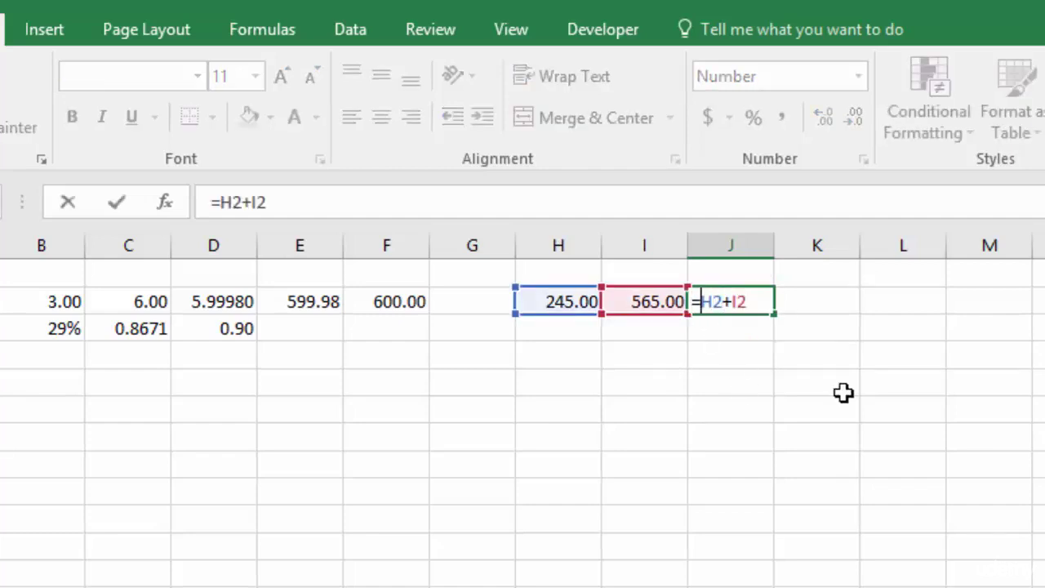
pyautogui.write('roun')
pyautogui.press('Tab')
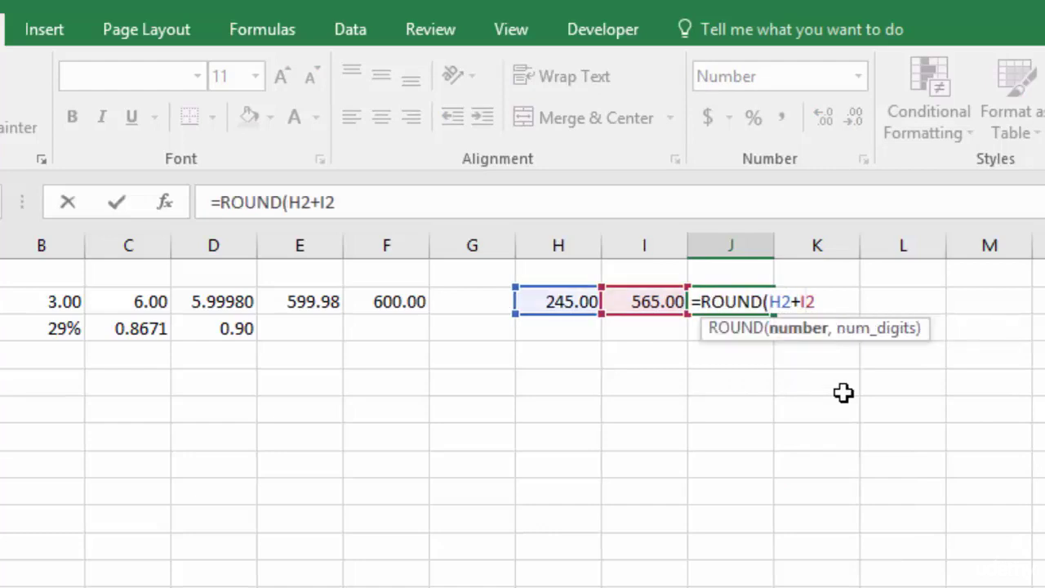
pyautogui.write(',')
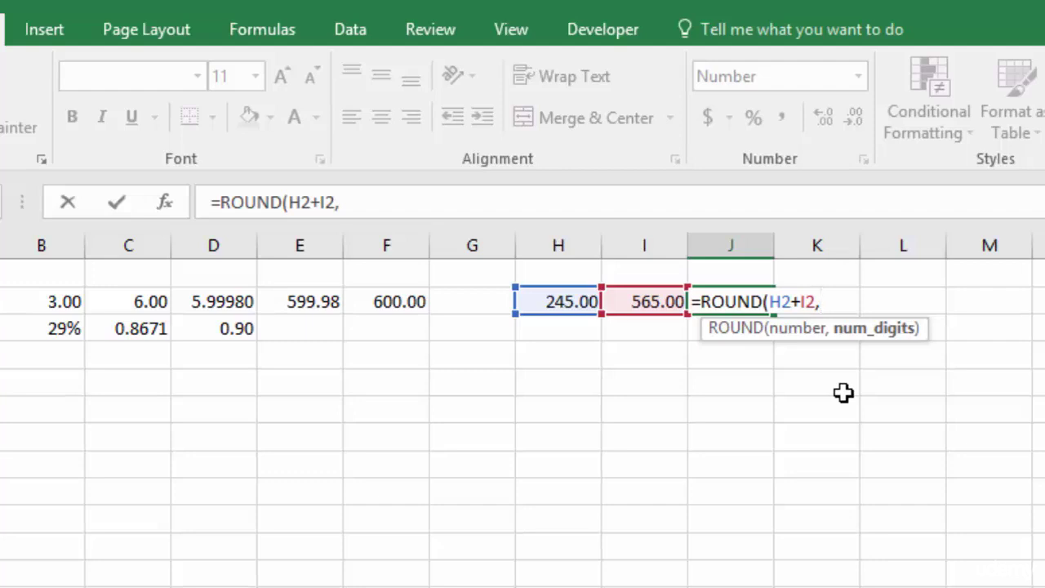
pyautogui.write('-2')
pyautogui.press('Return')
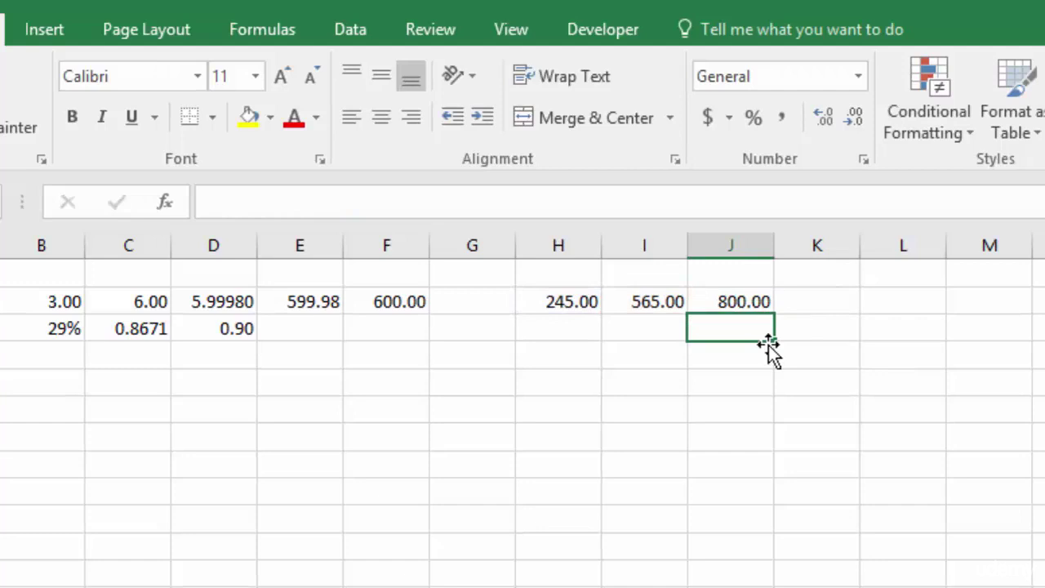
# Step: Undo and redo the rounding in J2 to compare the unrounded and rounded sums
pyautogui.click(739, 302)
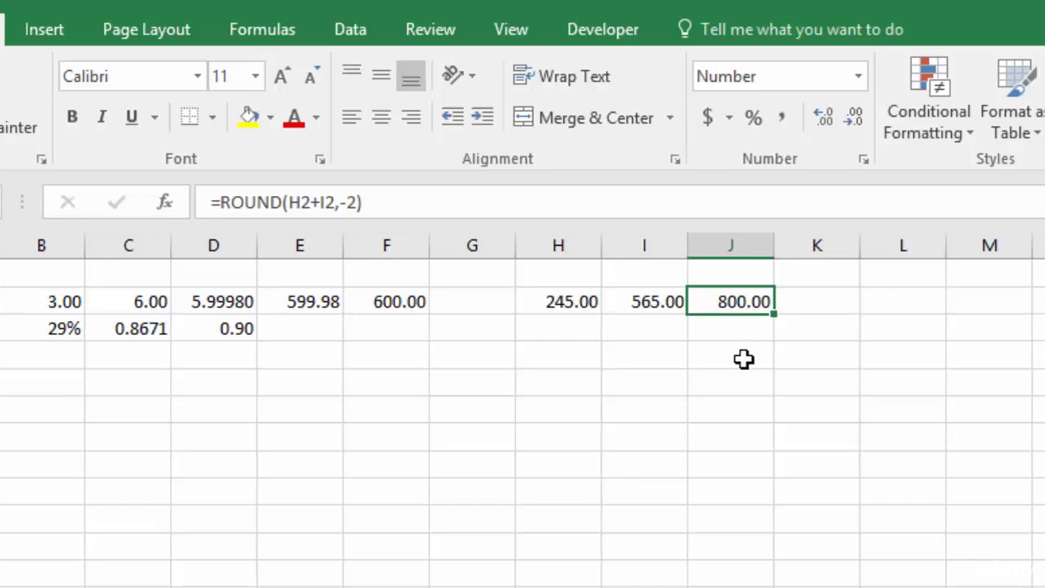
pyautogui.hotkey('ctrl', 'z')
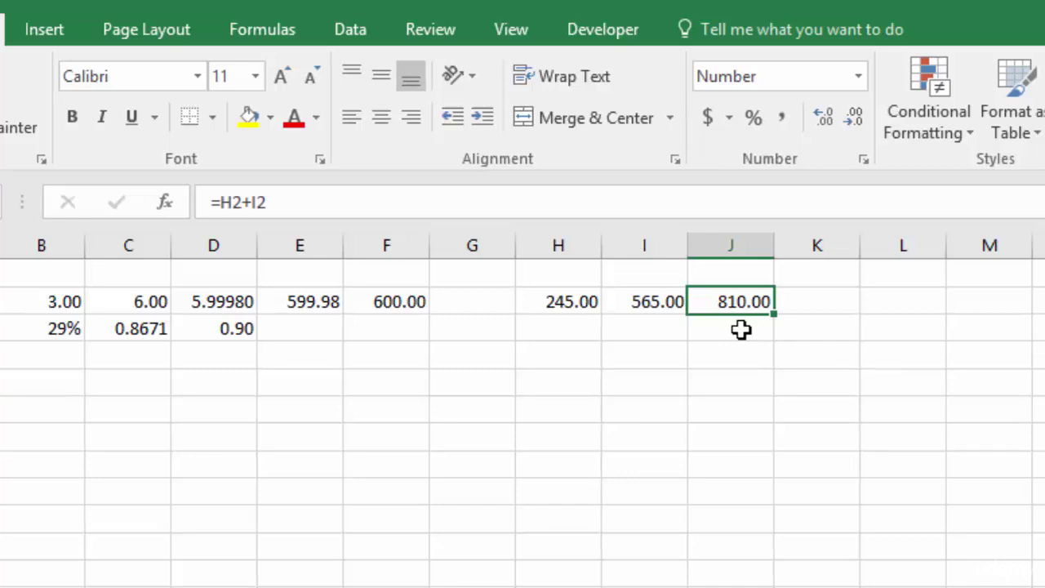
pyautogui.hotkey('ctrl', 'y')
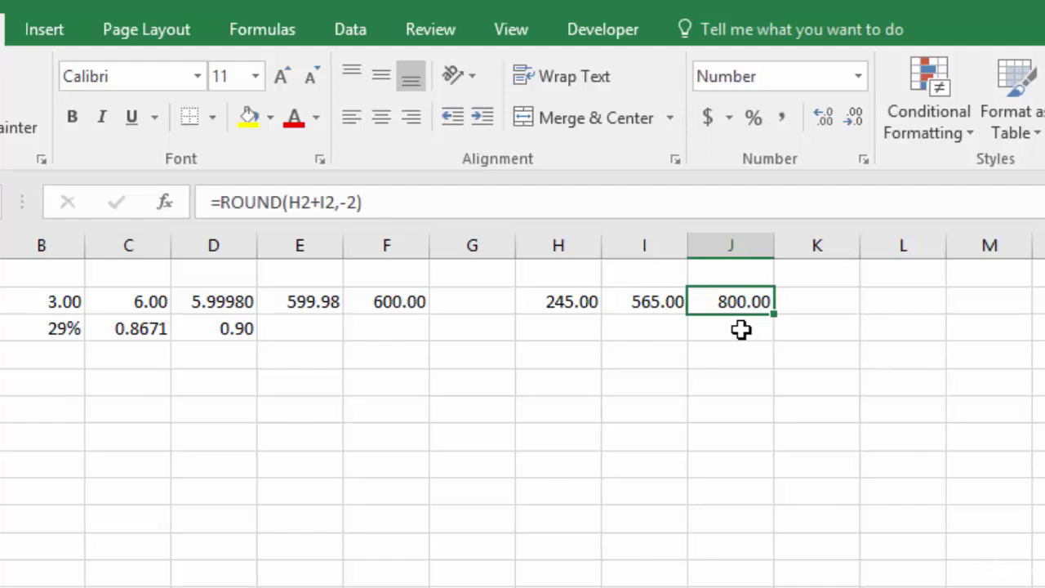
# Step: Change num_digits of the ROUND formula in J2 to -3, and review the formula's number argument
pyautogui.doubleClick(737, 302)
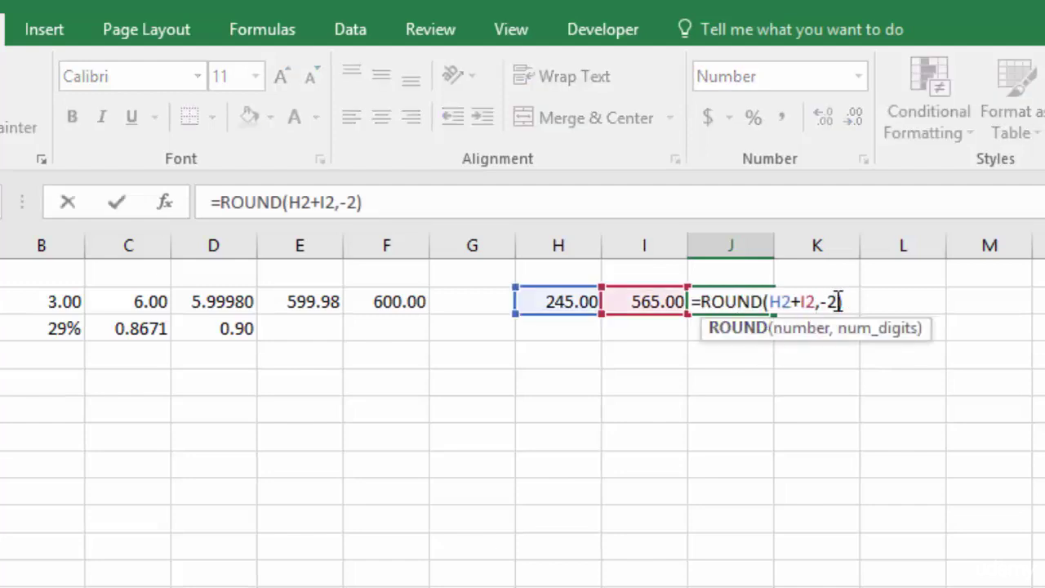
pyautogui.click(838, 302)
pyautogui.press('BackSpace')
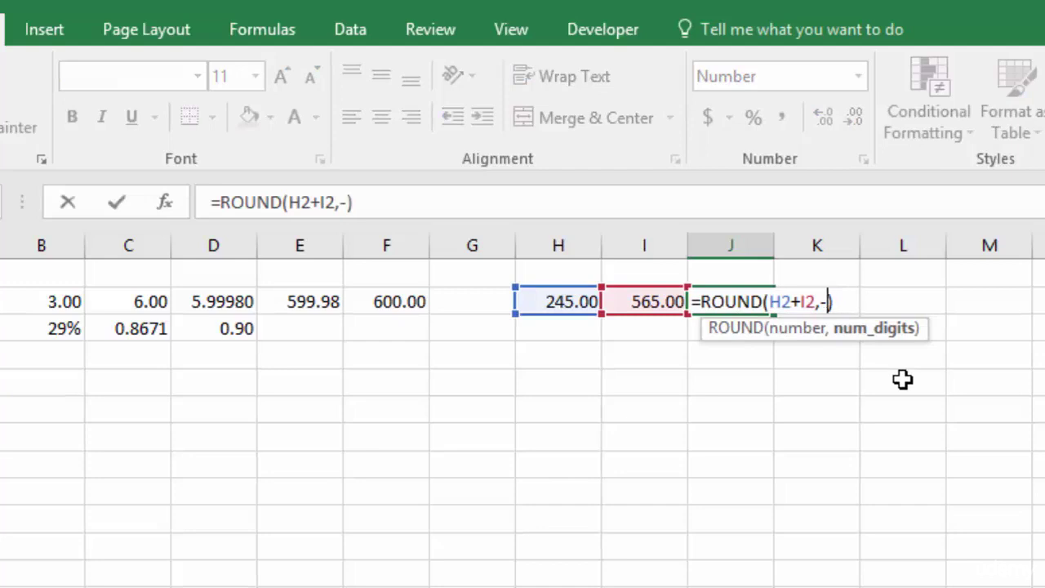
pyautogui.write('3')
pyautogui.press('Return')
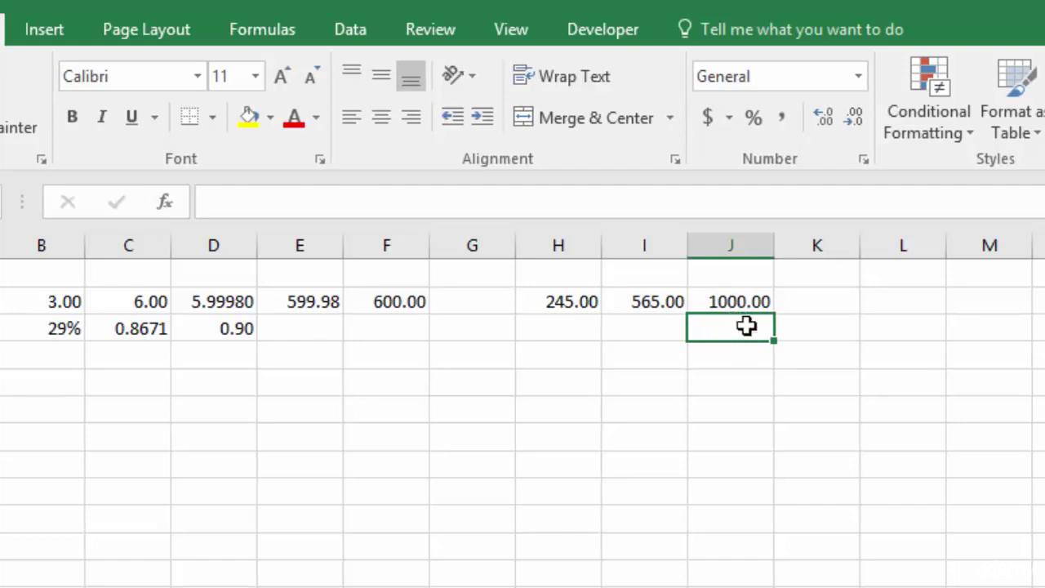
pyautogui.doubleClick(729, 300)
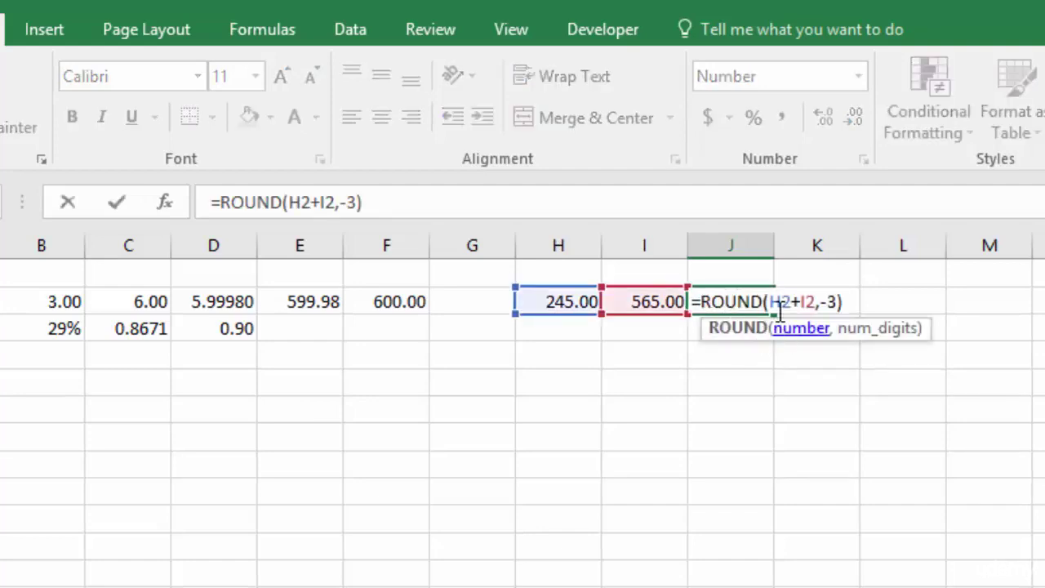
pyautogui.doubleClick(785, 300)
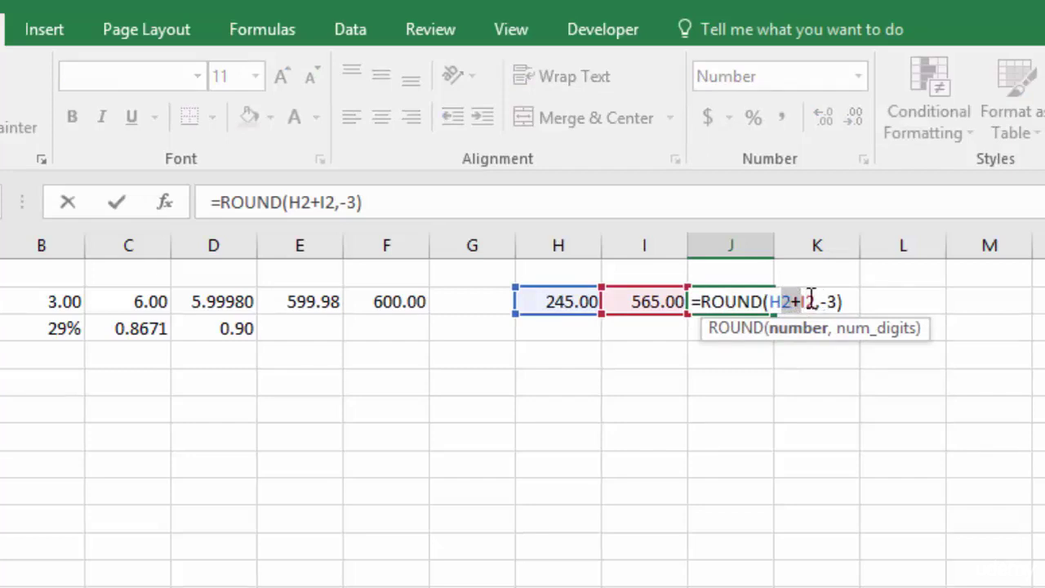
pyautogui.moveTo(785, 301); pyautogui.dragTo(817, 297)
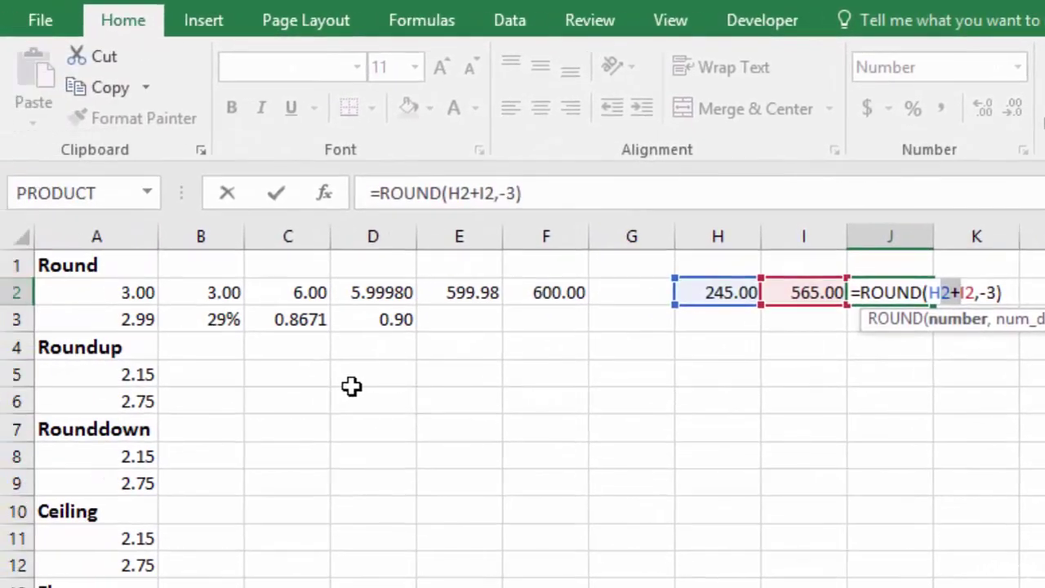
pyautogui.press('Return')
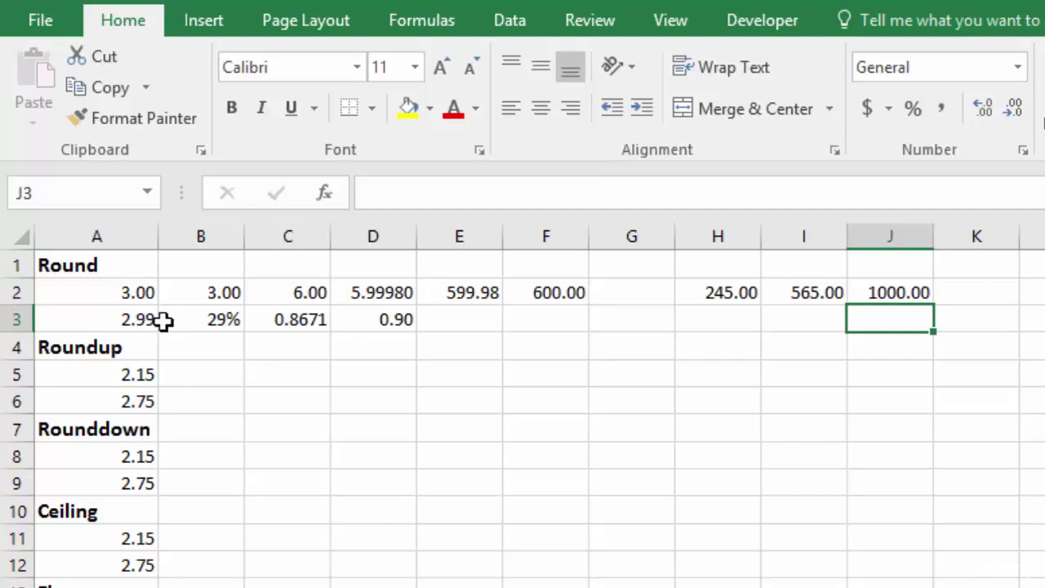
# Step: Enter =ROUND(A5,0) in cell B5 and copy the formula down to B6
pyautogui.click(200, 374)
pyautogui.write('=')
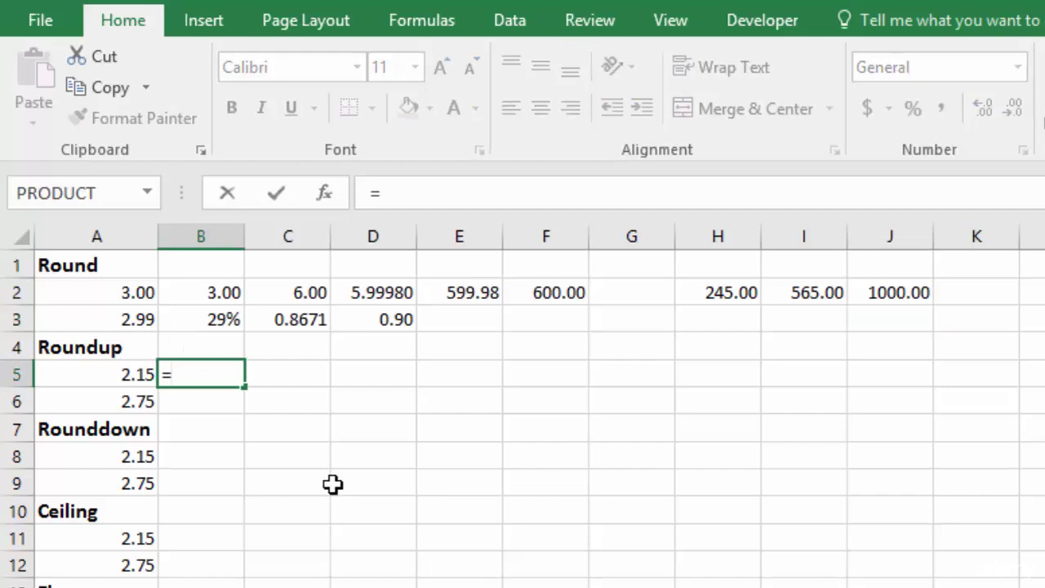
pyautogui.write('round')
pyautogui.press('Tab')
pyautogui.press('Left')
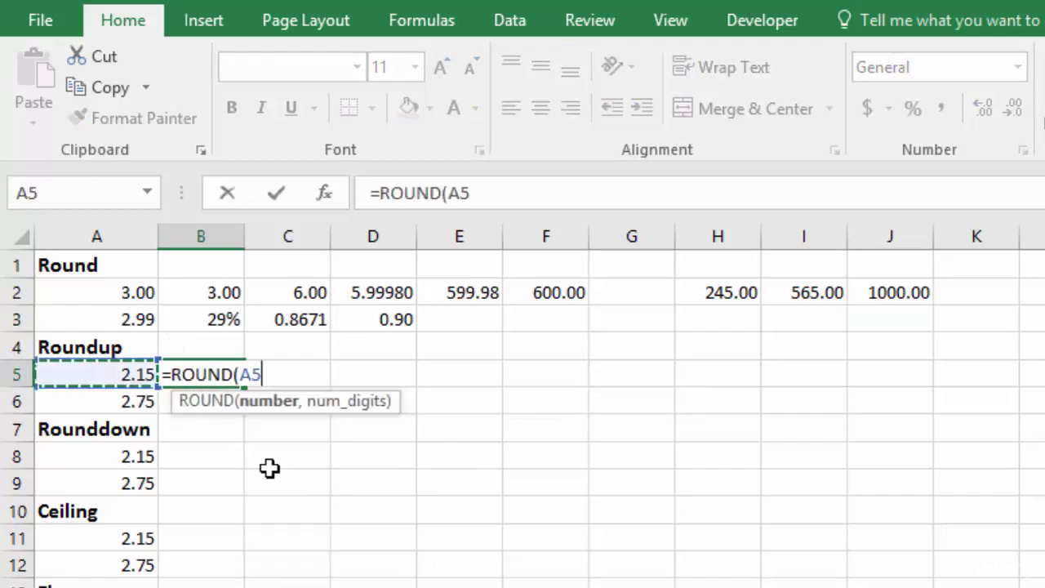
pyautogui.write(',')
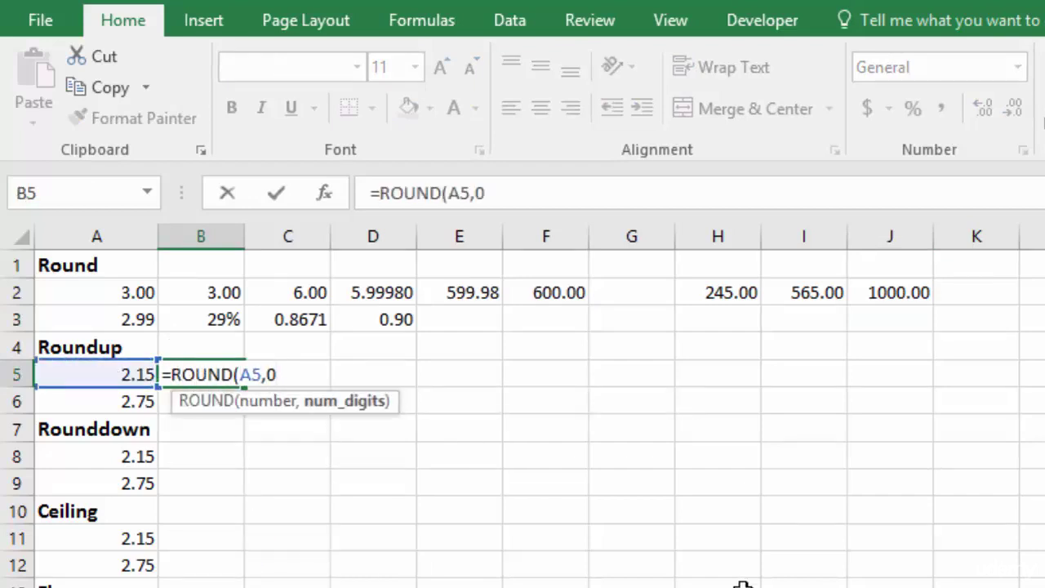
pyautogui.write('0')
pyautogui.press('Return')
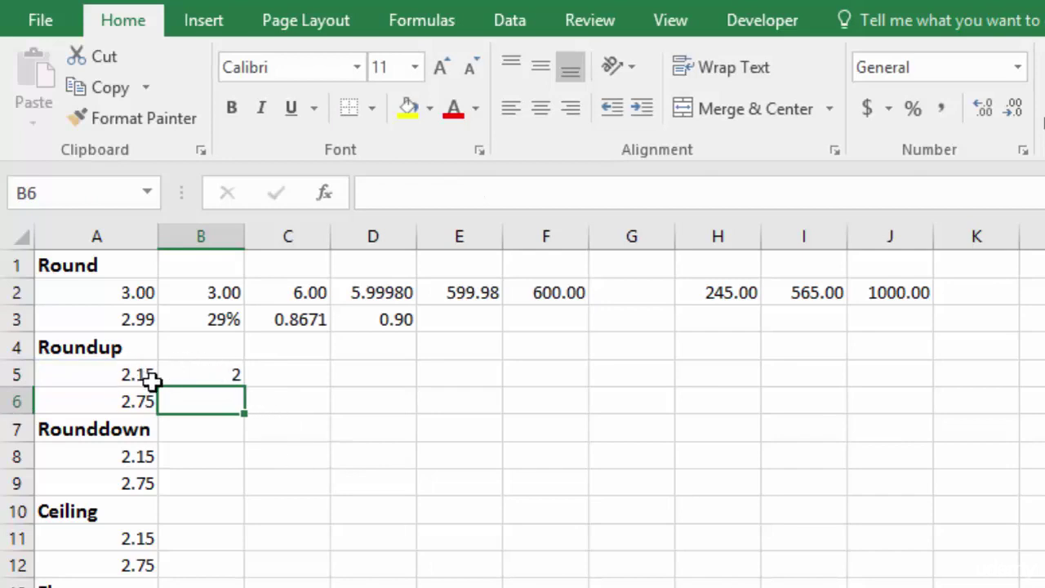
pyautogui.click(205, 373)
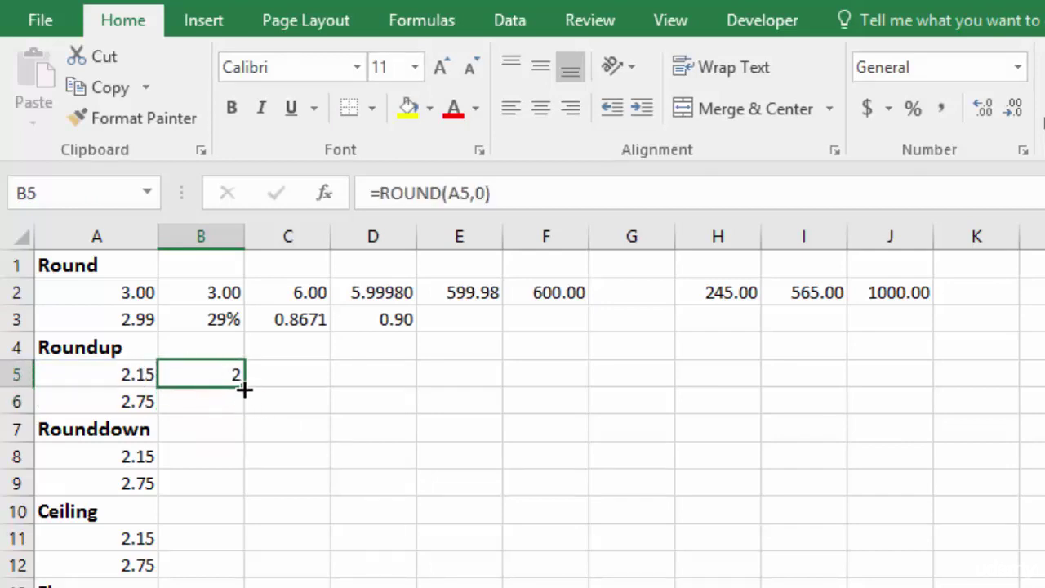
pyautogui.moveTo(244, 389); pyautogui.dragTo(244, 410)
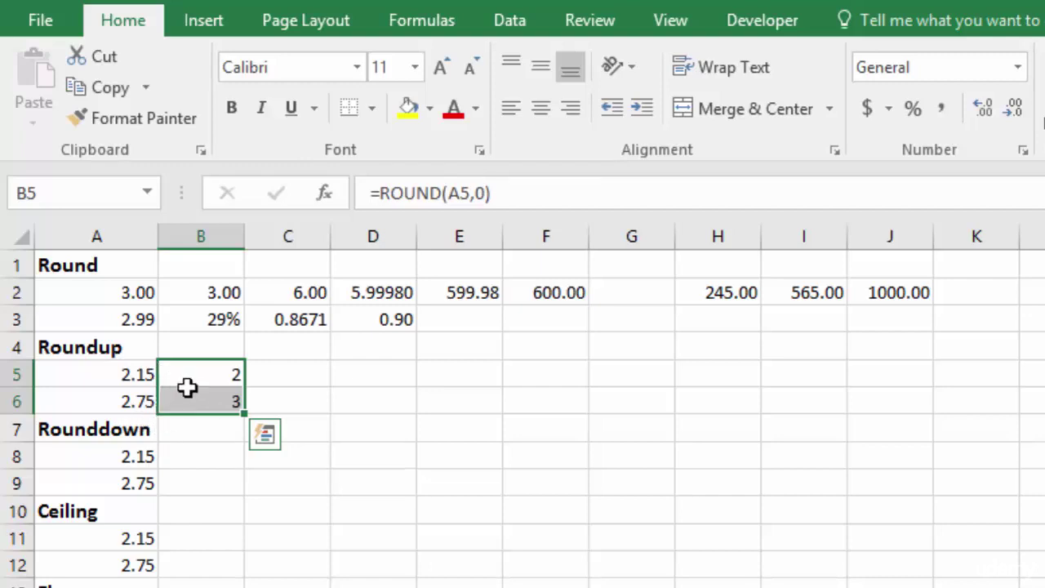
# Step: Change the formula in B5 to =ROUNDUP(A5,0), try copying it down to B6, and undo that copy
pyautogui.doubleClick(207, 374)
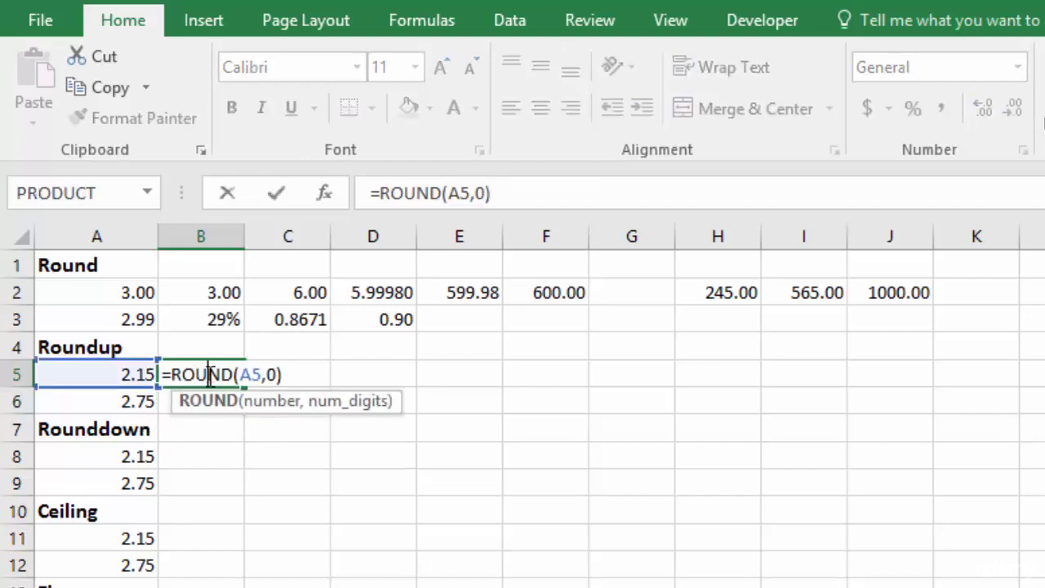
pyautogui.write('up')
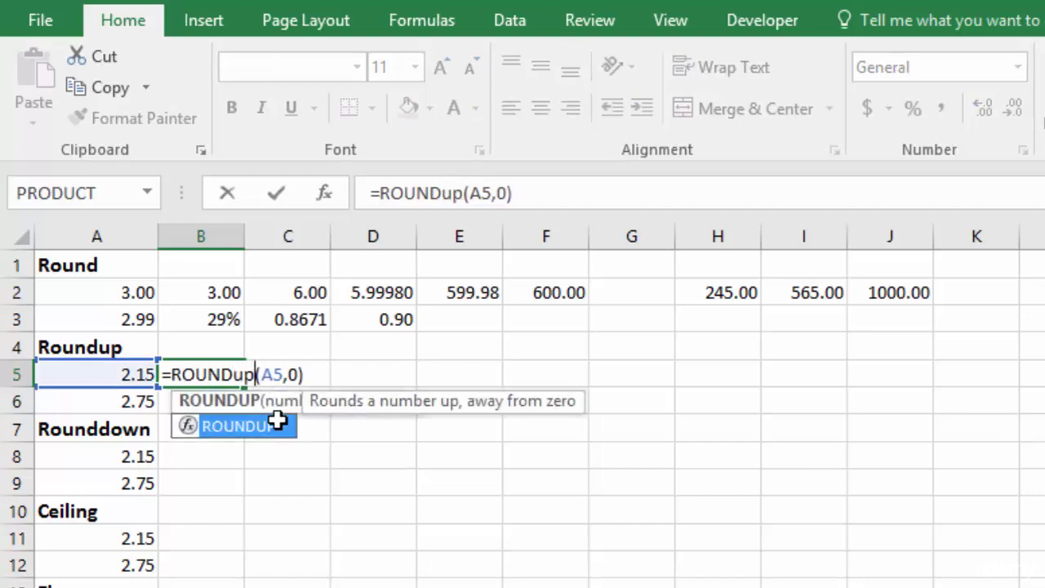
pyautogui.hotkey('ctrl', 'Return')
pyautogui.moveTo(243, 387); pyautogui.dragTo(242, 408)
pyautogui.hotkey('ctrl', 'z')
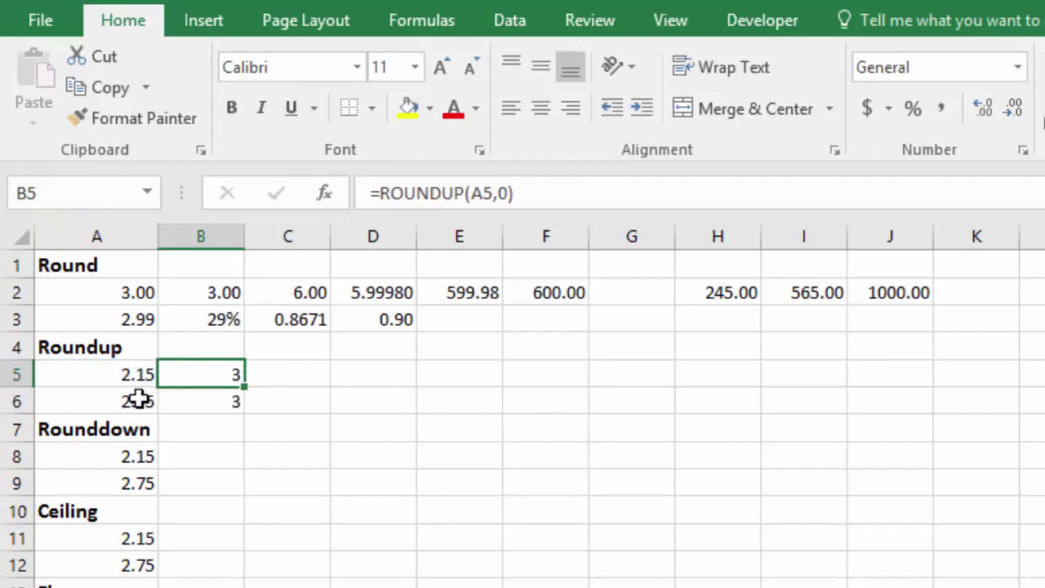
# Step: Copy the ROUNDUP formula from B5 down to B6 and display both results with two decimal places
pyautogui.hotkey('ctrl', 'z')
pyautogui.moveTo(214, 389); pyautogui.dragTo(216, 403)
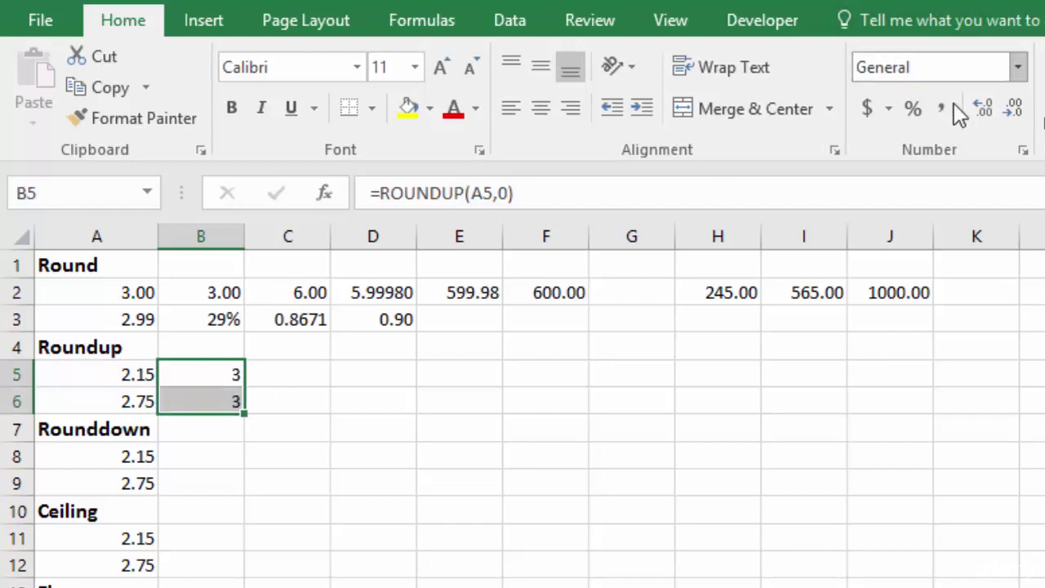
pyautogui.click(982, 107)
pyautogui.click(982, 108)
pyautogui.click(982, 108)
pyautogui.click(982, 108)
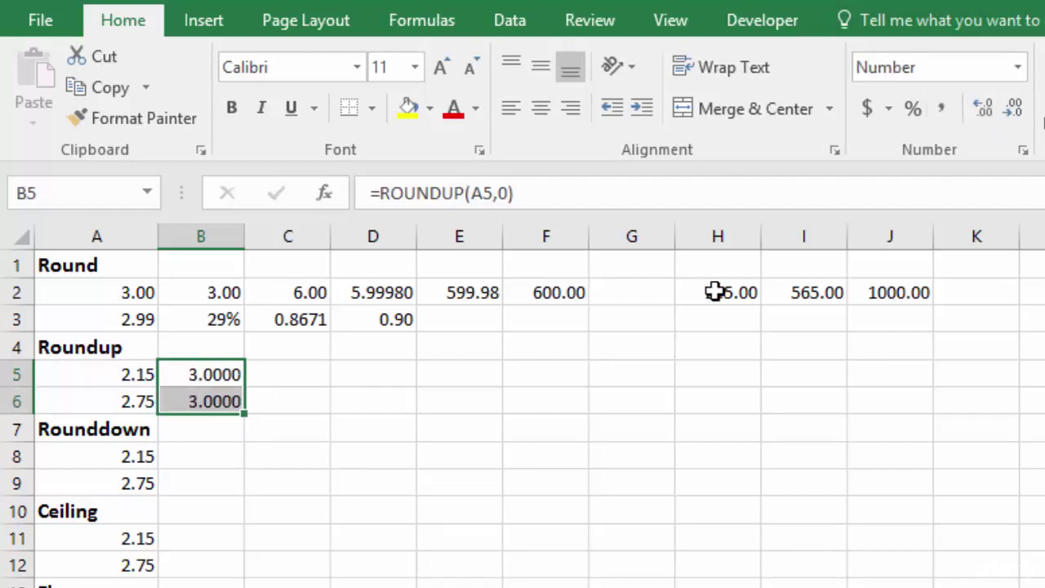
pyautogui.click(1012, 107)
pyautogui.click(1012, 108)
pyautogui.click(288, 374)
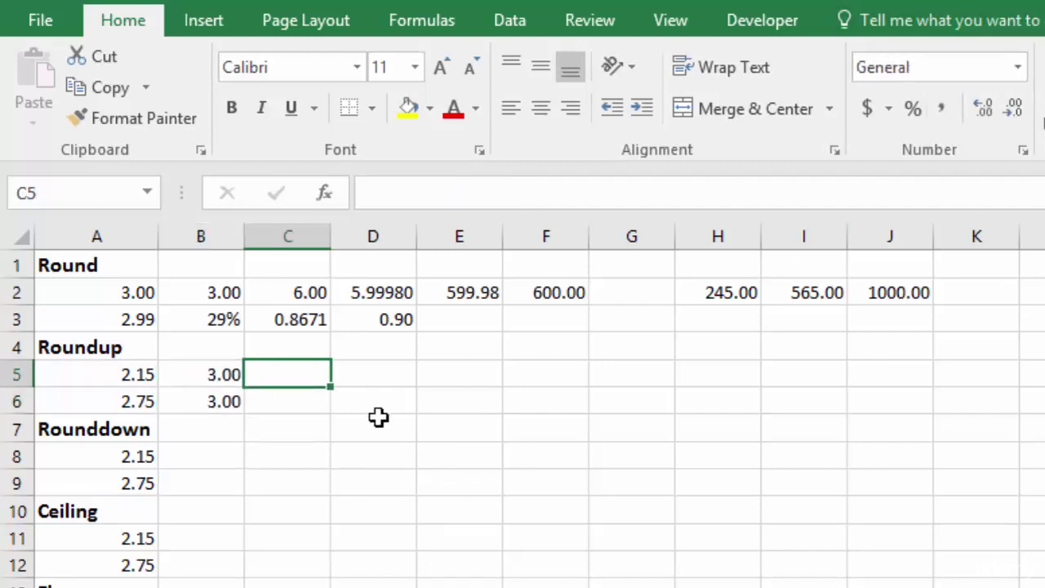
# Step: Enter =ROUNDDOWN(A8,0) in cell B8
pyautogui.click(211, 434)
pyautogui.press('Down')
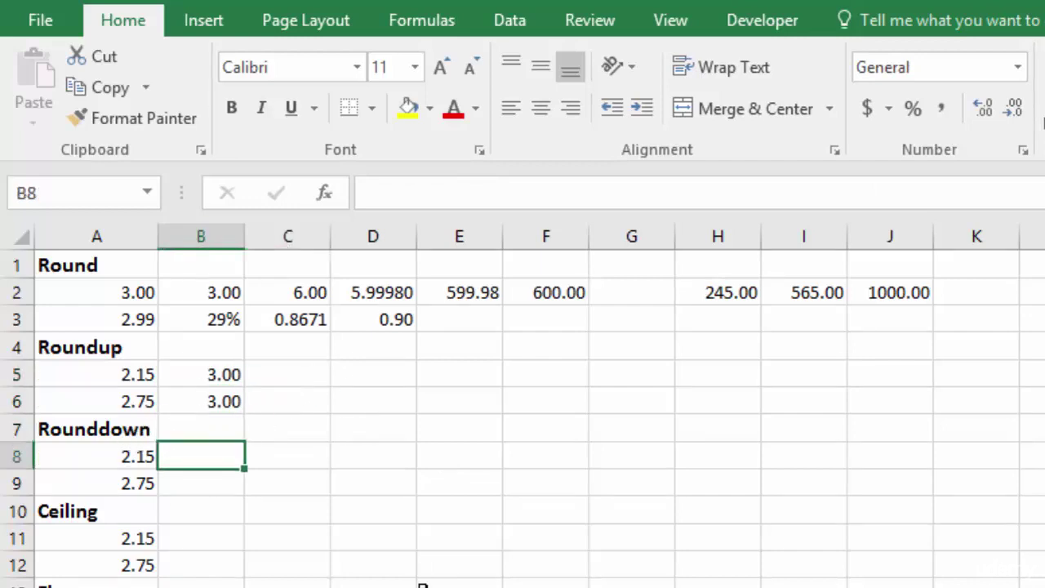
pyautogui.write('=roun')
pyautogui.press('Down')
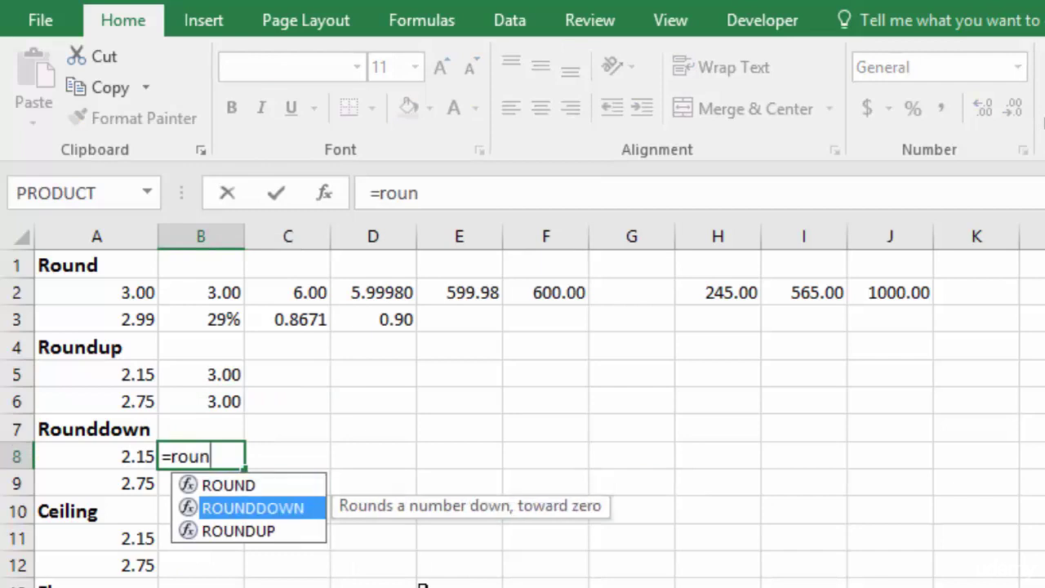
pyautogui.press('Tab')
pyautogui.click(118, 458)
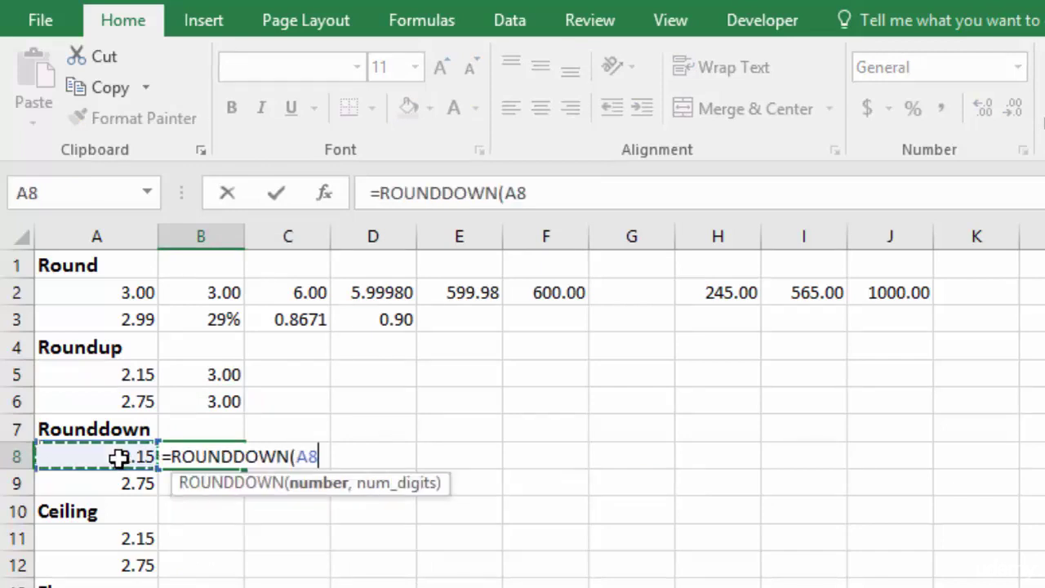
pyautogui.write(',')
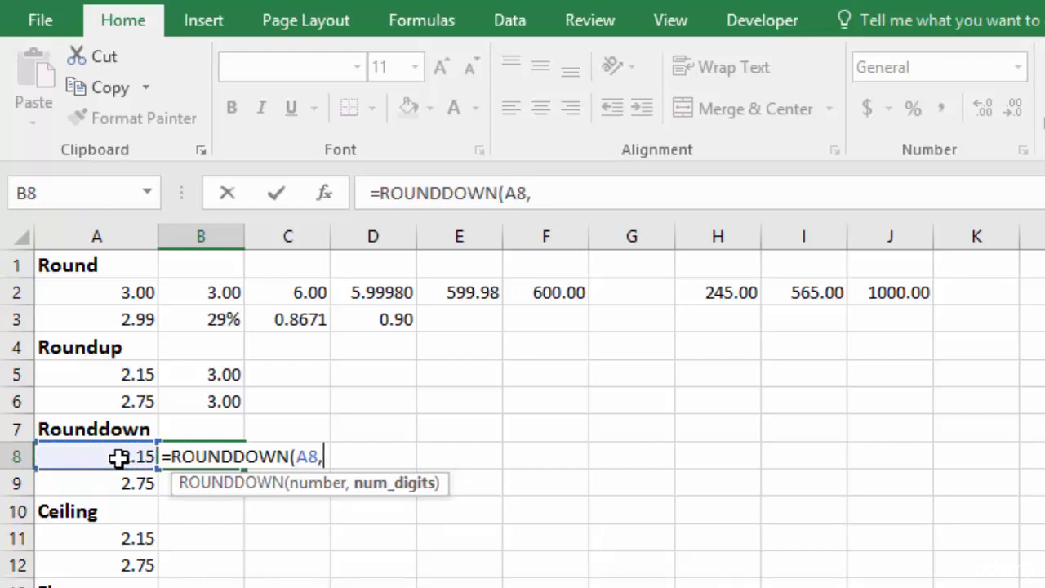
pyautogui.write('0)')
pyautogui.press('Return')
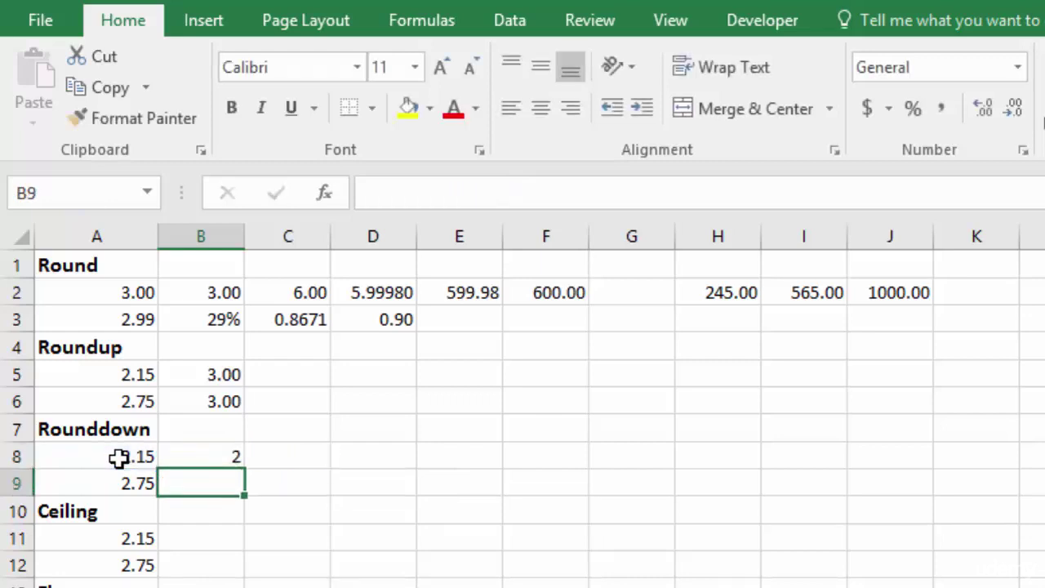
# Step: Copy the ROUNDDOWN formula from B8 down to B9 and display both results with two decimal places
pyautogui.click(219, 449)
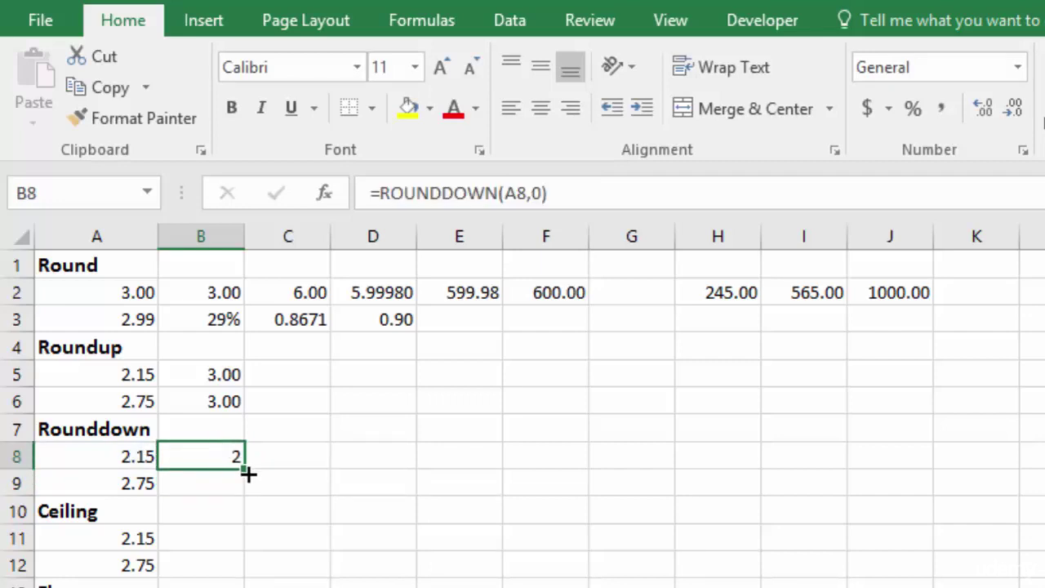
pyautogui.moveTo(238, 482); pyautogui.dragTo(238, 489)
pyautogui.click(275, 457)
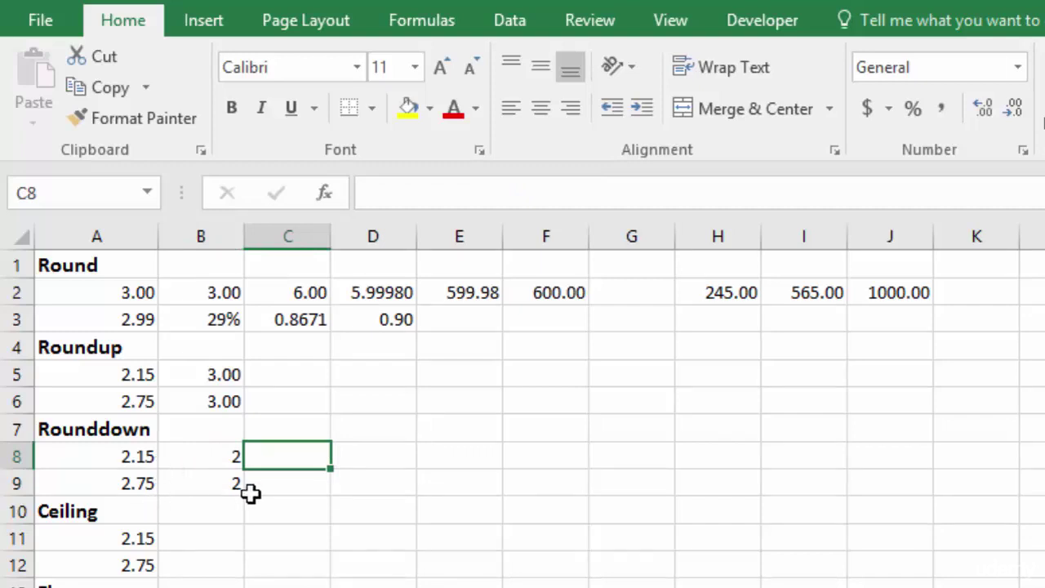
pyautogui.click(225, 457)
pyautogui.moveTo(226, 457); pyautogui.dragTo(224, 478)
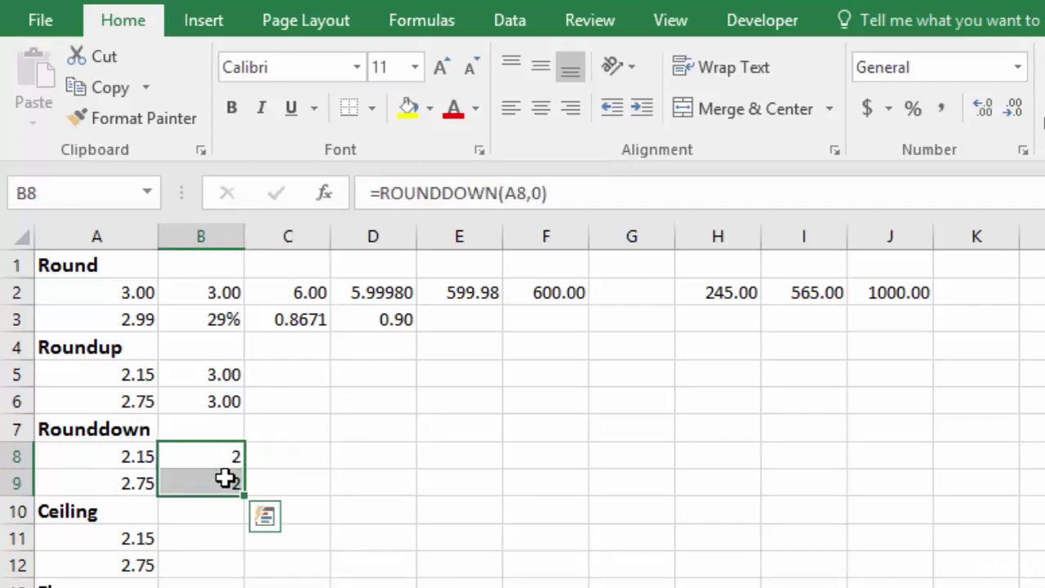
pyautogui.click(982, 109)
pyautogui.click(1013, 109)
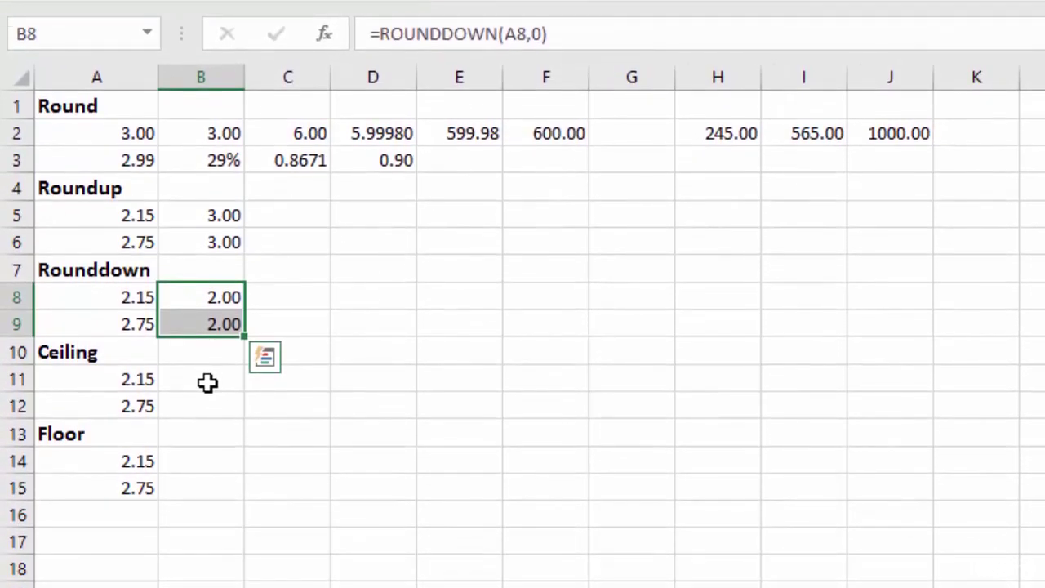
# Step: Enter a CEILING formula in B11 that rounds A11 up with a significance of 5
pyautogui.click(207, 417)
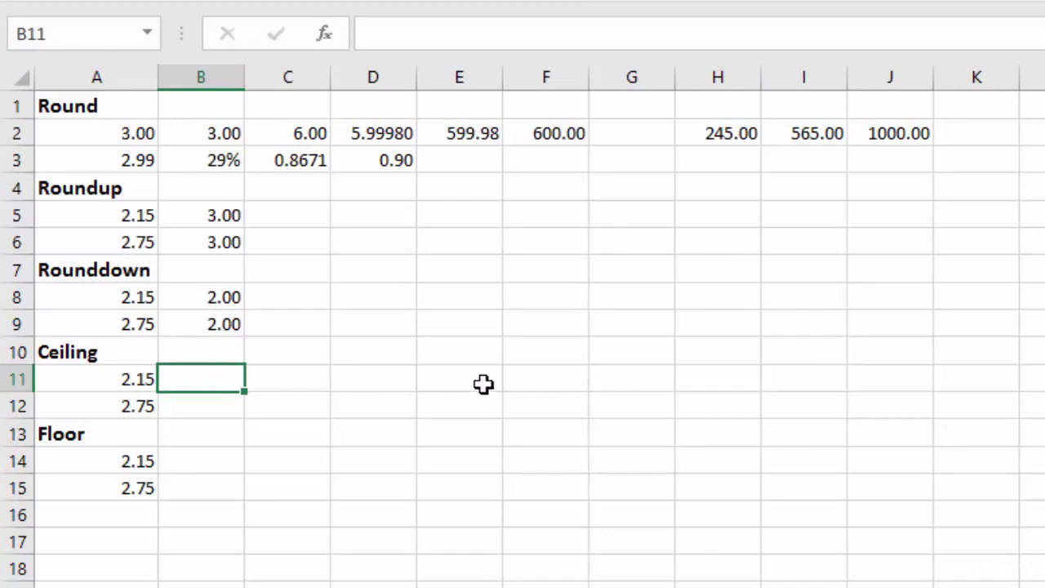
pyautogui.write('=ce')
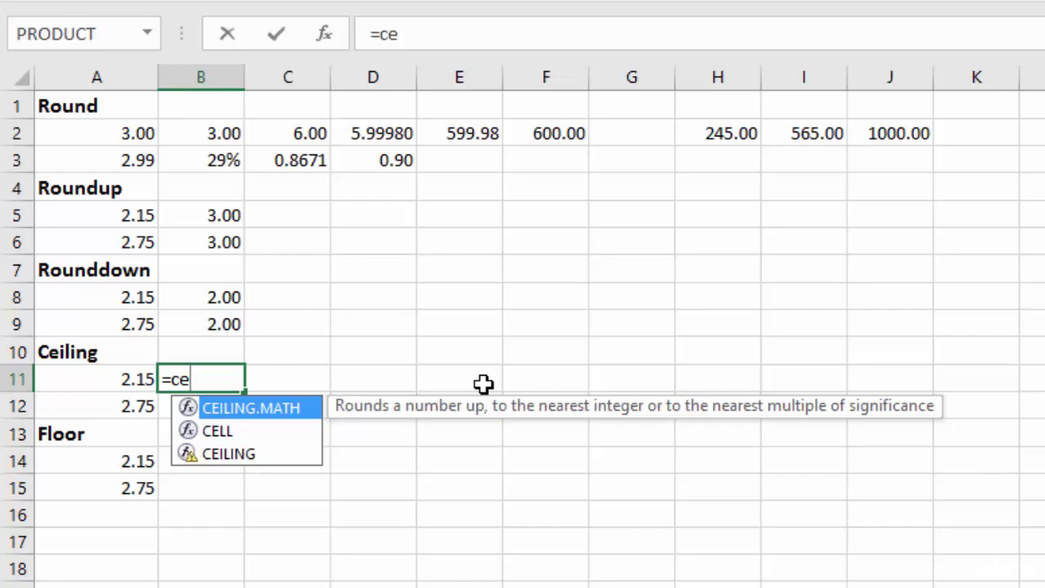
pyautogui.press('Down')
pyautogui.press('Down')
pyautogui.press('Tab')
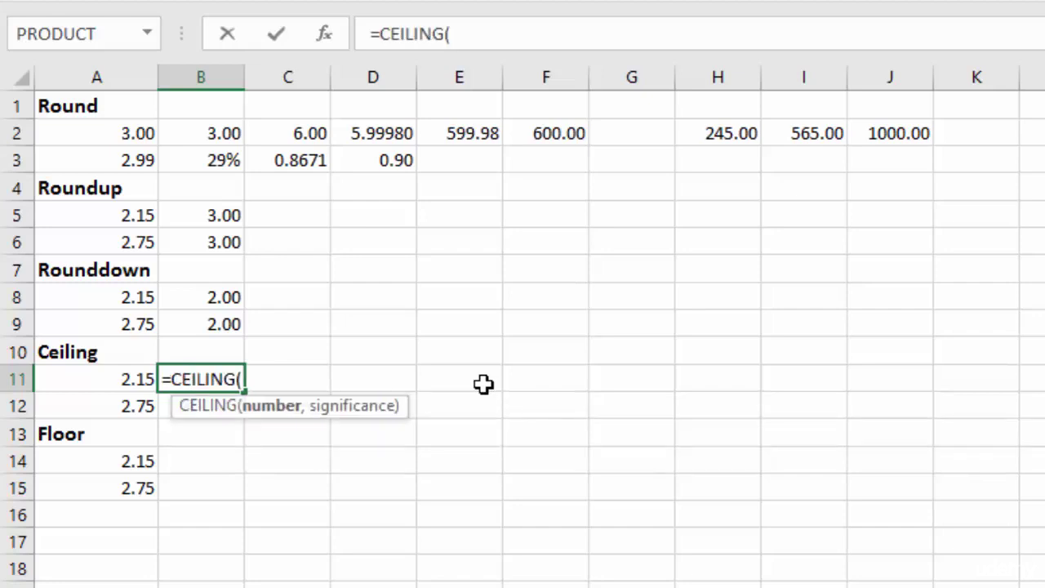
pyautogui.click(113, 382)
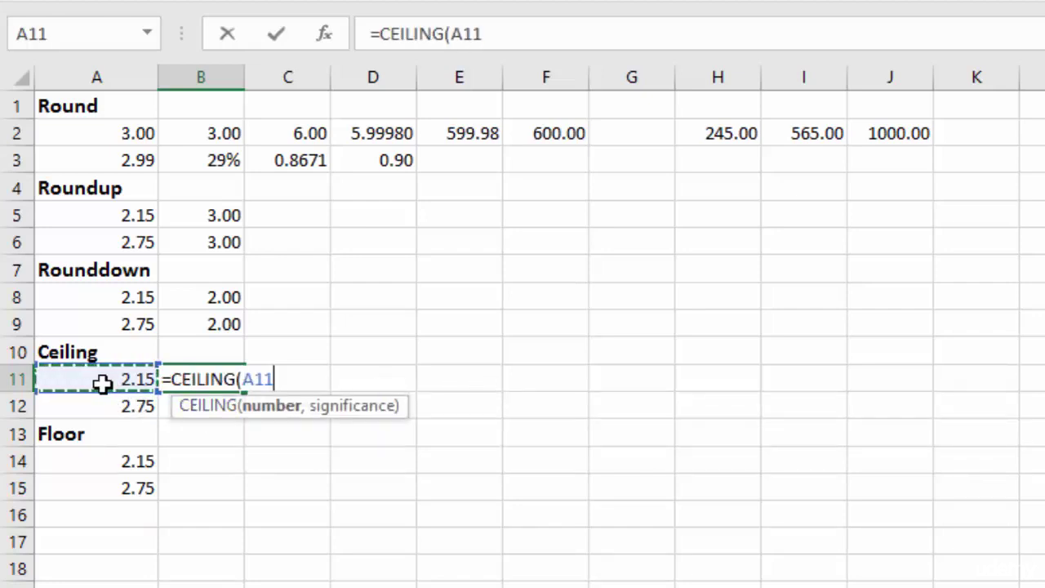
pyautogui.write(',')
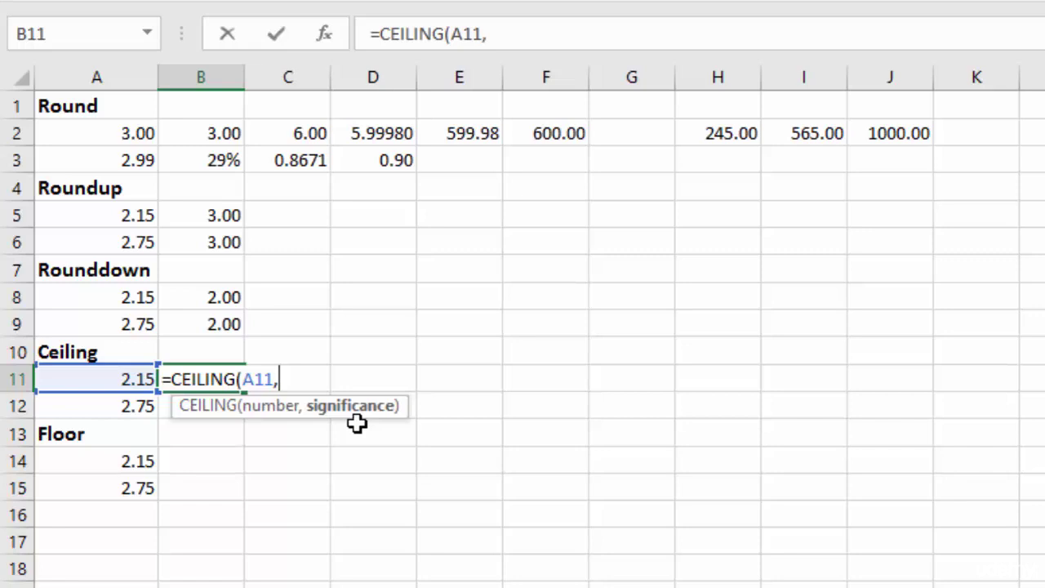
pyautogui.write('5')
pyautogui.press('Return')
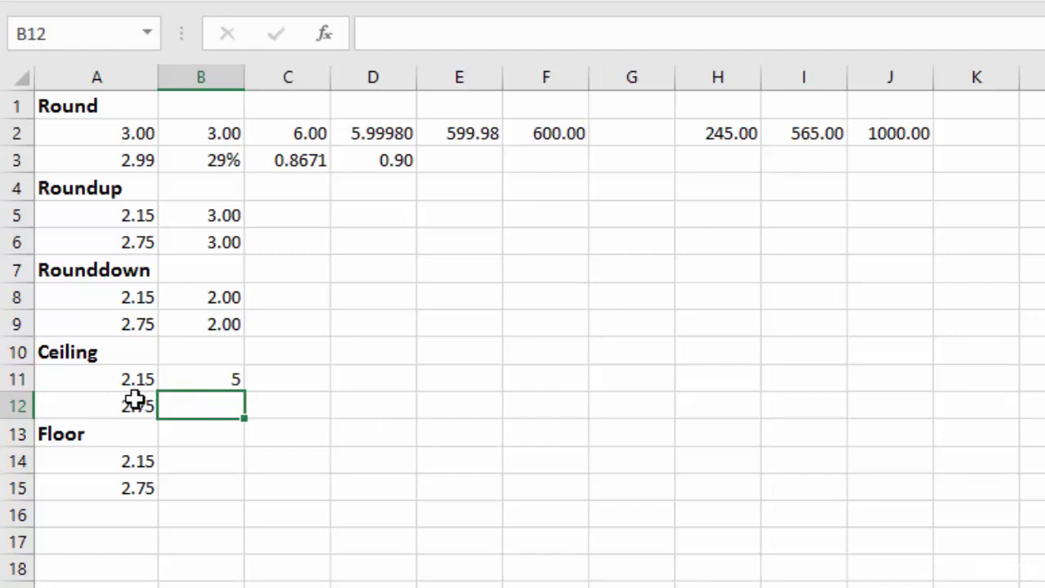
# Step: Change the significance of the CEILING formula in B11 to 1
pyautogui.click(213, 379)
pyautogui.doubleClick(212, 379)
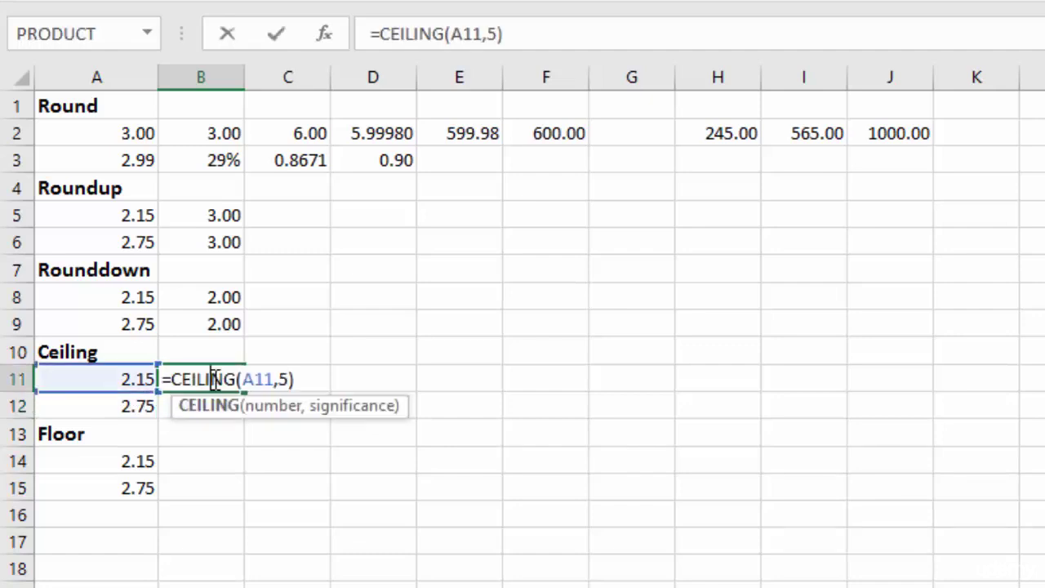
pyautogui.click(288, 379)
pyautogui.press('Return')
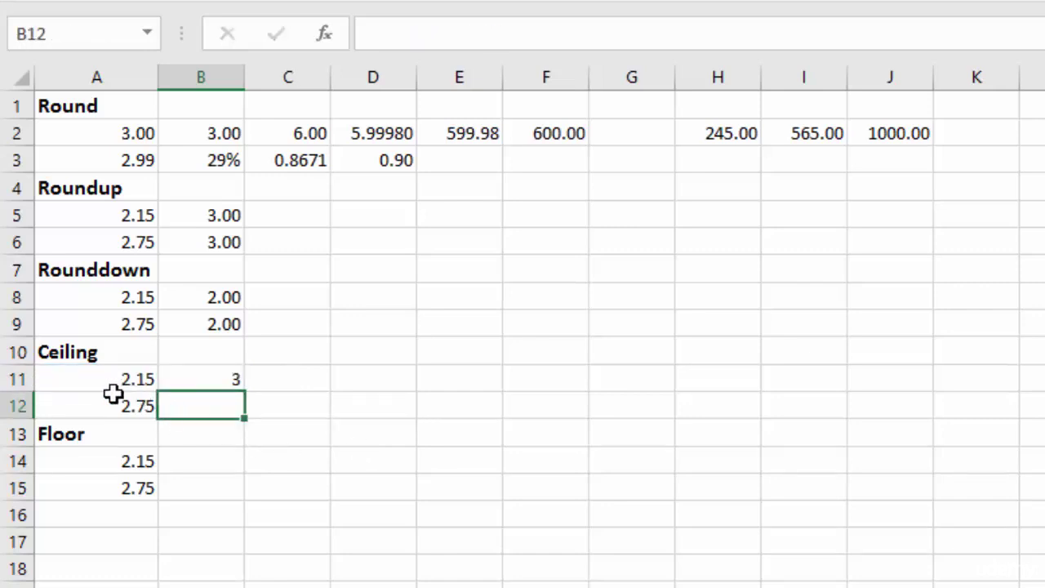
# Step: Set the significance of the CEILING formula in B11 to 0.5 and copy the formula down to B12
pyautogui.doubleClick(210, 381)
pyautogui.click(290, 379)
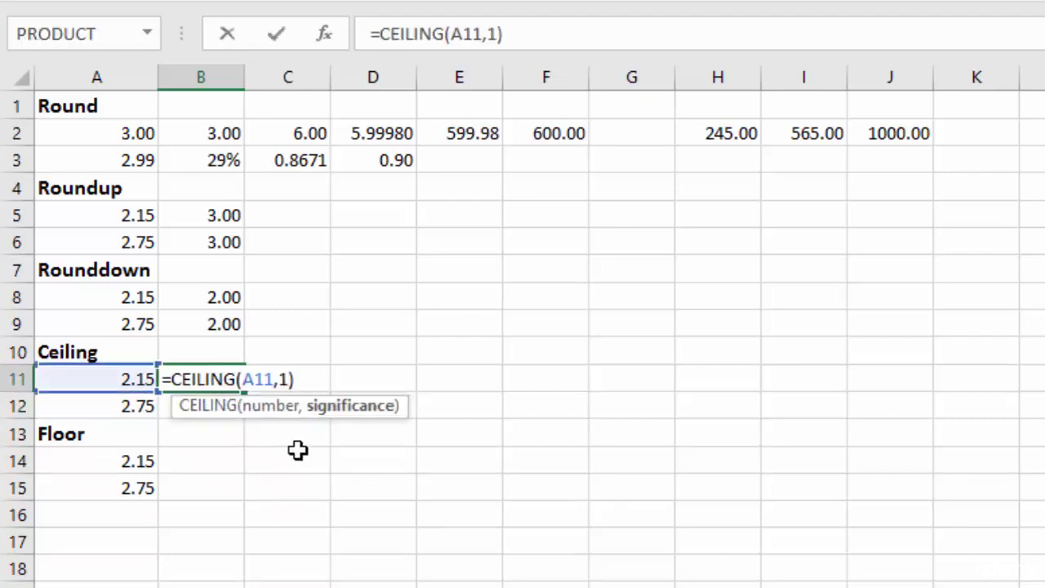
pyautogui.press('BackSpace')
pyautogui.write('.5')
pyautogui.press('Return')
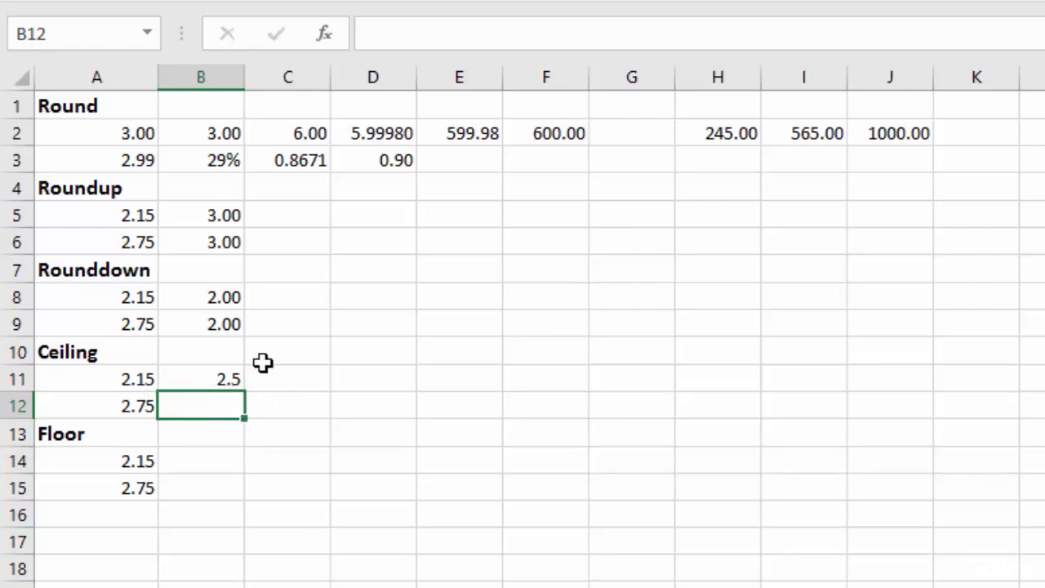
pyautogui.click(235, 378)
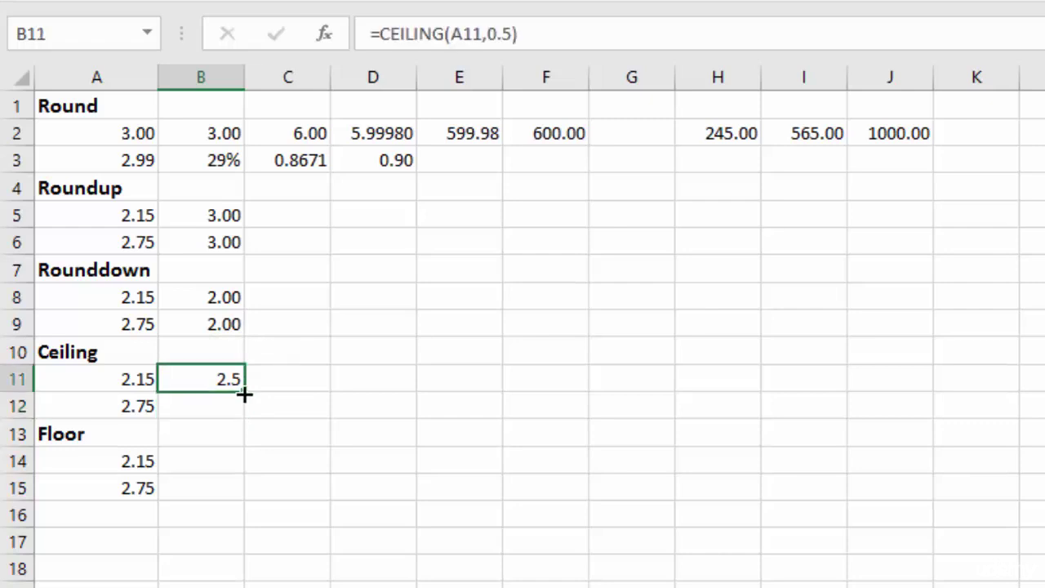
pyautogui.moveTo(241, 393); pyautogui.dragTo(240, 414)
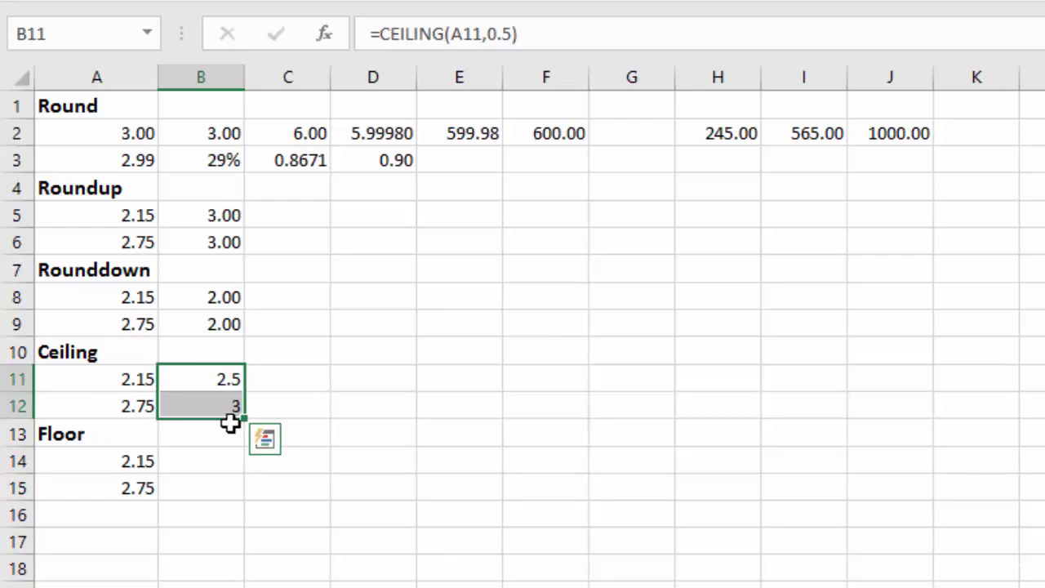
# Step: Enter =FLOOR(A14,1) in cell B14 and copy the formula down to B15
pyautogui.click(208, 463)
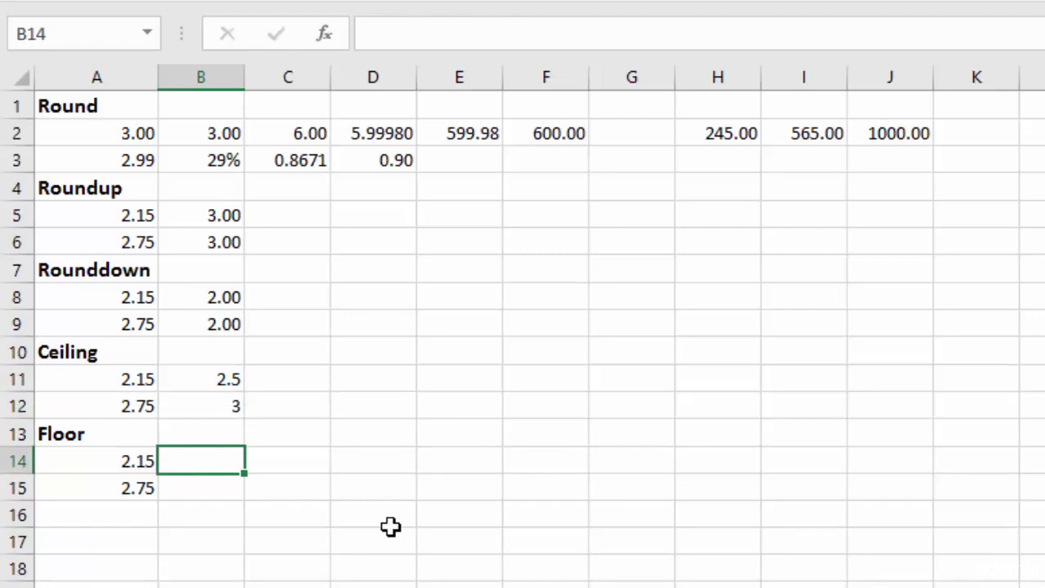
pyautogui.write('=floo')
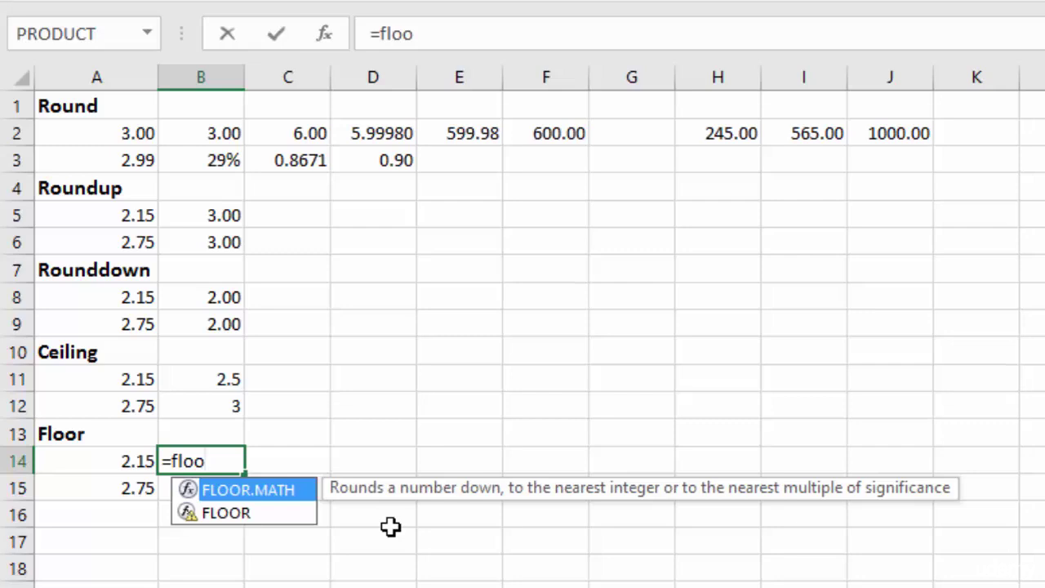
pyautogui.press('Down')
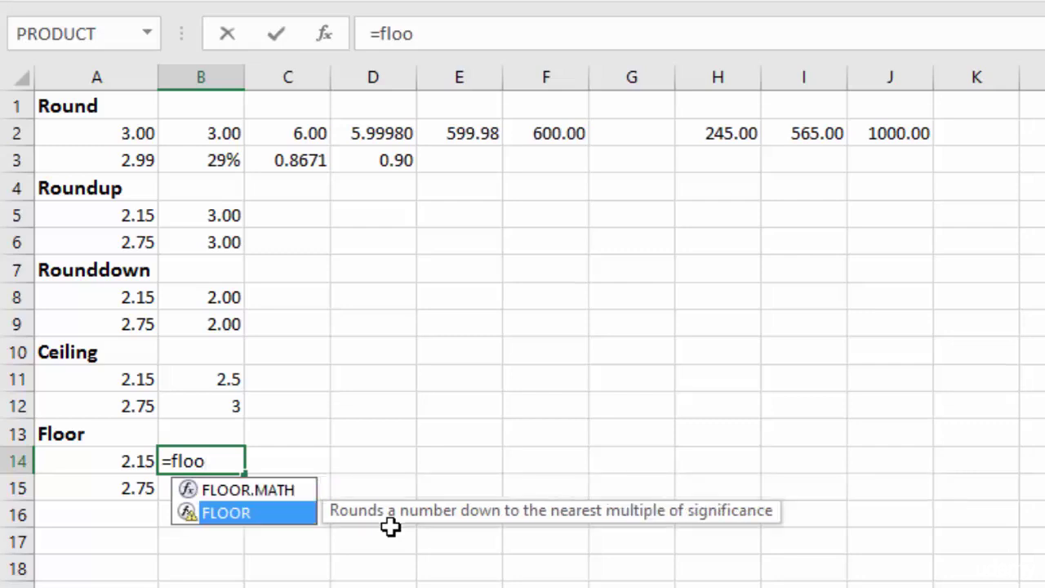
pyautogui.press('Tab')
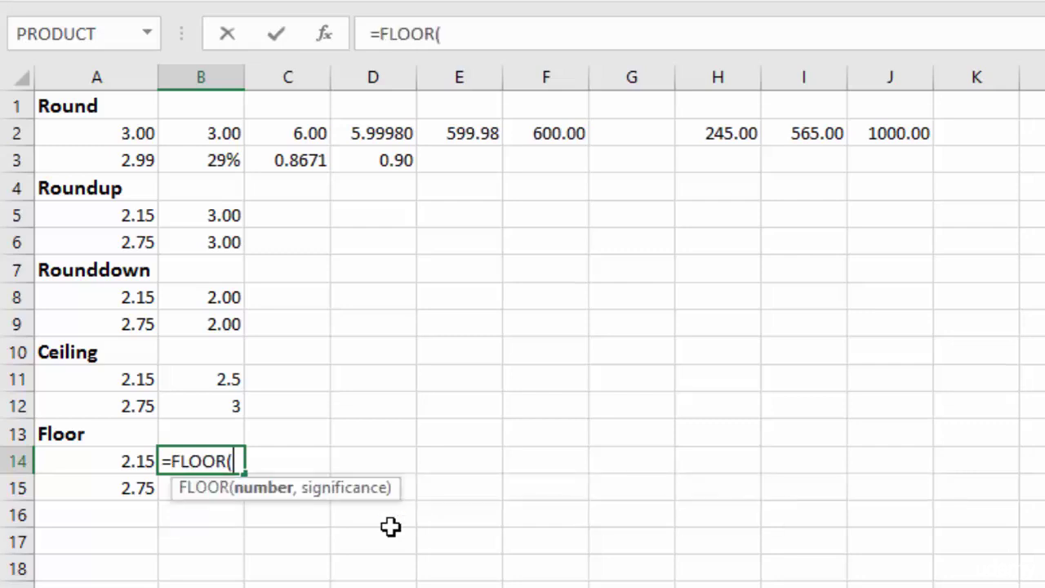
pyautogui.click(117, 461)
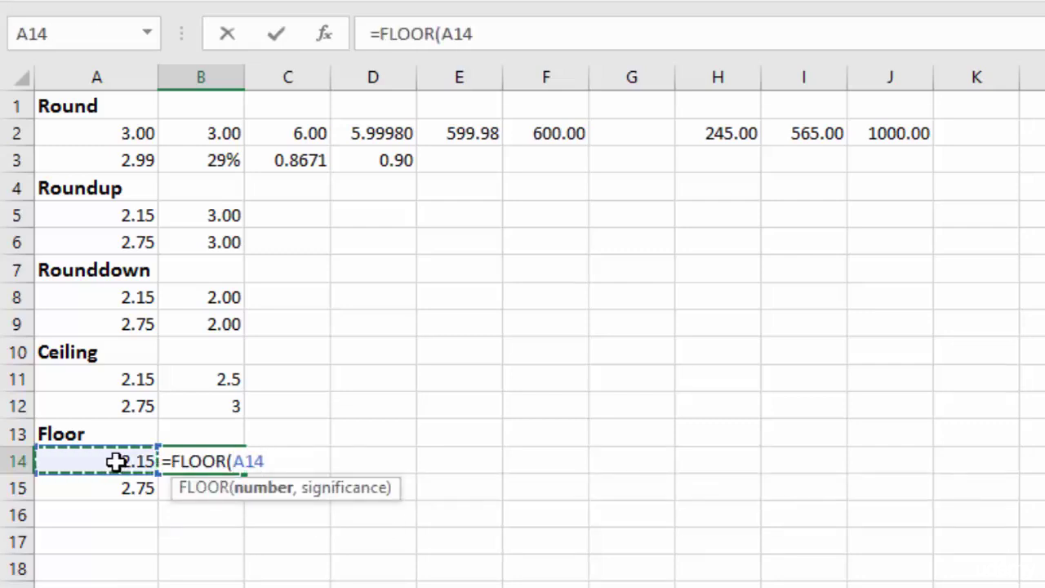
pyautogui.write(',')
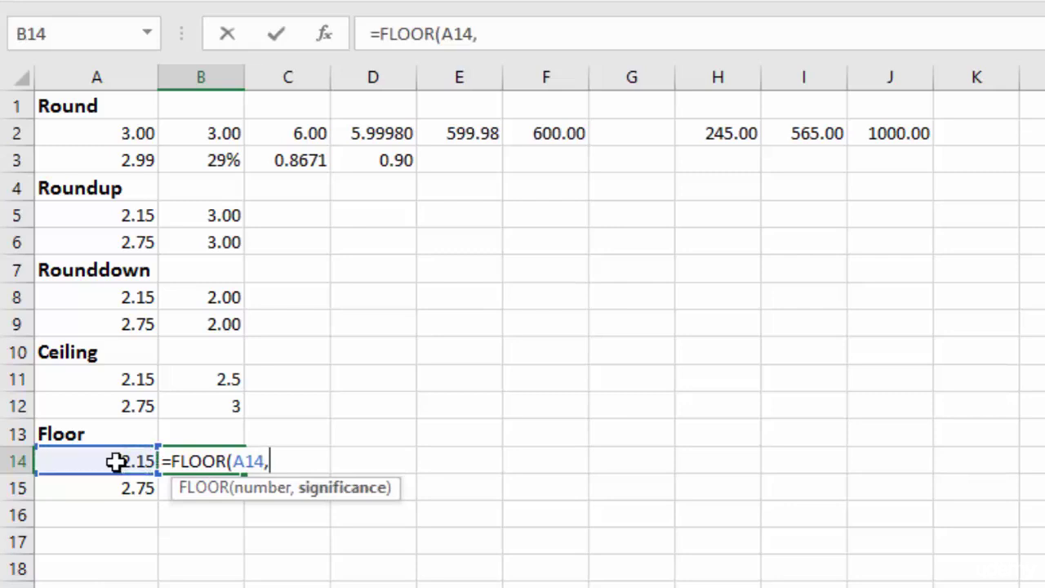
pyautogui.write('1')
pyautogui.press('Return')
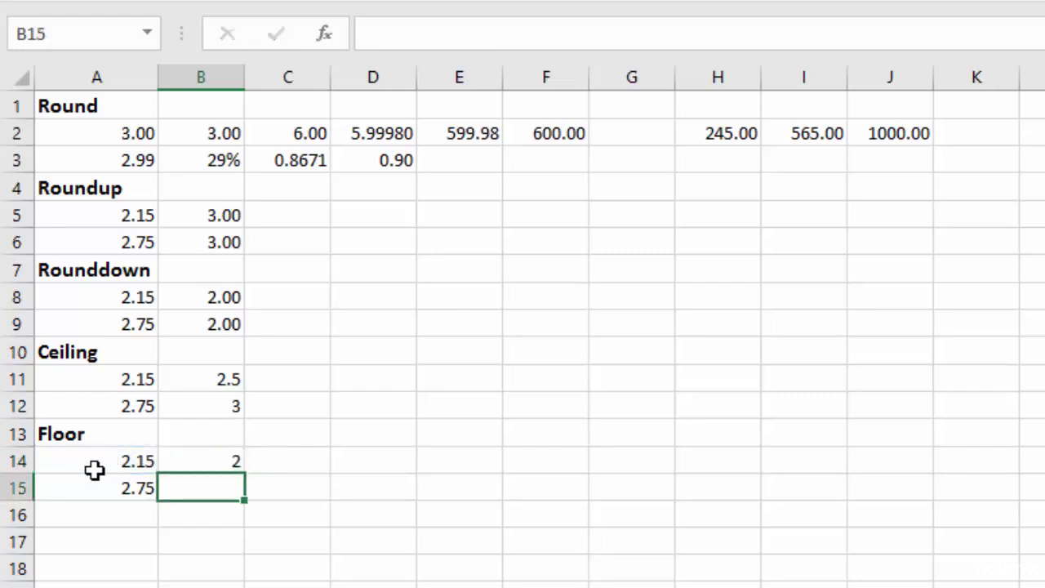
pyautogui.click(204, 462)
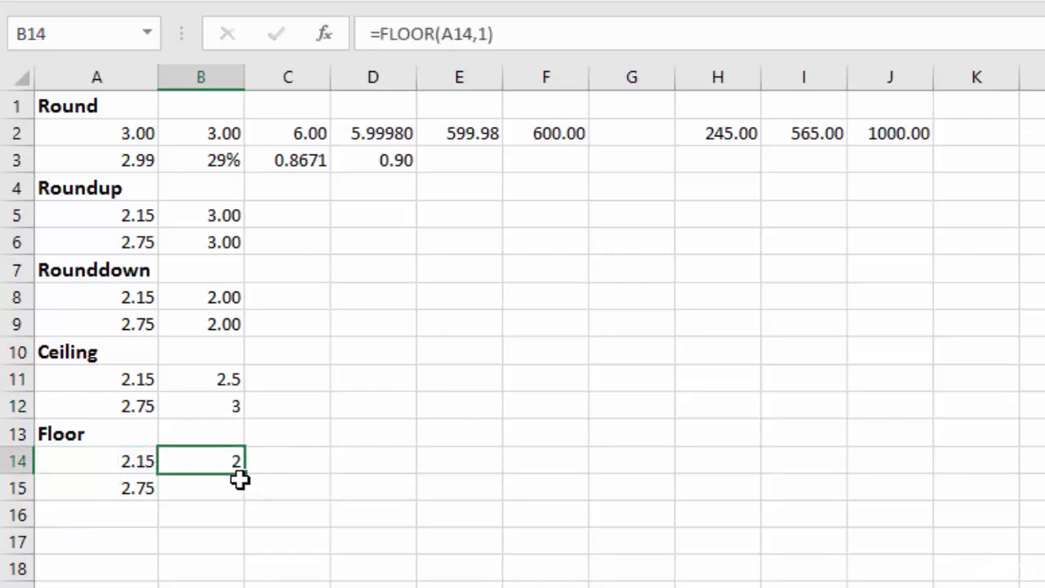
pyautogui.moveTo(245, 480); pyautogui.dragTo(245, 496)
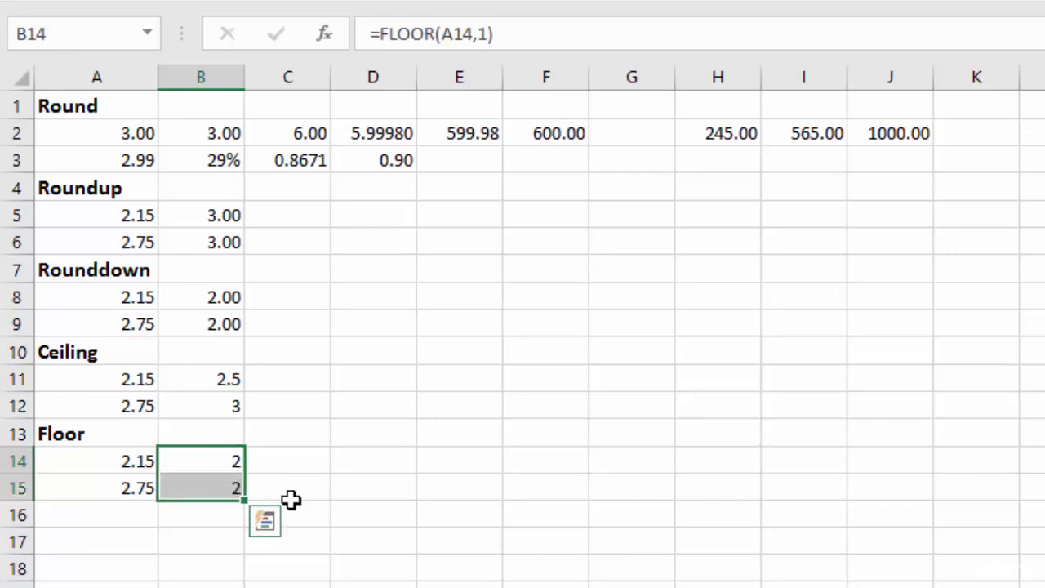
# Step: Format the Ceiling results in B11:B12 and the Floor results in B14:B15 as numbers with two decimal places
pyautogui.click(232, 490)
pyautogui.moveTo(220, 378); pyautogui.dragTo(193, 401)
pyautogui.keyDown('ctrl'); pyautogui.click(201, 463); pyautogui.keyUp('ctrl')
pyautogui.moveTo(201, 463); pyautogui.dragTo(203, 482)
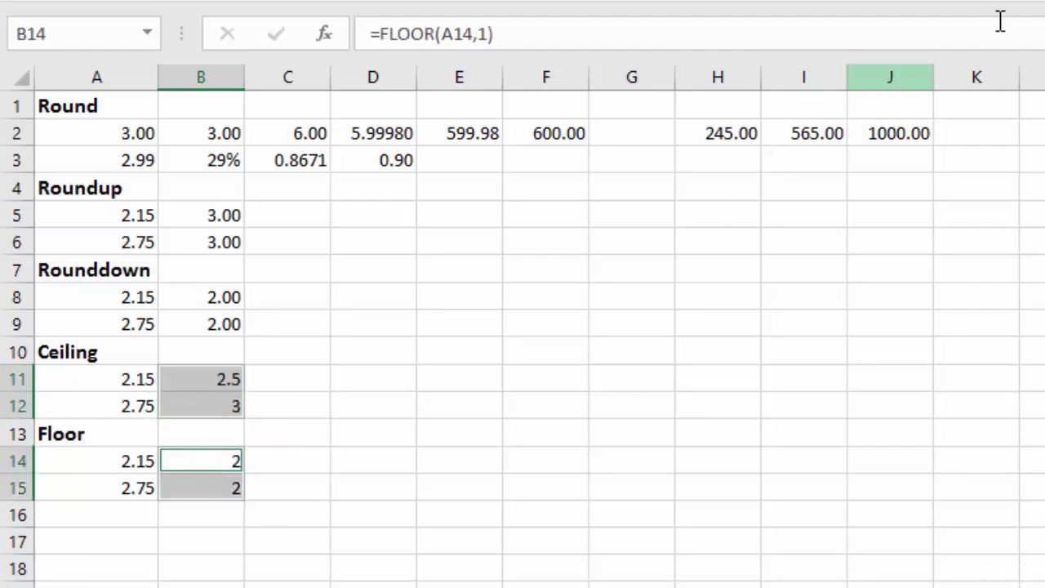
pyautogui.hotkey('ctrl', 'shift', '1')
pyautogui.click(205, 459)
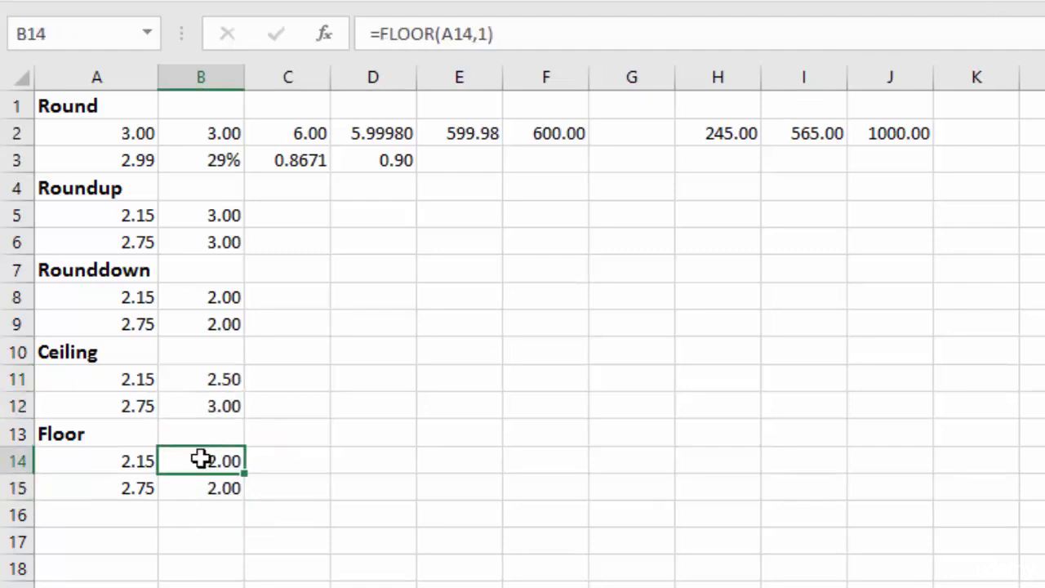
# Step: Change the significance of the CEILING formula in B11 to 20
pyautogui.click(227, 488)
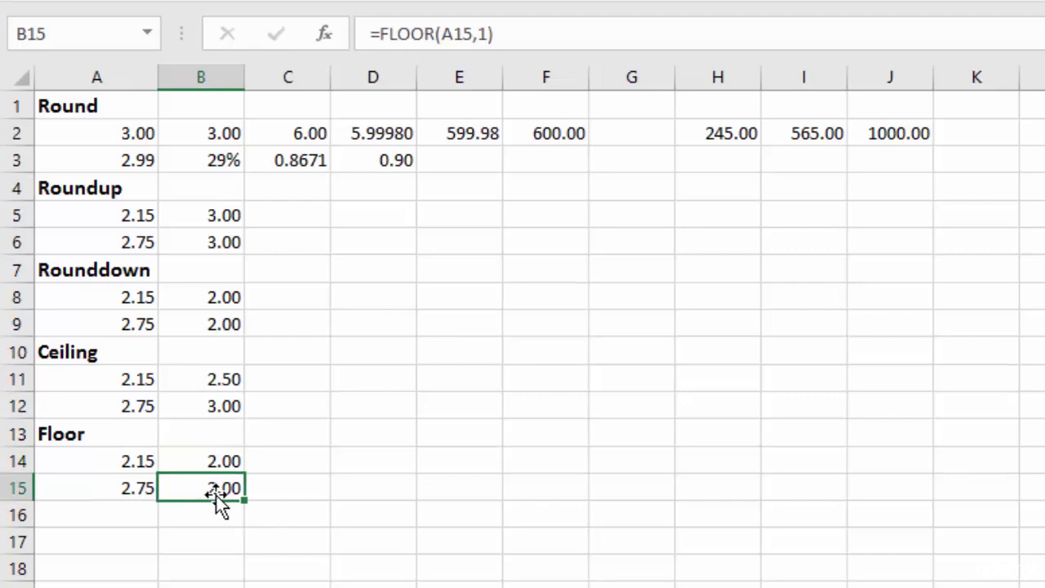
pyautogui.click(200, 379)
pyautogui.press('F2')
pyautogui.press('Left')
pyautogui.press('BackSpace')
pyautogui.press('BackSpace')
pyautogui.press('BackSpace')
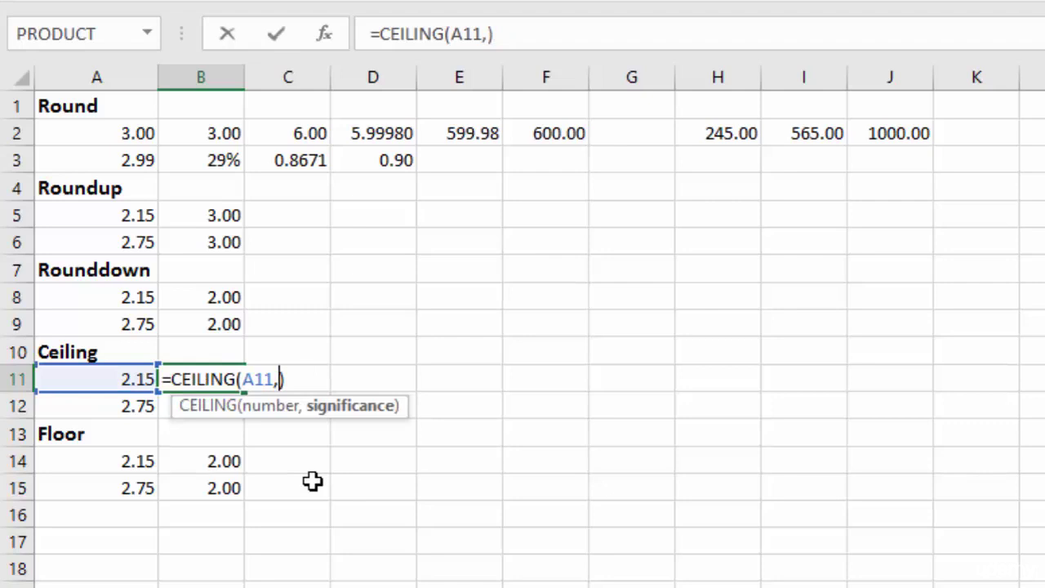
pyautogui.write('20')
pyautogui.press('Return')
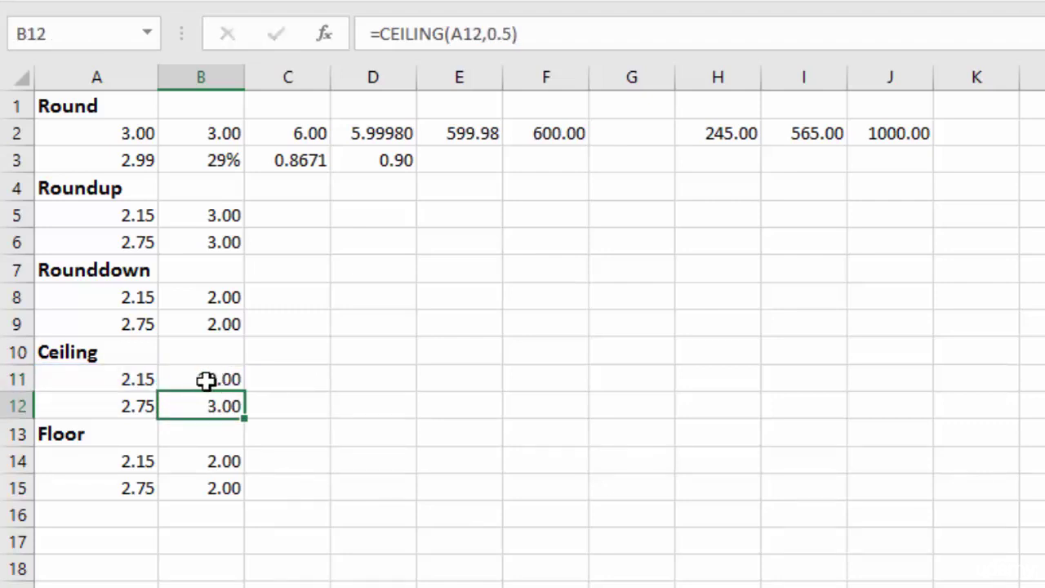
# Step: Change the significance of the CEILING formula in B11 to 100
pyautogui.doubleClick(205, 381)
pyautogui.click(286, 379)
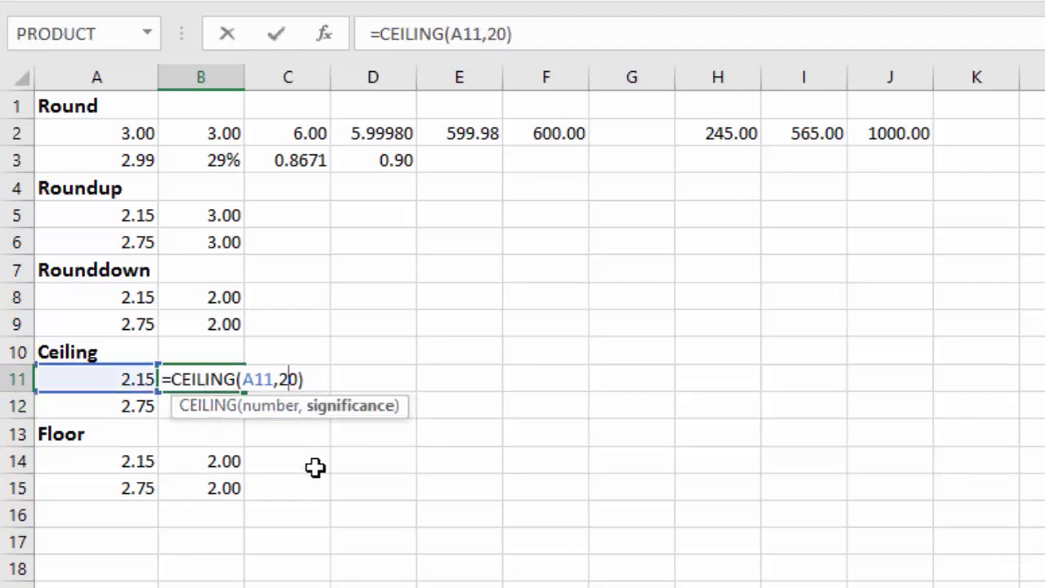
pyautogui.press('BackSpace')
pyautogui.write('10')
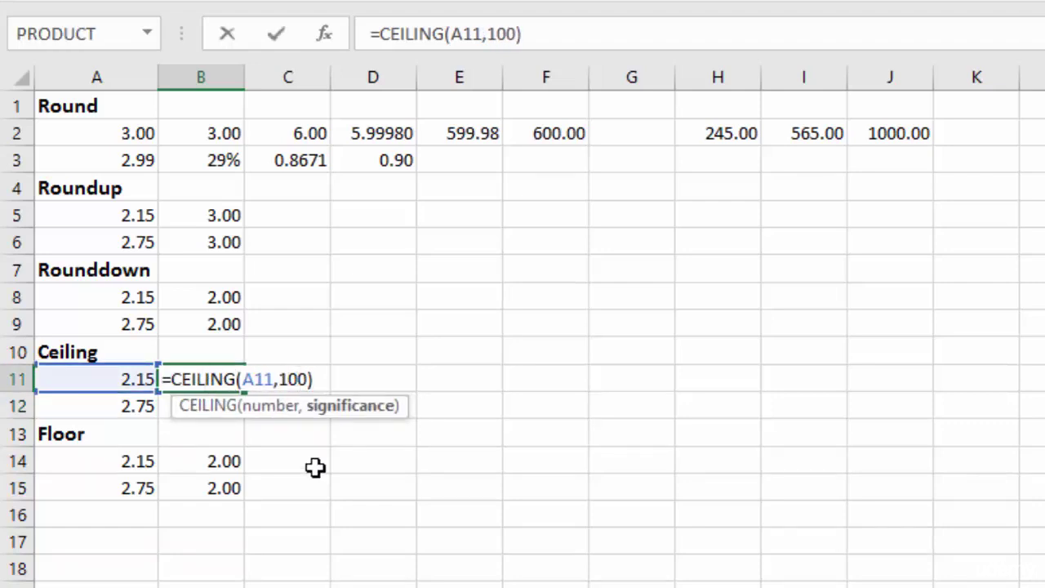
pyautogui.press('Return')
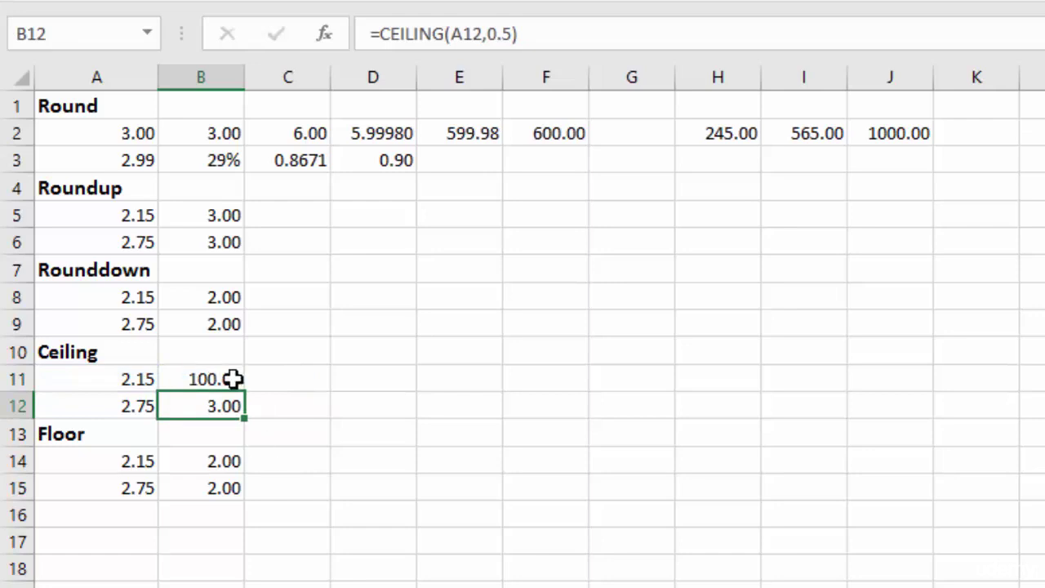
# Step: Set the significance of the CEILING formula in B11 to .50
pyautogui.doubleClick(205, 380)
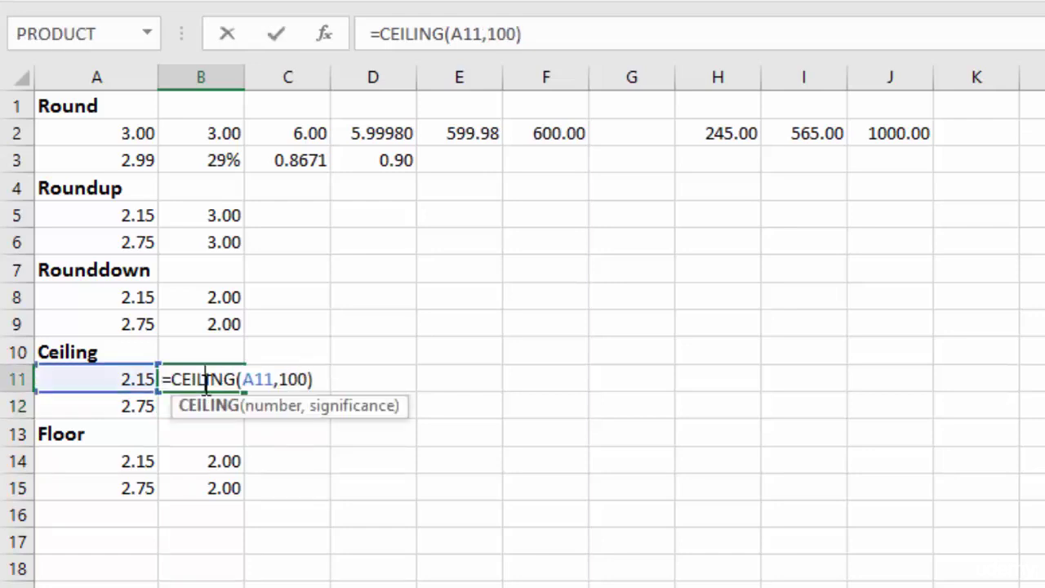
pyautogui.click(304, 379)
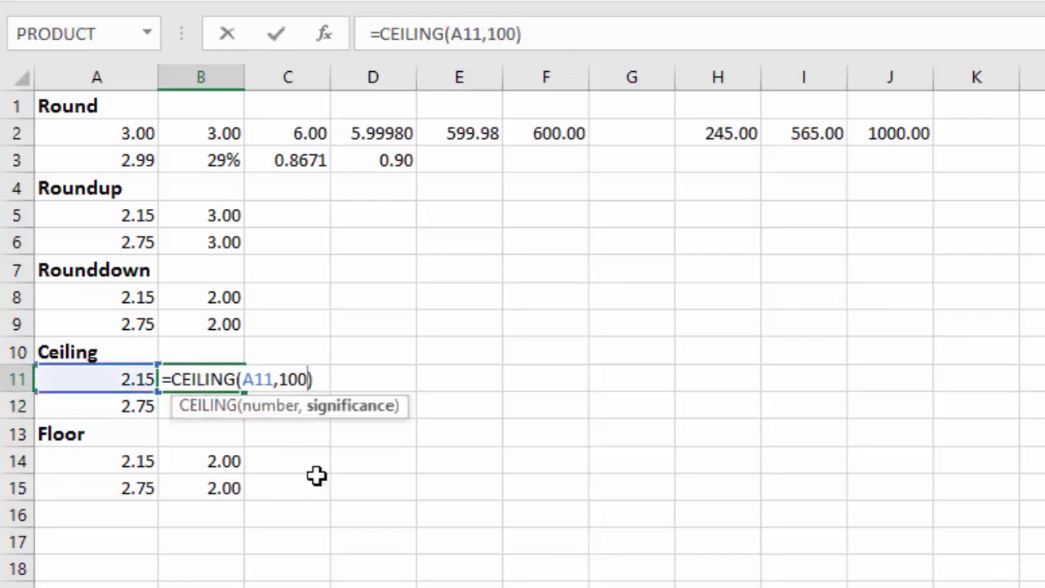
pyautogui.press('BackSpace')
pyautogui.press('BackSpace')
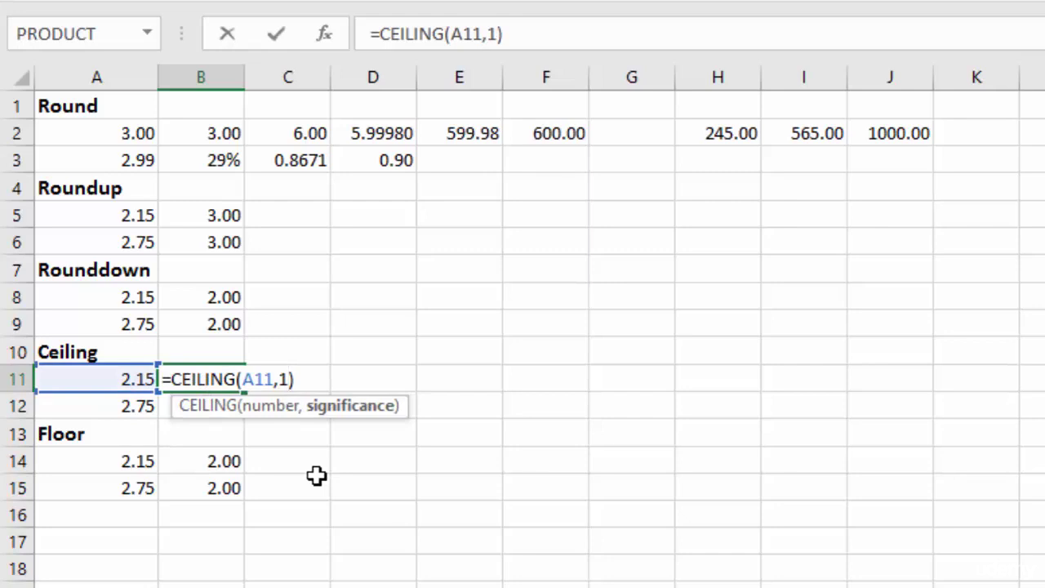
pyautogui.press('BackSpace')
pyautogui.write('0')
pyautogui.press('BackSpace')
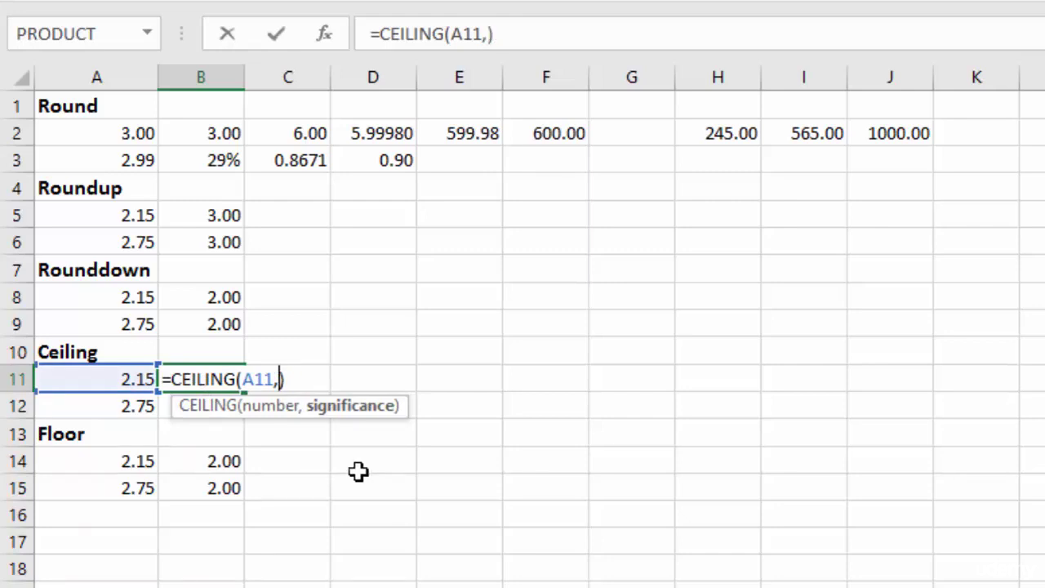
pyautogui.write('.50')
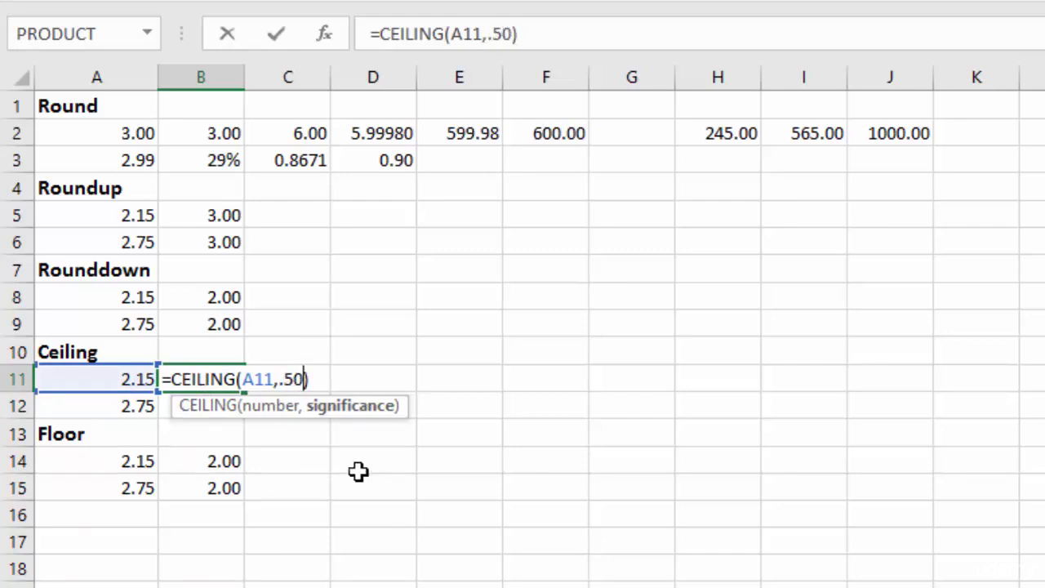
pyautogui.press('Return')
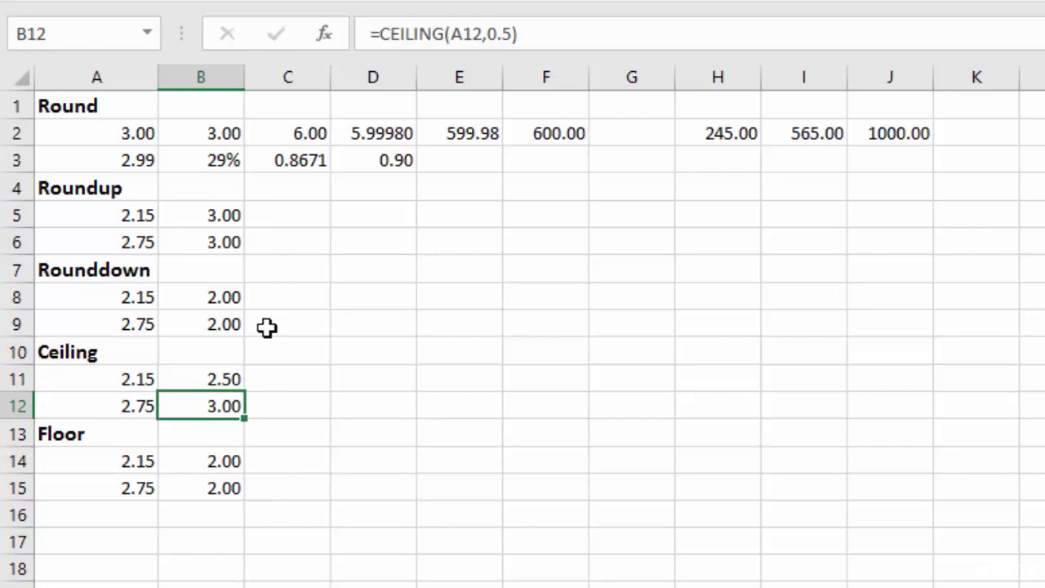
# Step: Enter =CEILING(A11*2,1)-.01 in cell D11 and copy the formula down to D12
pyautogui.click(378, 380)
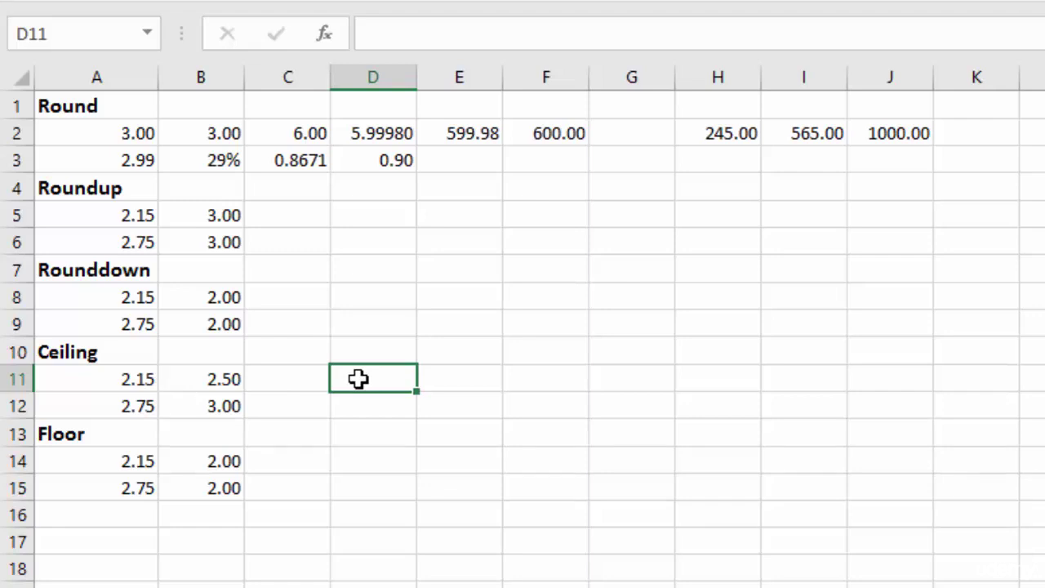
pyautogui.write('=CEILING(')
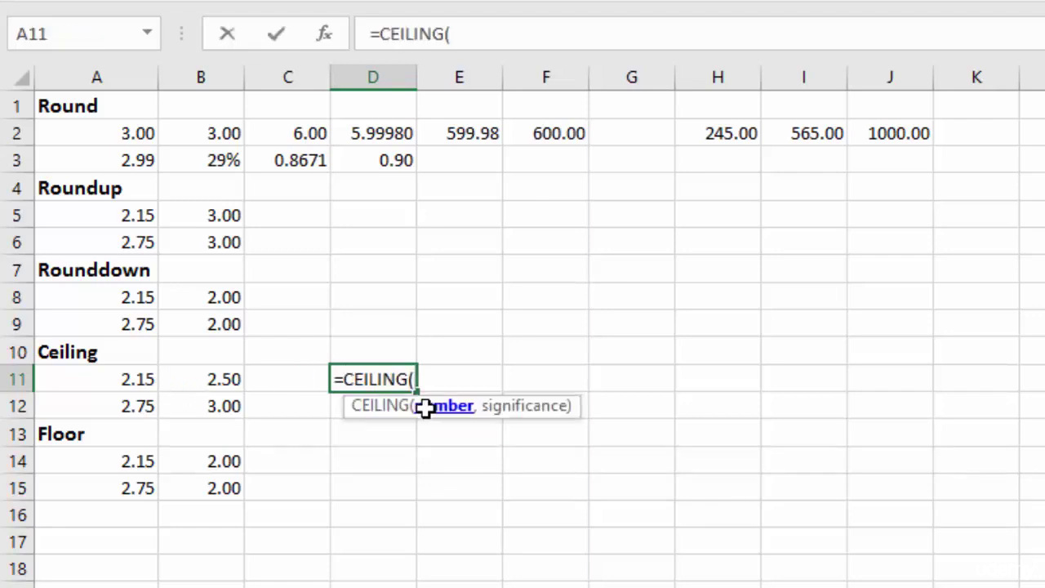
pyautogui.click(117, 384)
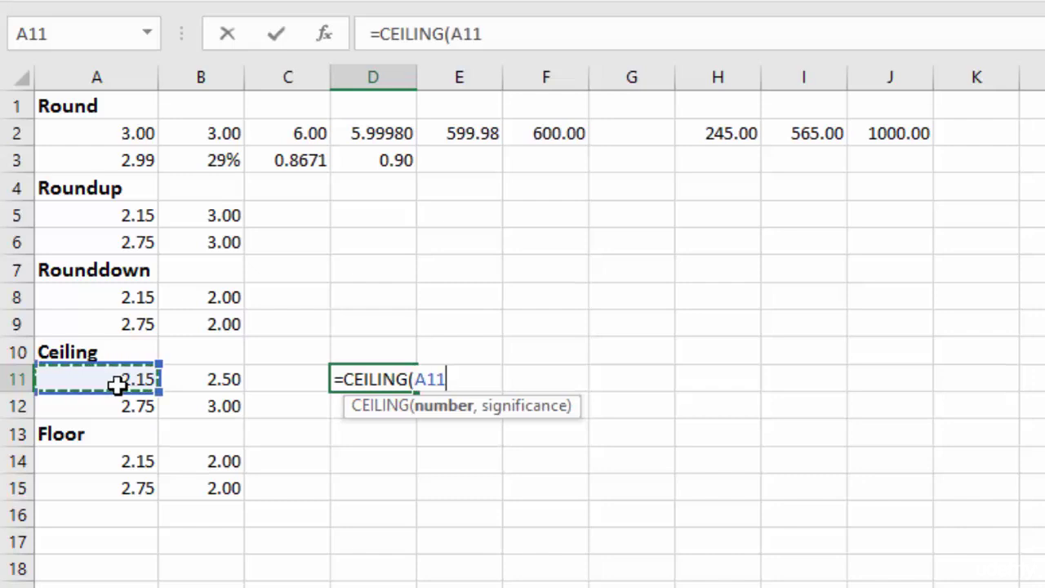
pyautogui.write('*2')
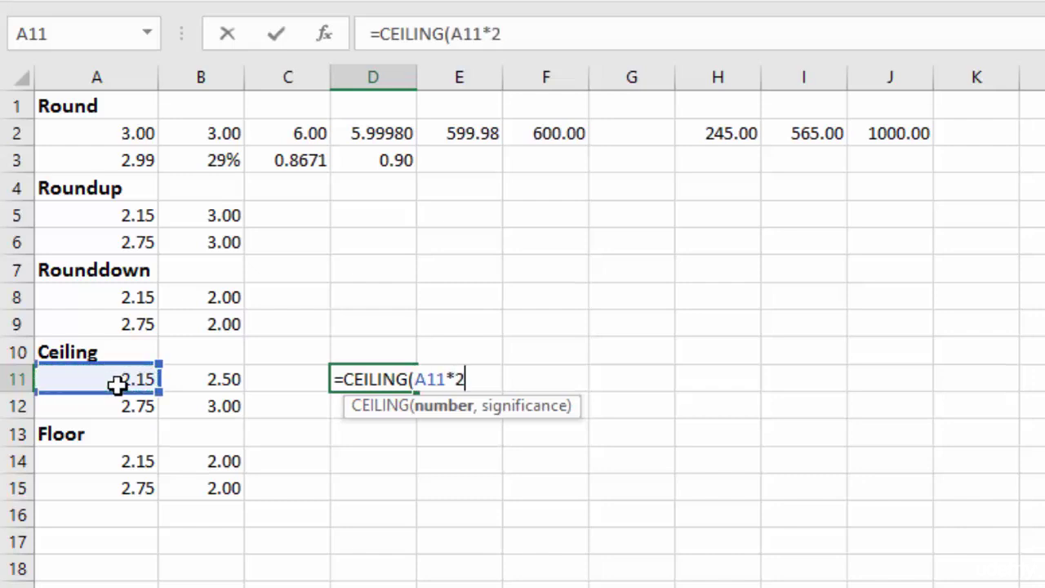
pyautogui.write(',')
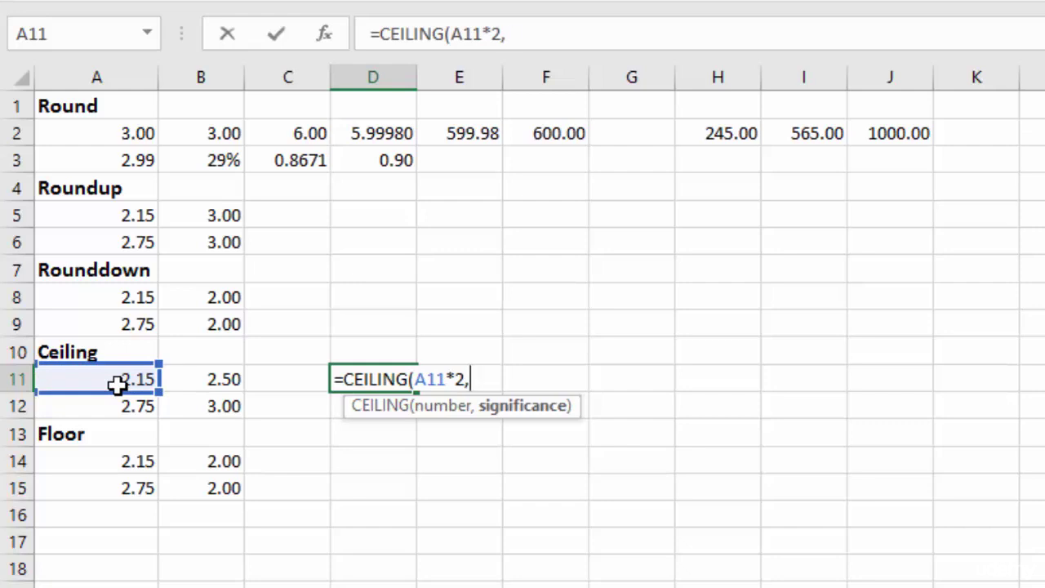
pyautogui.write('1)')
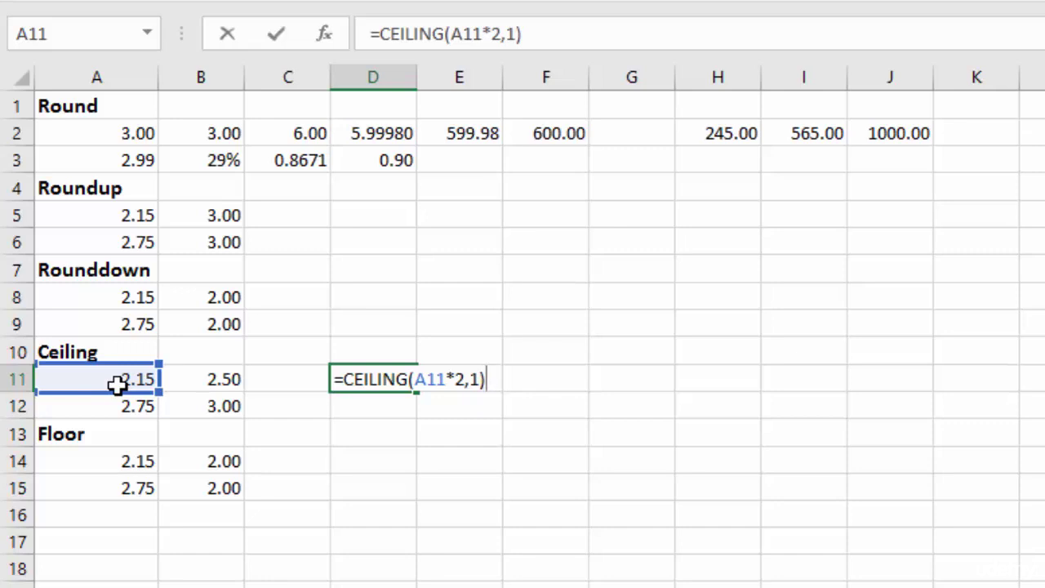
pyautogui.write('-.01')
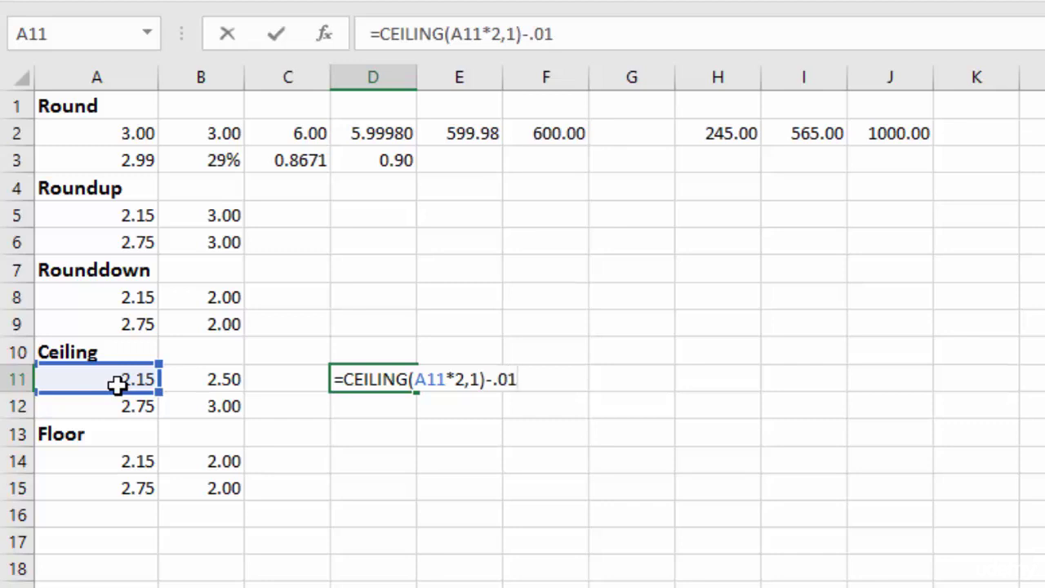
pyautogui.press('Return')
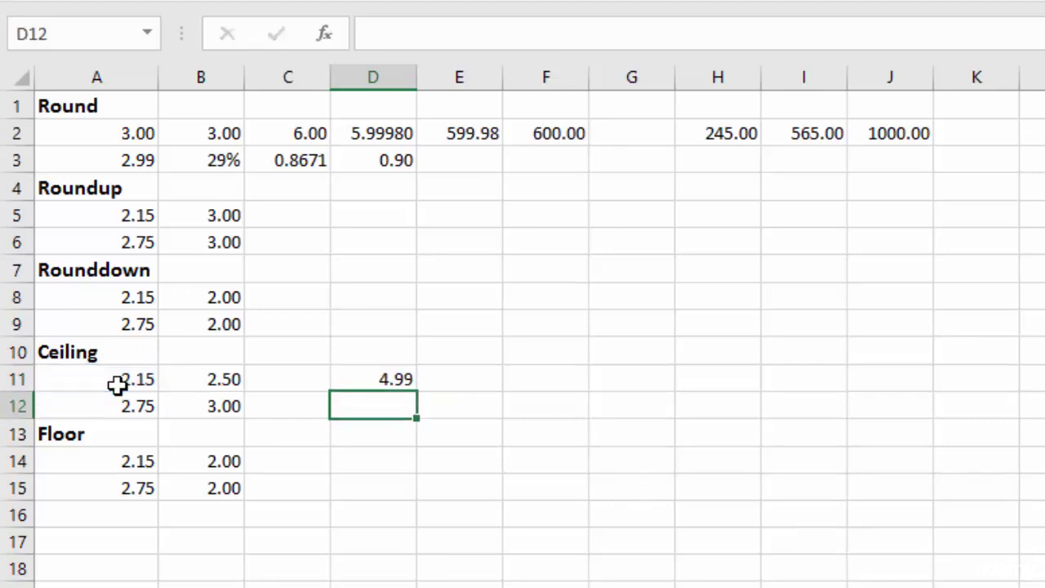
pyautogui.click(396, 381)
pyautogui.moveTo(417, 391); pyautogui.dragTo(413, 416)
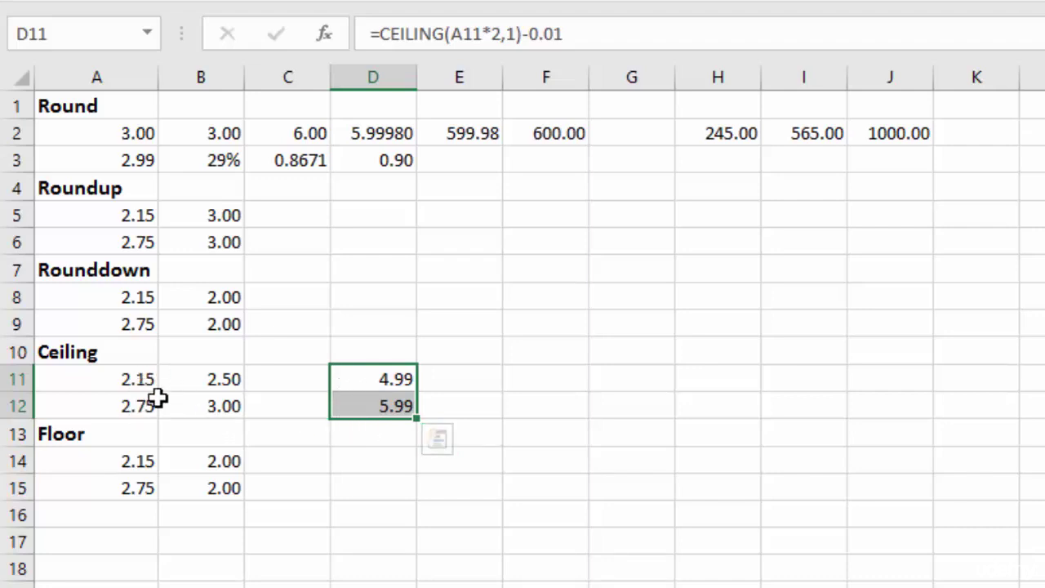
# Step: Set the significance of the CEILING formula in D12 to .5 and copy the formula up to D11
pyautogui.doubleClick(365, 404)
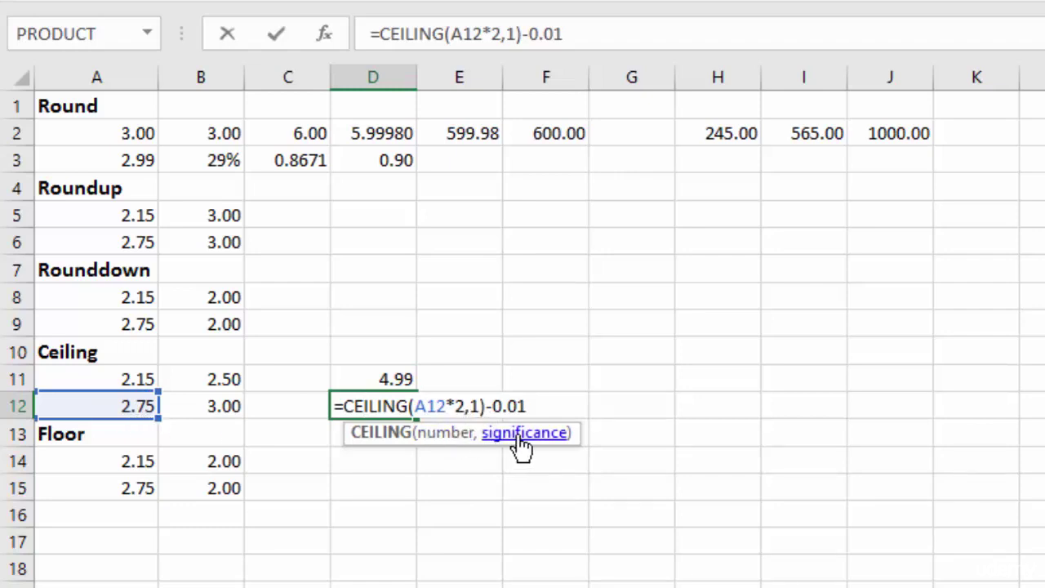
pyautogui.click(480, 406)
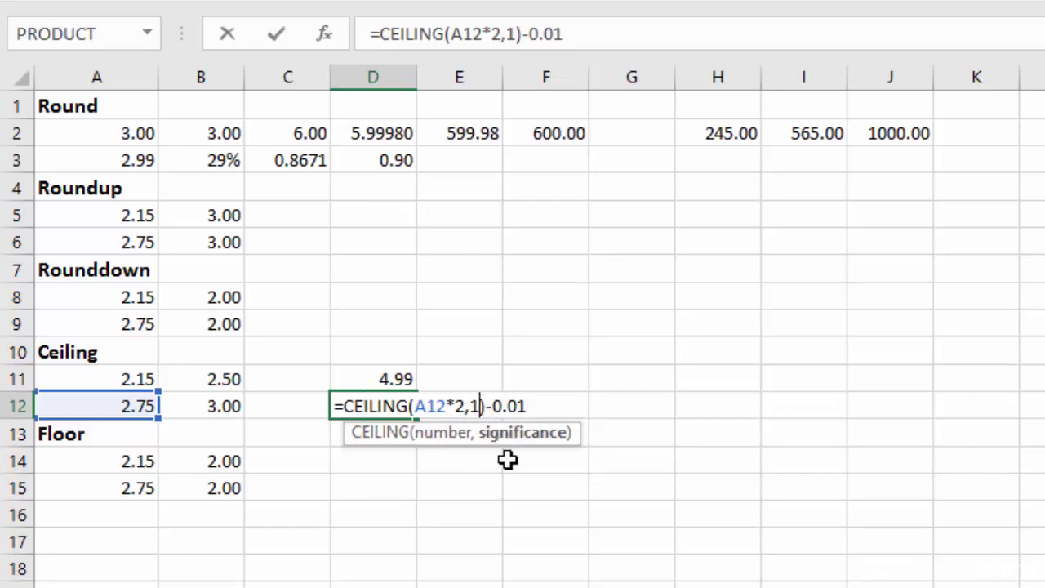
pyautogui.press('BackSpace')
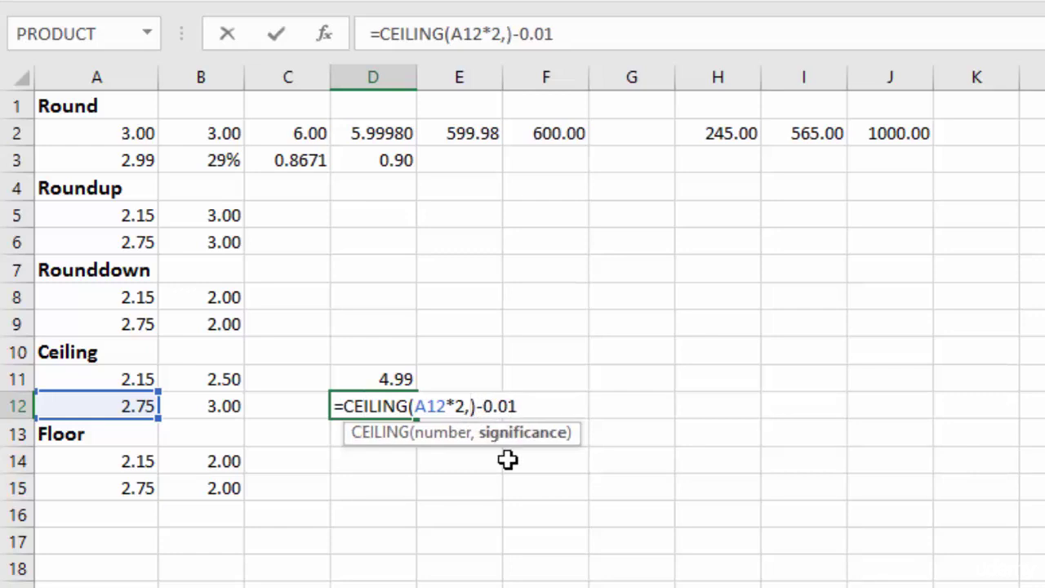
pyautogui.write('.5')
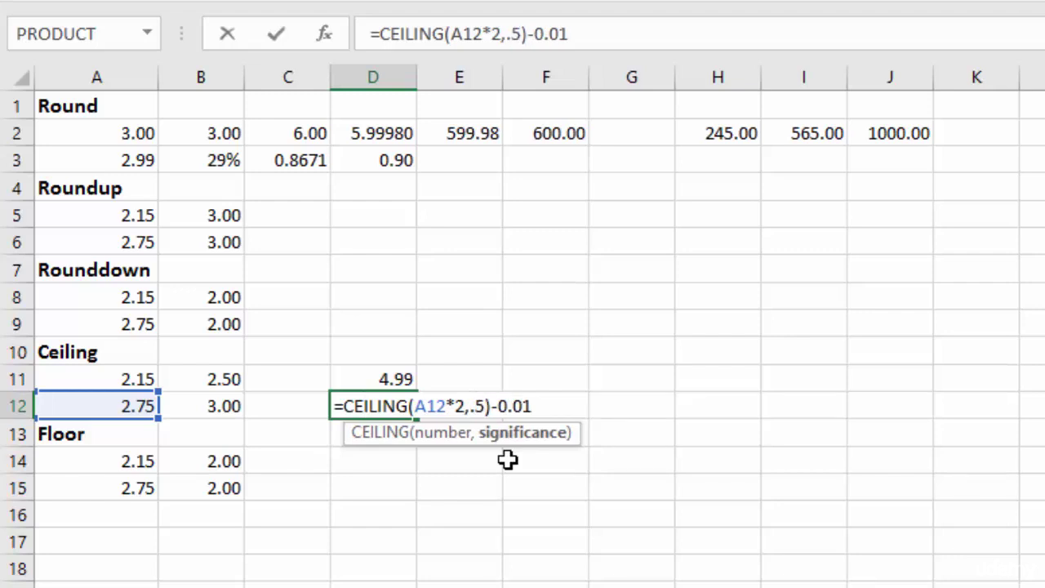
pyautogui.press('Return')
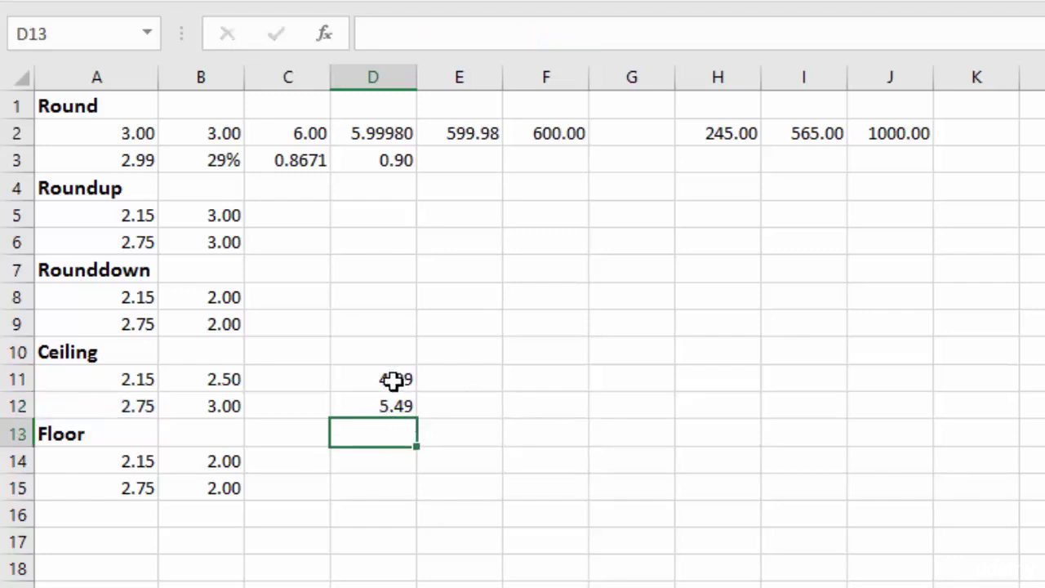
pyautogui.click(401, 408)
pyautogui.moveTo(417, 420); pyautogui.dragTo(413, 380)
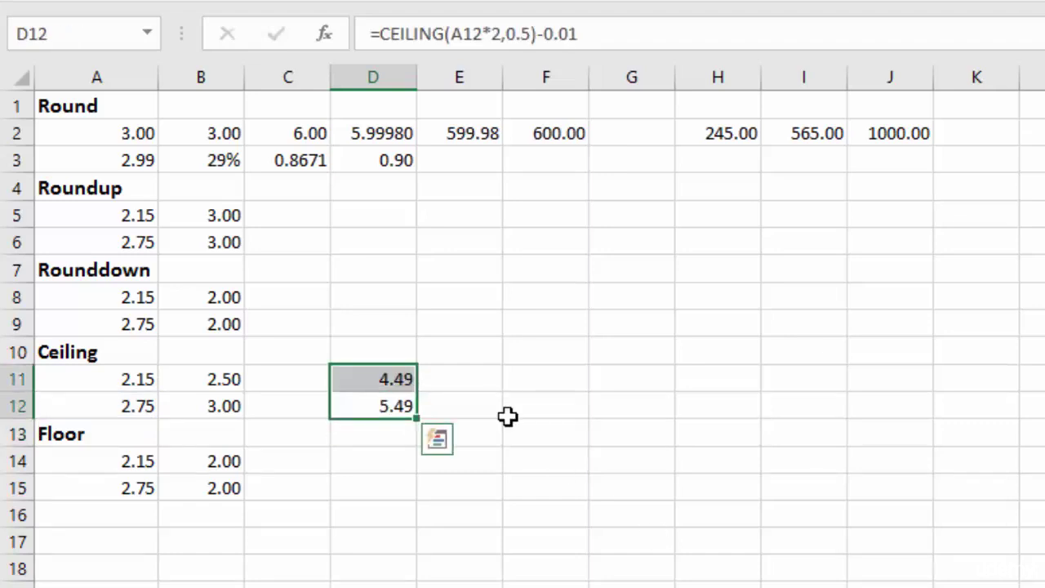